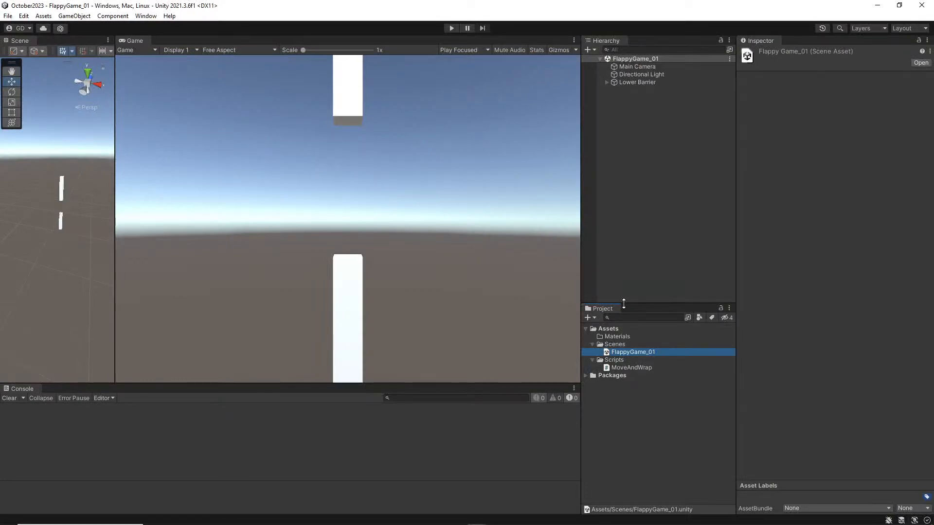
Duplicate Lower Barrier with its child and move the copy to X about -4.3, Y about -5.7.
{"action": "left_click", "coordinate": [637, 82]}
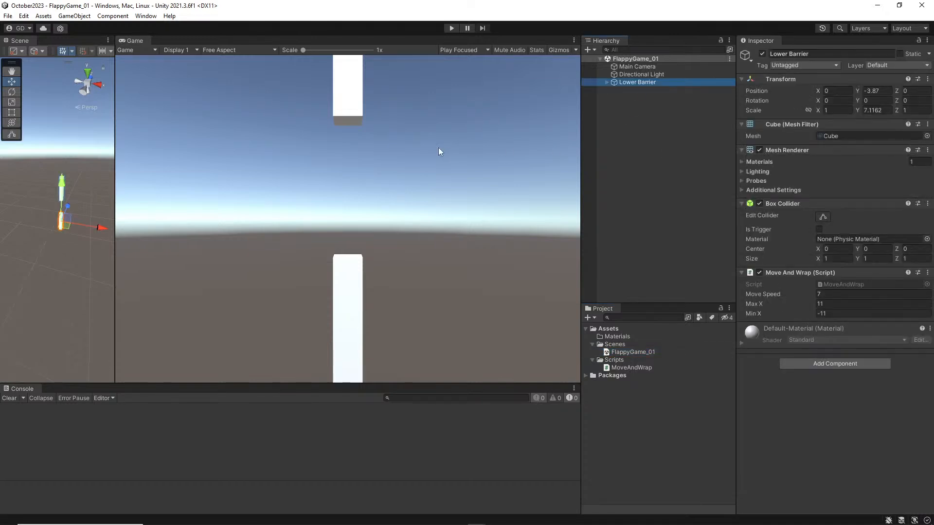
{"action": "left_click", "coordinate": [606, 83]}
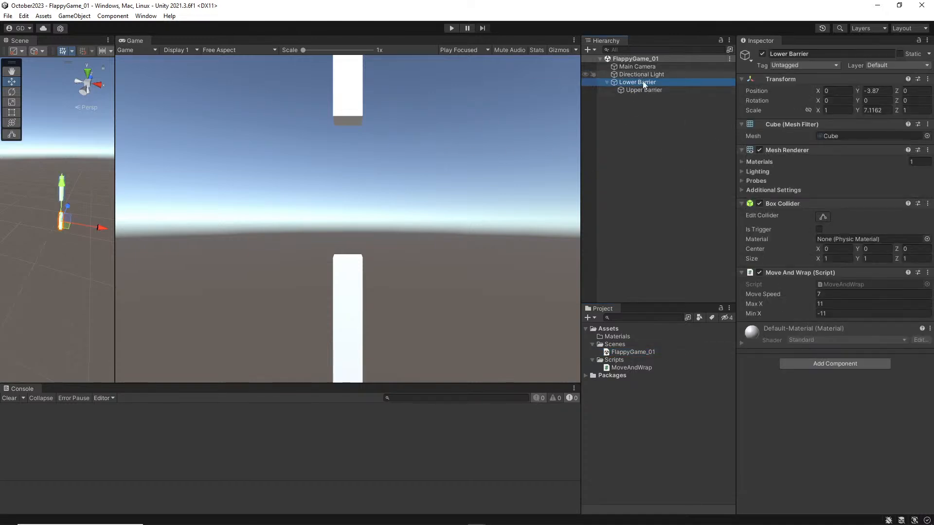
{"action": "left_click", "coordinate": [607, 82]}
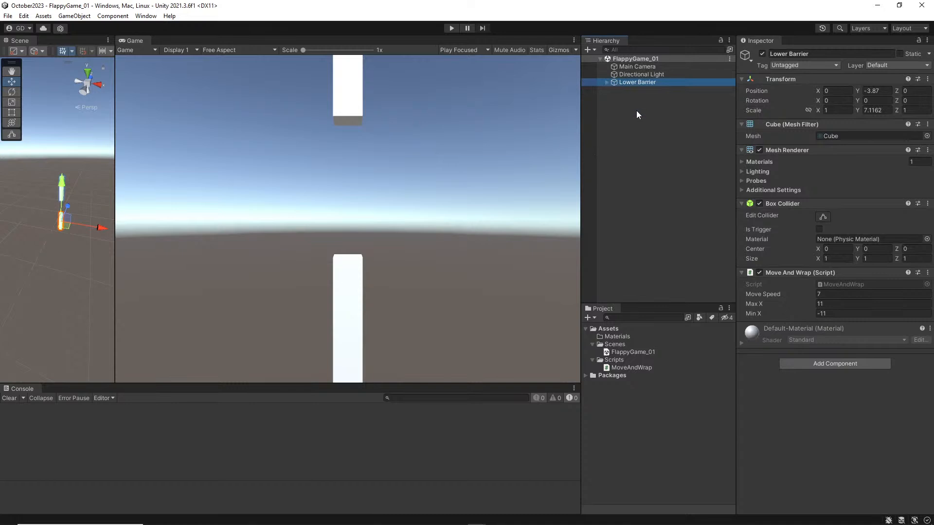
{"action": "key", "text": "ctrl+d"}
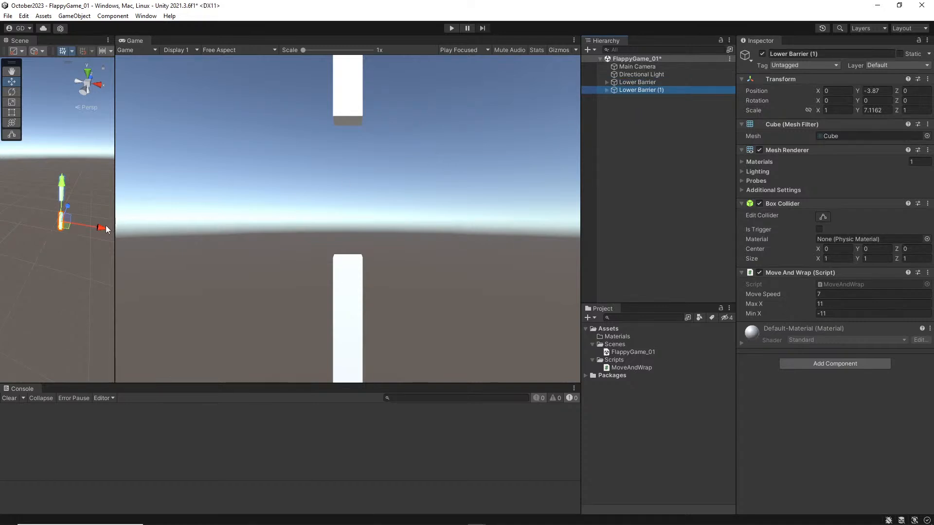
{"action": "left_click_drag", "start_coordinate": [107, 229], "coordinate": [94, 229]}
{"action": "left_click_drag", "start_coordinate": [50, 192], "coordinate": [49, 196]}
Duplicate the copied barrier and move the new one to X about -8.3, Y about -4.5.
{"action": "key", "text": "ctrl+d"}
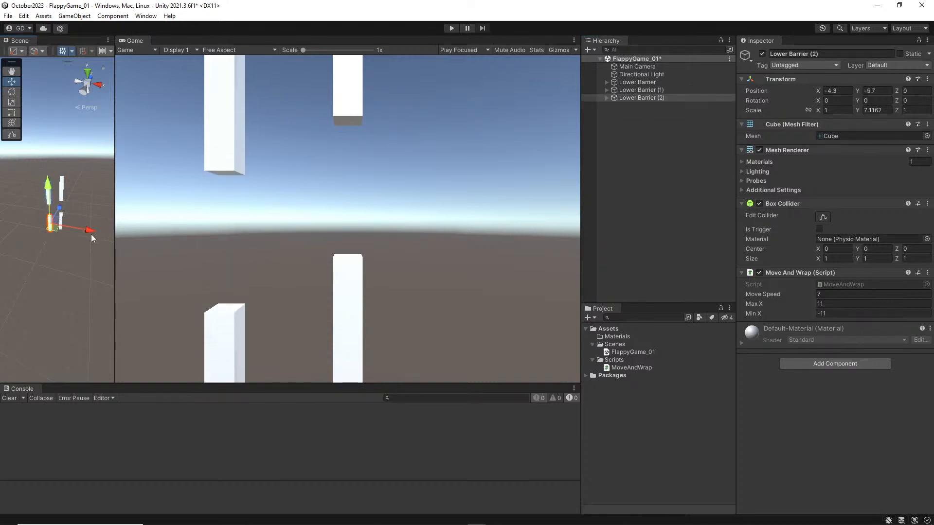
{"action": "left_click_drag", "start_coordinate": [91, 235], "coordinate": [81, 234]}
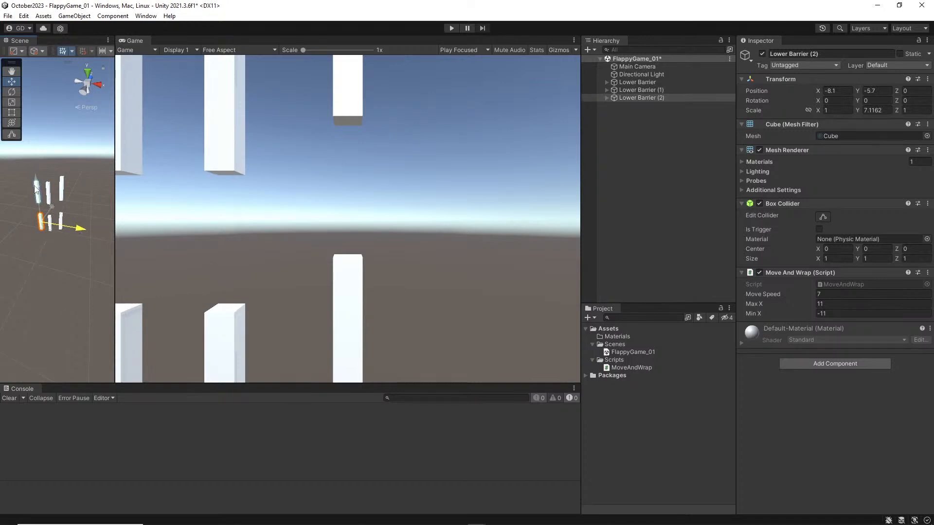
{"action": "left_click_drag", "start_coordinate": [32, 198], "coordinate": [37, 179]}
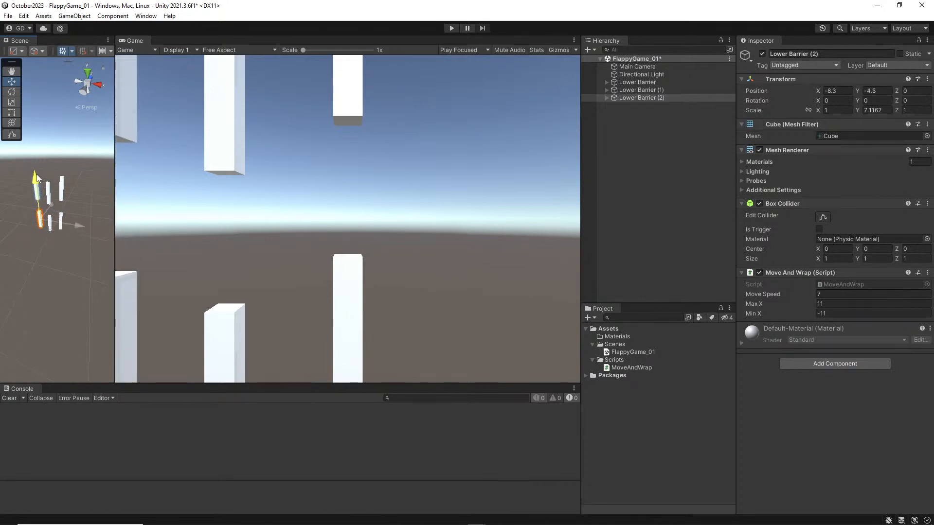
Run the game and set Move Speed to -7 on all three lower barriers during play.
{"action": "left_click", "coordinate": [451, 28]}
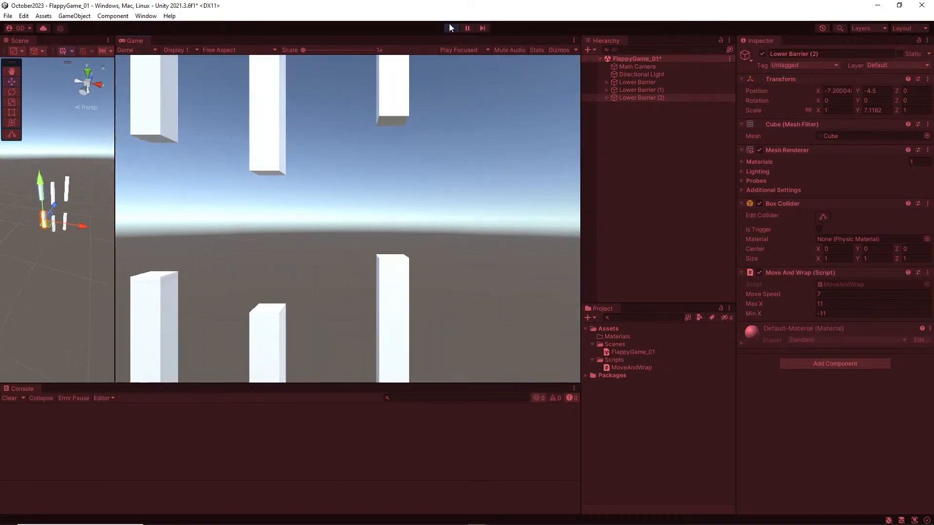
{"action": "left_click", "coordinate": [845, 283]}
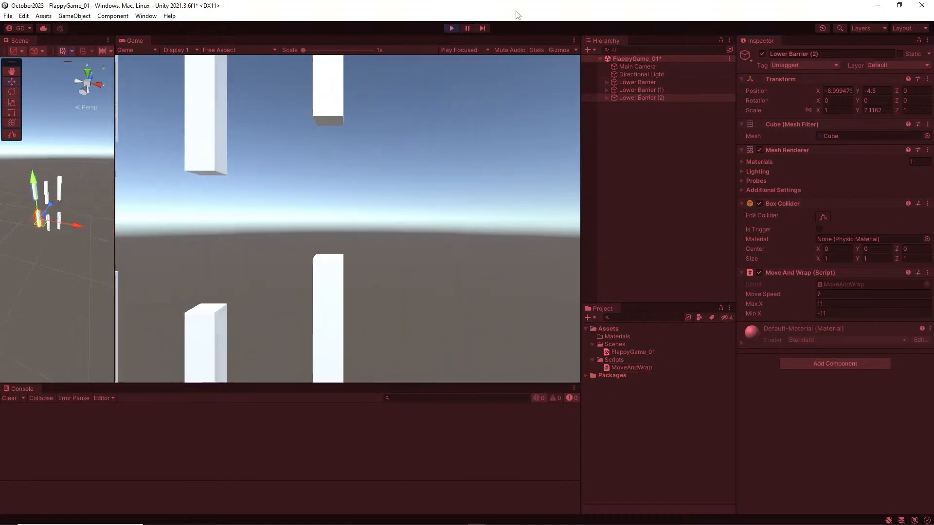
{"action": "left_click", "coordinate": [672, 83]}
{"action": "left_click", "coordinate": [653, 98], "text": "shift"}
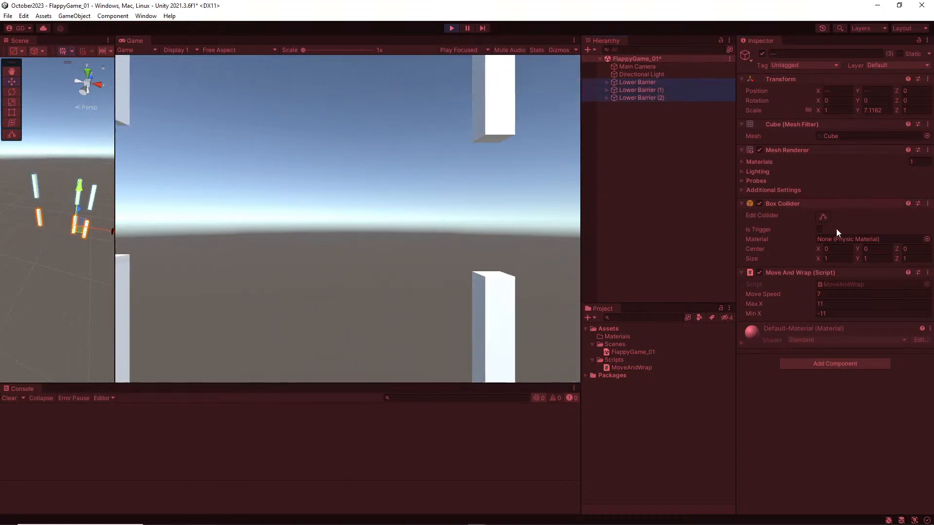
{"action": "left_click", "coordinate": [841, 294]}
{"action": "type", "text": "-7"}
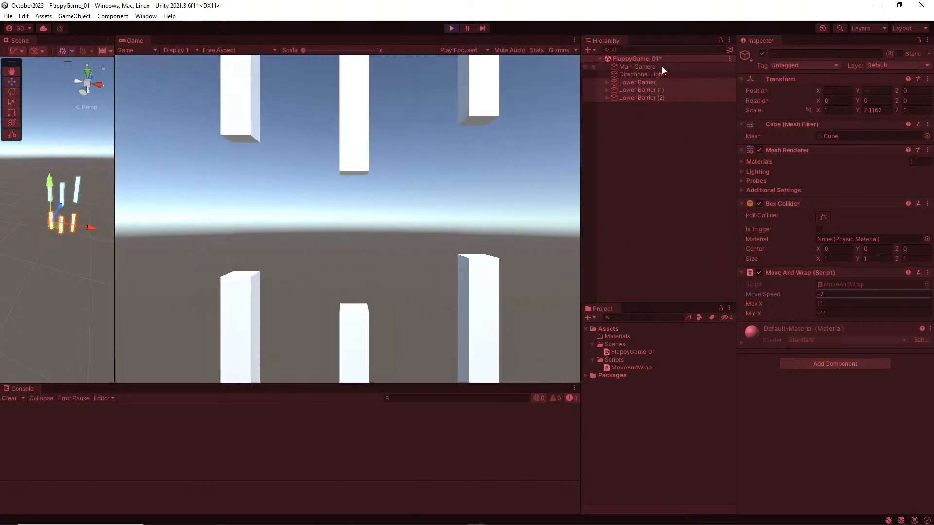
Try out varying Move Speed values on all three lower barriers during play, and stop the game.
{"action": "left_click", "coordinate": [661, 67], "text": "ctrl"}
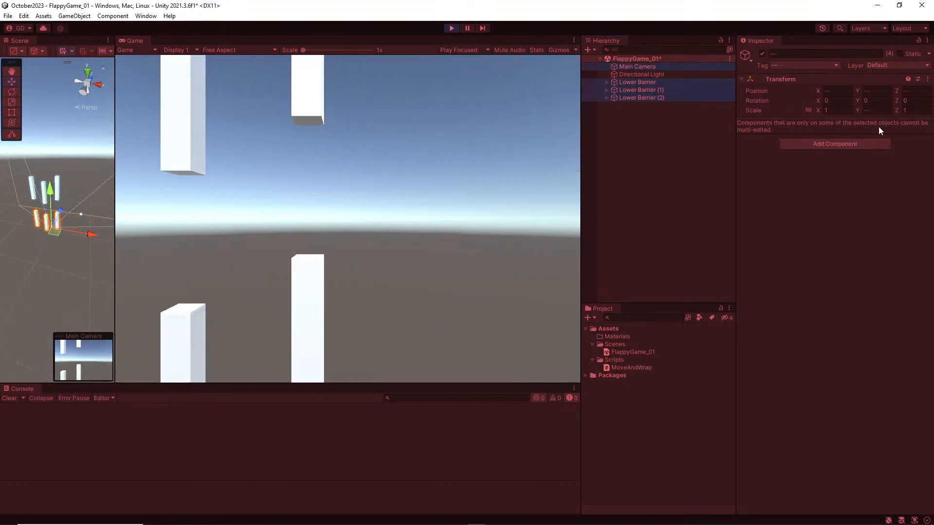
{"action": "left_click", "coordinate": [647, 67], "text": "ctrl"}
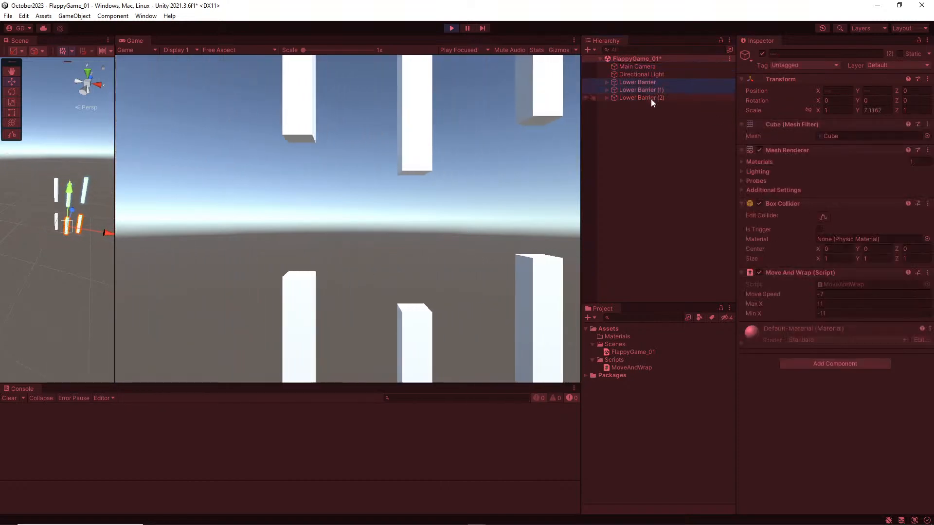
{"action": "left_click_drag", "start_coordinate": [778, 293], "coordinate": [359, 320]}
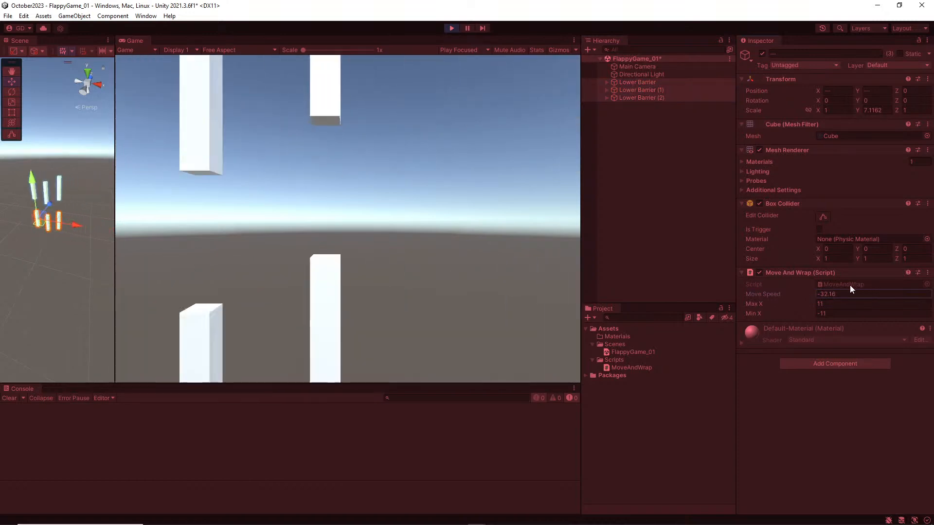
{"action": "left_click", "coordinate": [451, 28]}
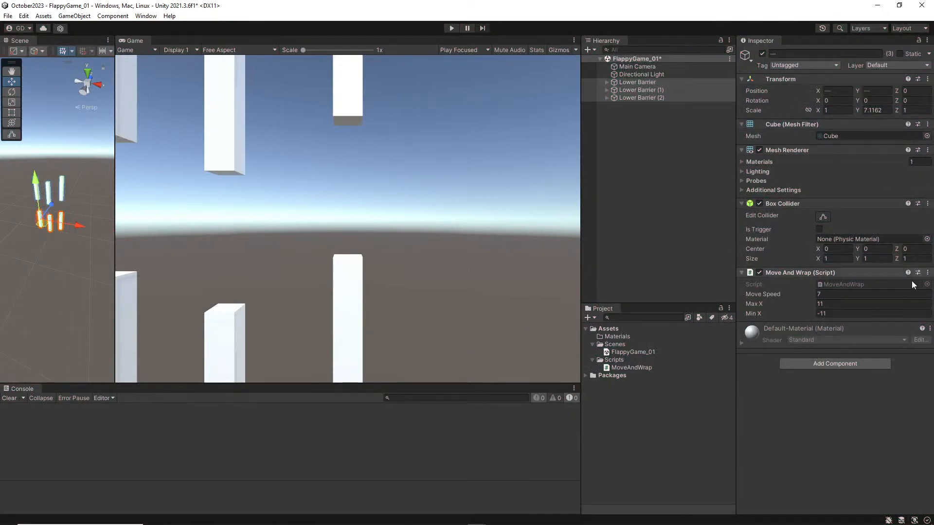
Set Move Speed to -7 on the three lower barriers and shift them about 11.5 units along positive X.
{"action": "left_click", "coordinate": [850, 294]}
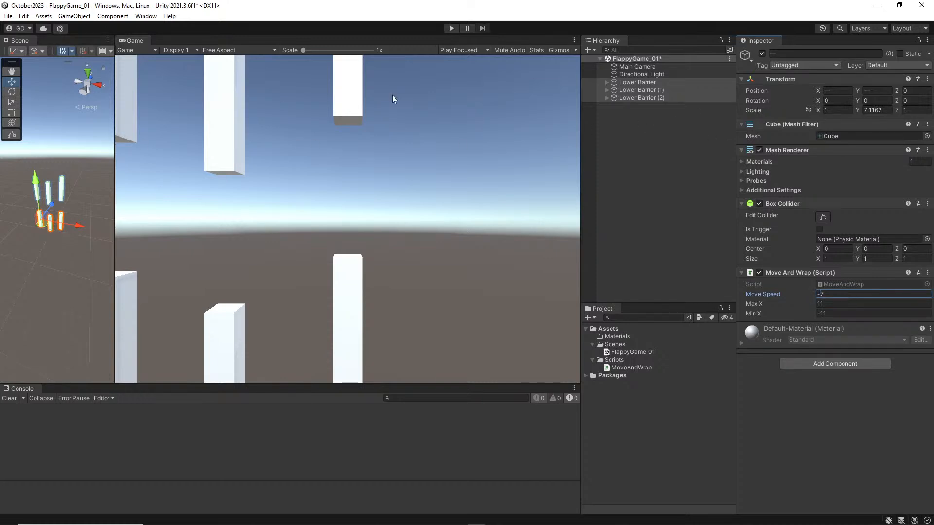
{"action": "left_click_drag", "start_coordinate": [71, 227], "coordinate": [110, 228]}
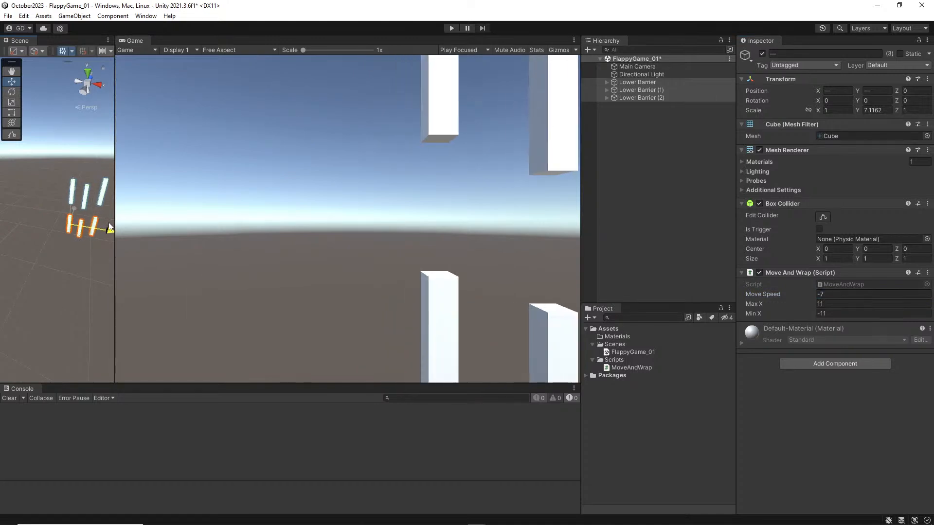
Run the game to test the three barriers moving in the reversed direction, and stop it.
{"action": "left_click", "coordinate": [603, 180]}
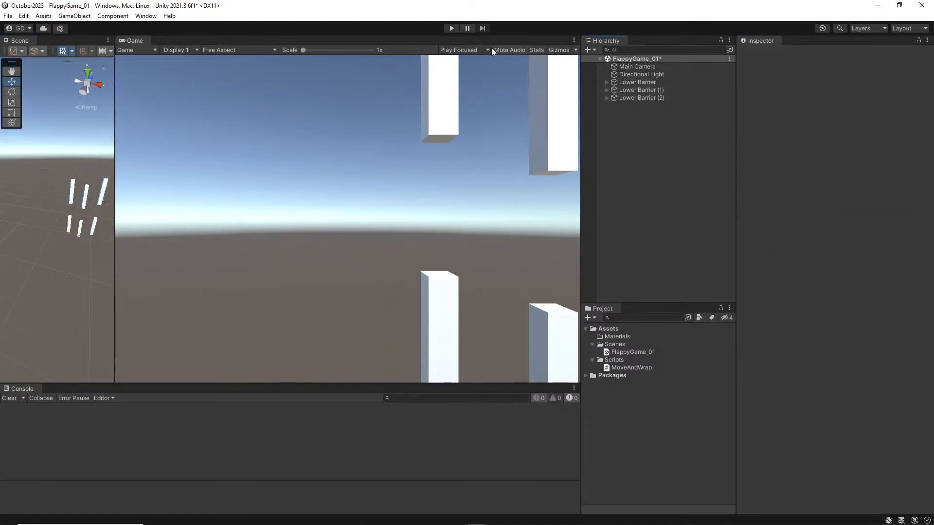
{"action": "left_click", "coordinate": [452, 30]}
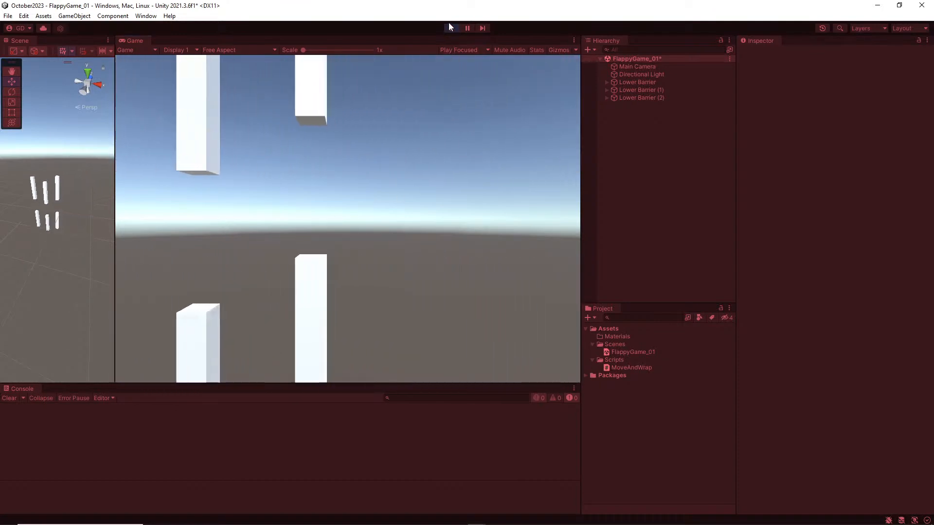
{"action": "left_click", "coordinate": [450, 25]}
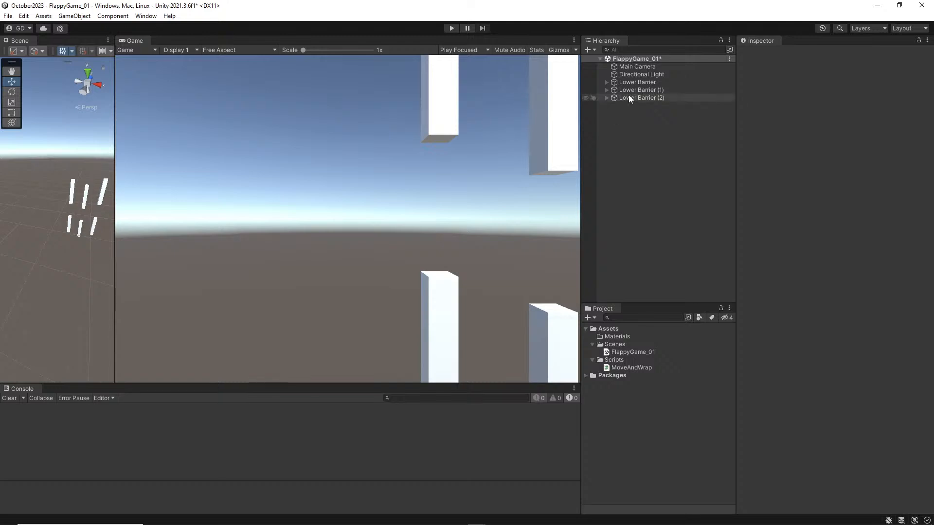
Duplicate the three lower barriers together and shift the copies about 12.5 units along positive X.
{"action": "left_click", "coordinate": [636, 82]}
{"action": "left_click", "coordinate": [640, 98], "text": "shift"}
{"action": "key", "text": "ctrl+d"}
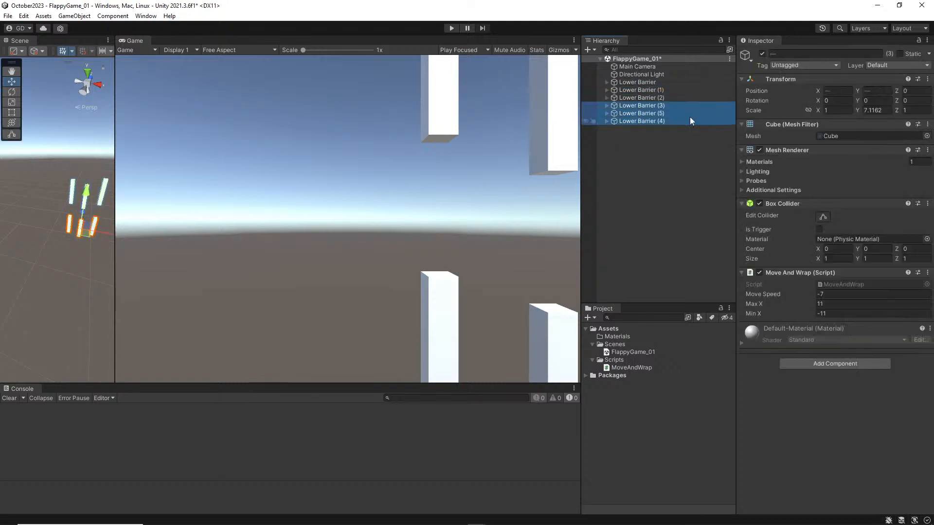
{"action": "scroll", "coordinate": [77, 234], "scroll_direction": "down", "scroll_amount": 2}
{"action": "mouse_move", "coordinate": [114, 236]}
{"action": "left_mouse_down"}
{"action": "mouse_move", "coordinate": [130, 236]}
{"action": "mouse_move", "coordinate": [113, 237]}
{"action": "left_mouse_up"}
{"action": "middle_click_drag", "start_coordinate": [105, 240], "coordinate": [78, 240]}
{"action": "left_click_drag", "start_coordinate": [77, 239], "coordinate": [101, 238]}
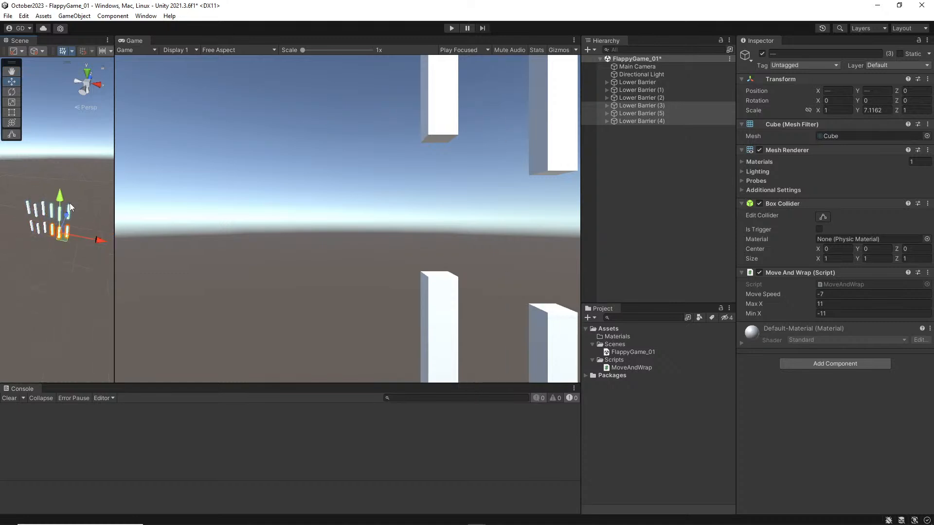
Lower the three copied barriers by about 1.7 units and raise Lower Barrier (4) alone to Y about -2.5.
{"action": "left_click_drag", "start_coordinate": [59, 200], "coordinate": [54, 166]}
{"action": "left_click", "coordinate": [49, 212]}
{"action": "left_click", "coordinate": [52, 217]}
{"action": "left_click", "coordinate": [53, 235]}
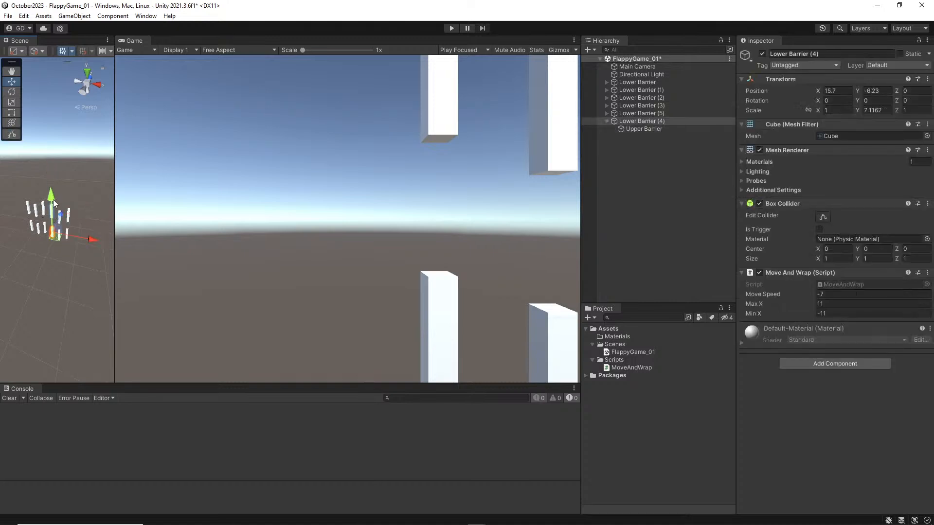
Run the game to check how all six barriers wrap around, and stop it.
{"action": "left_click", "coordinate": [453, 28]}
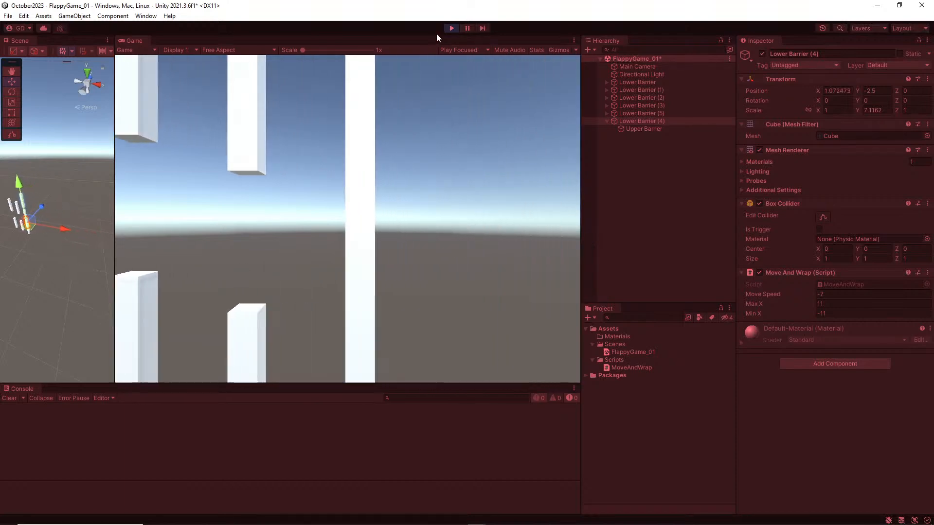
{"action": "left_click", "coordinate": [449, 28]}
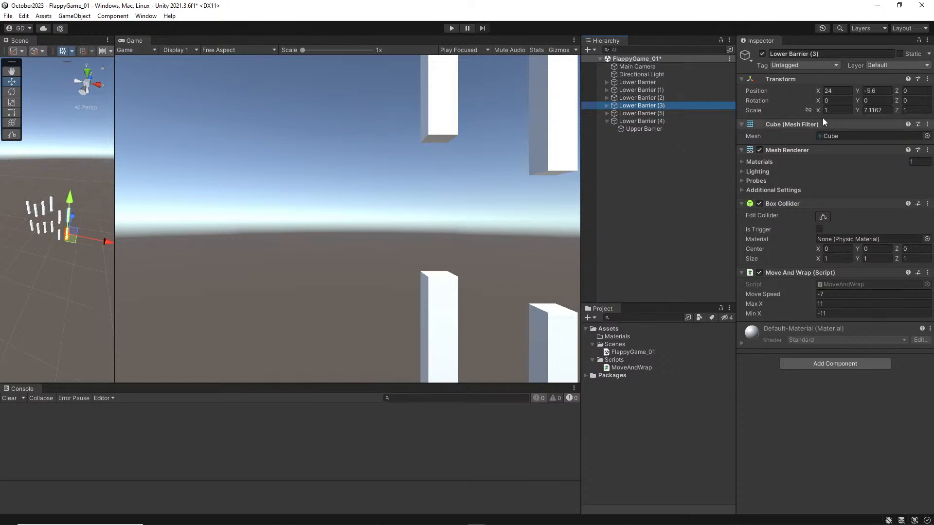
Examine each lower barrier in turn, comparing its X position with the Max X and Min X wrap limits.
{"action": "key", "text": "Up"}
{"action": "key", "text": "Up"}
{"action": "key", "text": "Down"}
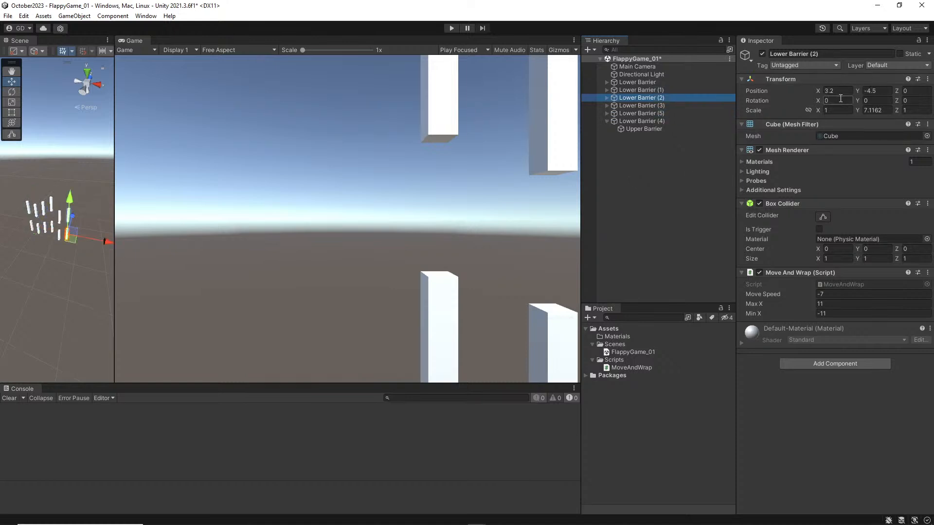
{"action": "key", "text": "Down"}
{"action": "key", "text": "Up"}
{"action": "key", "text": "Up"}
{"action": "key", "text": "Up"}
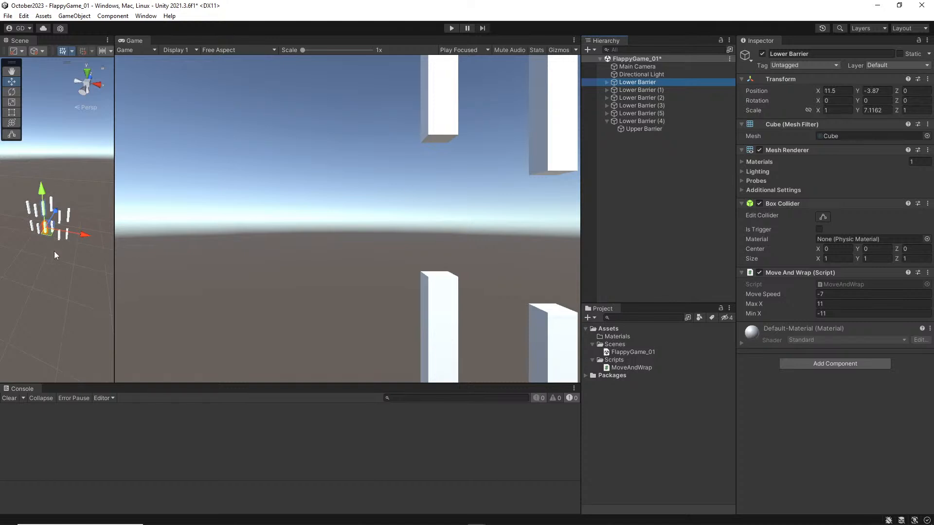
{"action": "key", "text": "Down"}
{"action": "key", "text": "Down"}
{"action": "key", "text": "Down"}
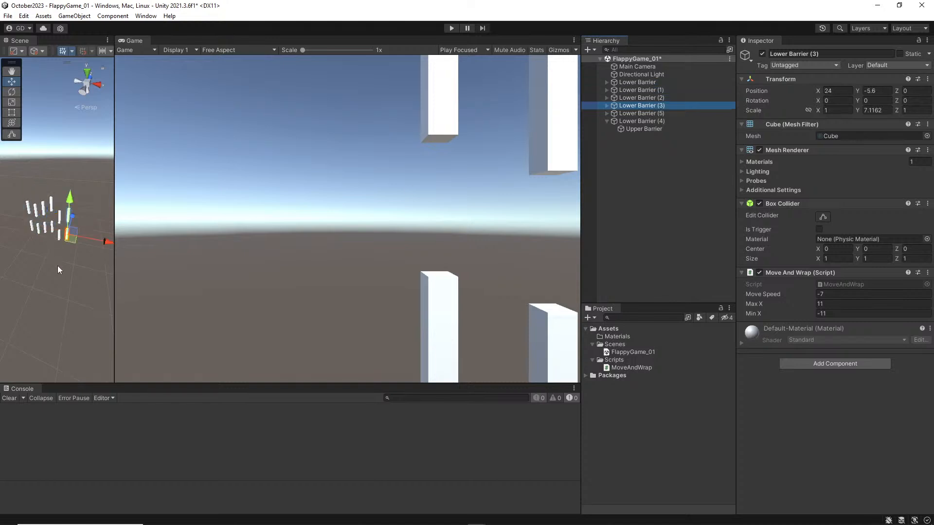
{"action": "key", "text": "Down"}
{"action": "key", "text": "Down"}
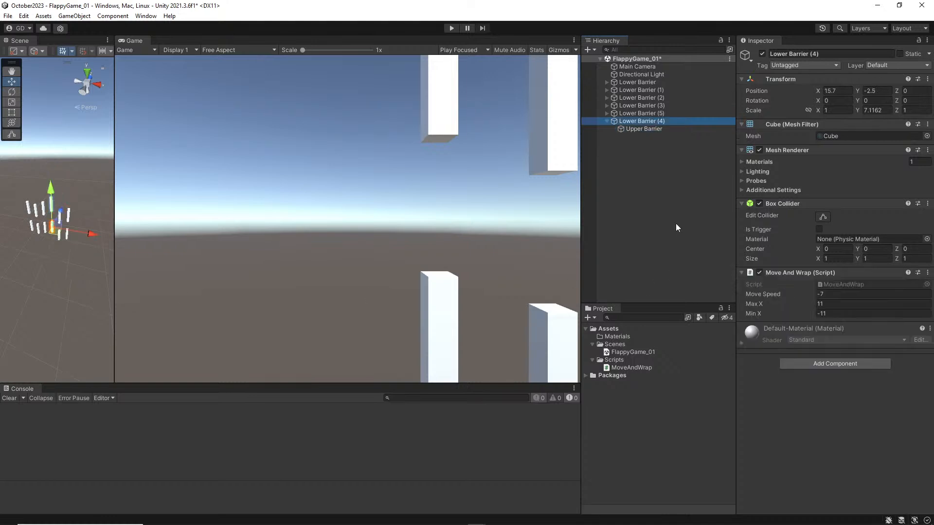
{"action": "key", "text": "Up"}
{"action": "key", "text": "Up"}
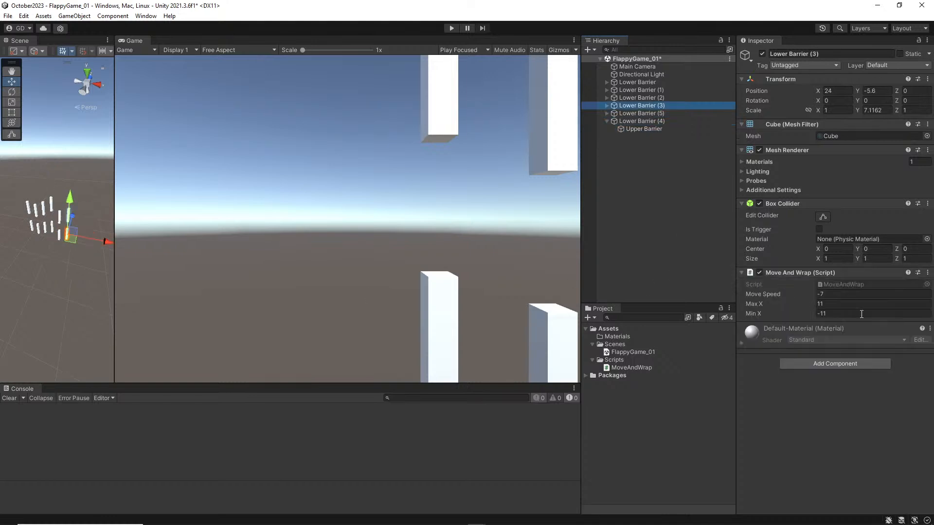
{"action": "key", "text": "Up"}
{"action": "key", "text": "Up"}
{"action": "key", "text": "Up"}
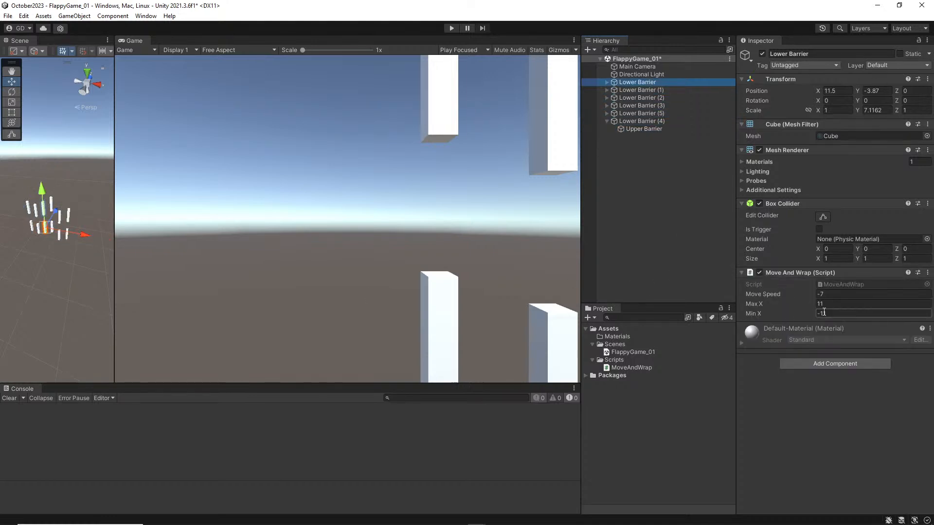
Select all six lower barriers and open their shared Max X value for editing.
{"action": "key", "text": "shift+Down"}
{"action": "key", "text": "shift+Down"}
{"action": "key", "text": "shift+Down"}
{"action": "key", "text": "shift+Down"}
{"action": "key", "text": "shift+Down"}
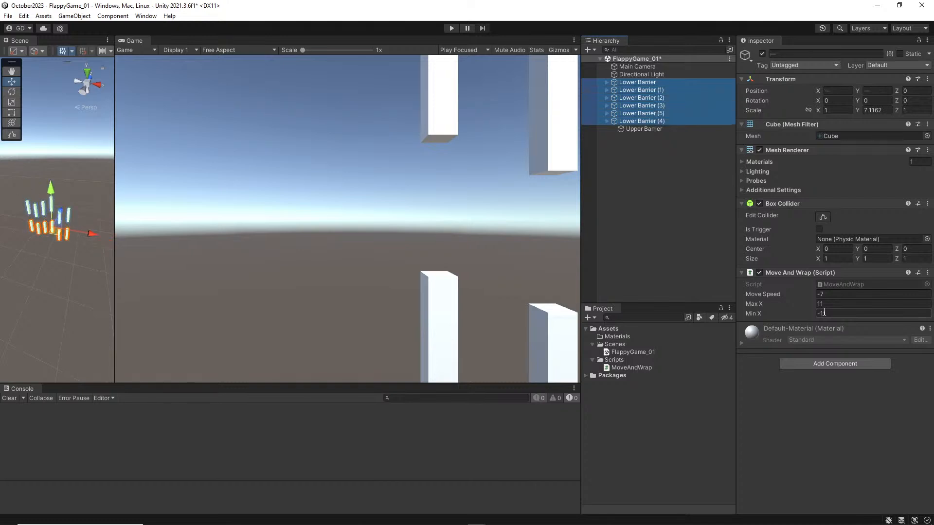
{"action": "left_click", "coordinate": [834, 304]}
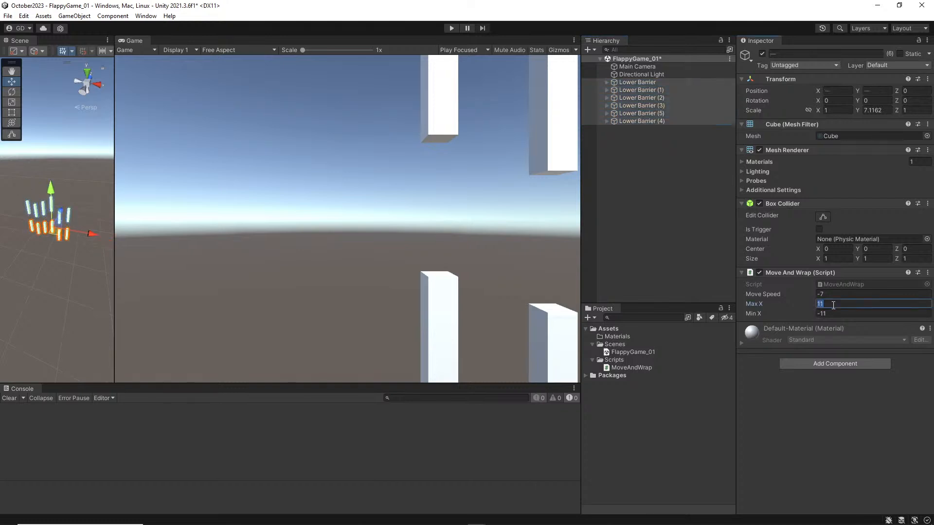
Check the X positions of the copied barriers from Lower Barrier (4) up to Lower Barrier (3).
{"action": "left_click", "coordinate": [664, 121]}
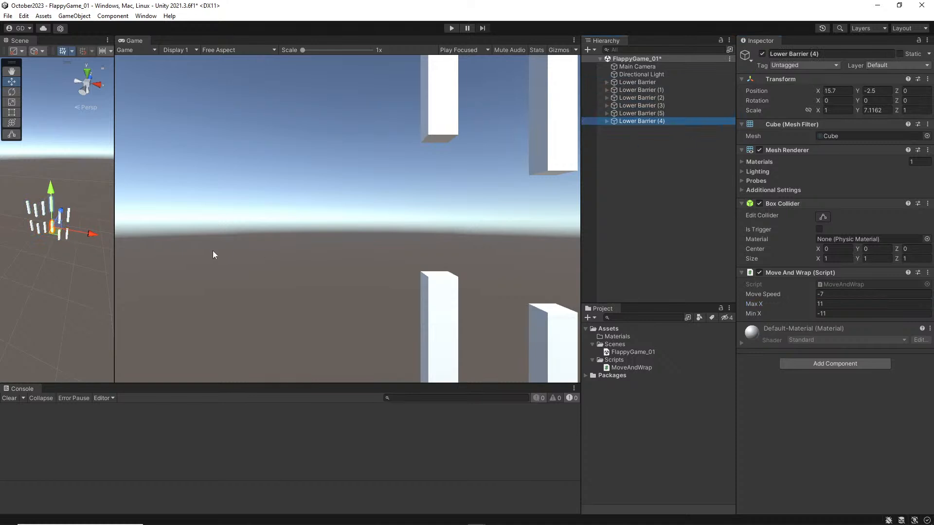
{"action": "key", "text": "Up"}
{"action": "key", "text": "Up"}
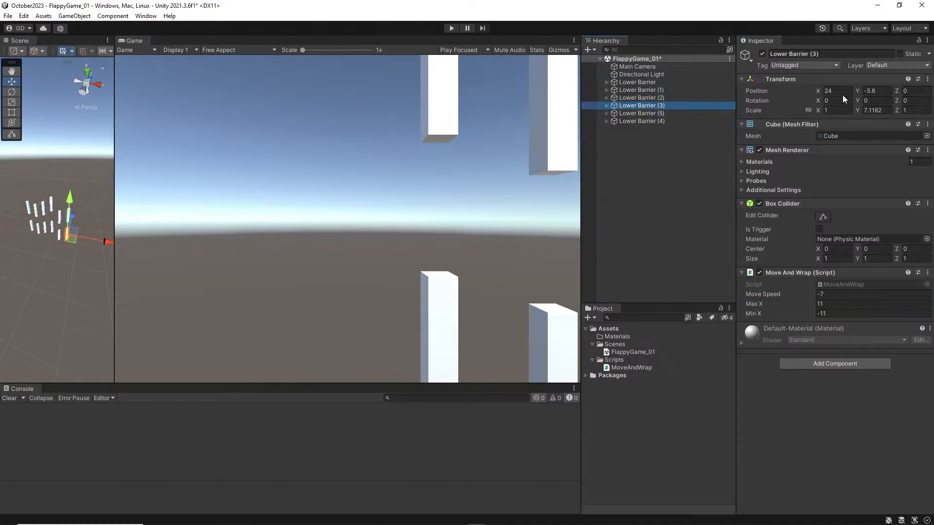
Review the neighbouring barriers' X positions and set Max X to 25 for all six lower barriers.
{"action": "key", "text": "Down"}
{"action": "key", "text": "Down"}
{"action": "key", "text": "Up"}
{"action": "key", "text": "Up"}
{"action": "key", "text": "Up"}
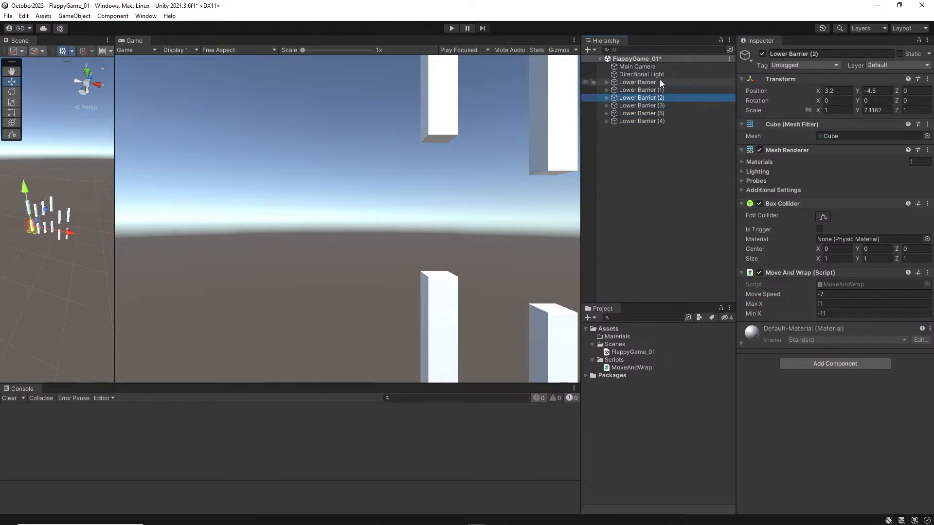
{"action": "left_click", "coordinate": [655, 83]}
{"action": "left_click", "coordinate": [659, 121], "text": "shift"}
{"action": "left_click", "coordinate": [838, 305]}
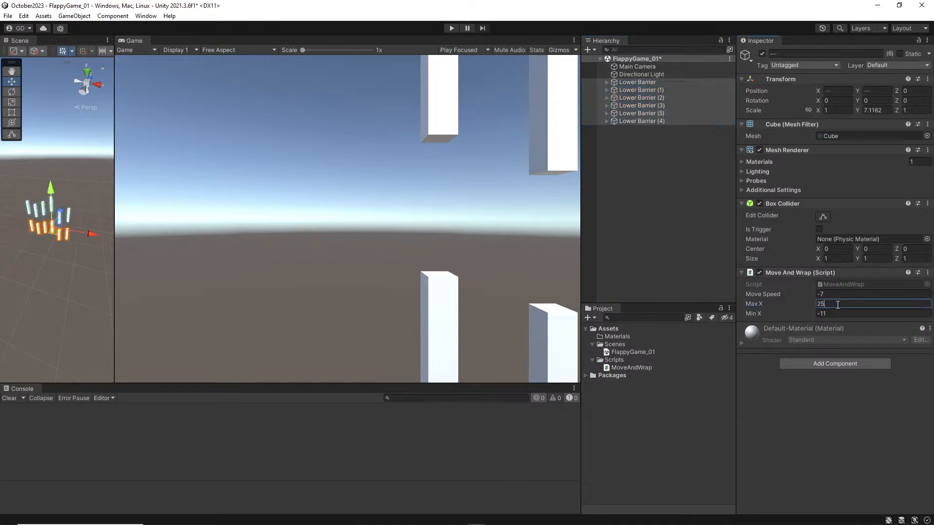
{"action": "key", "text": "Tab"}
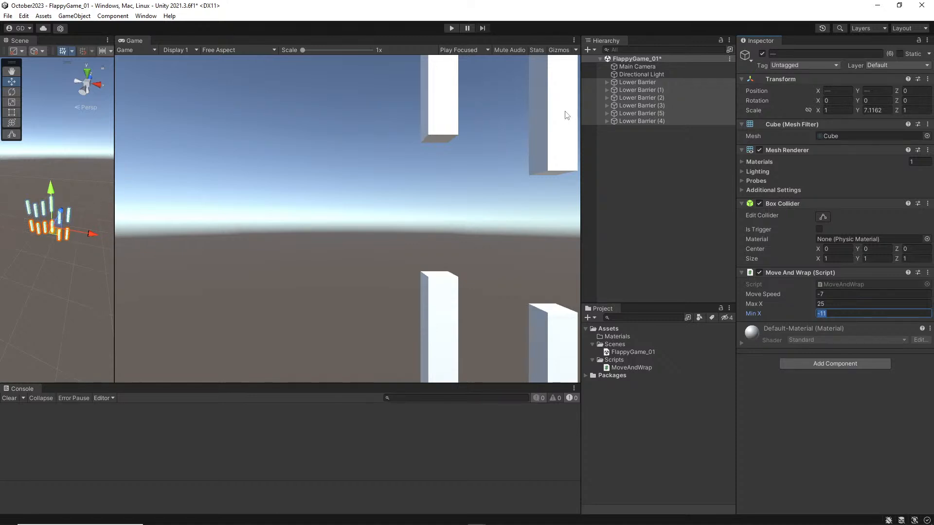
Set the first Lower Barrier's X position to 11.5.
{"action": "left_click", "coordinate": [653, 82]}
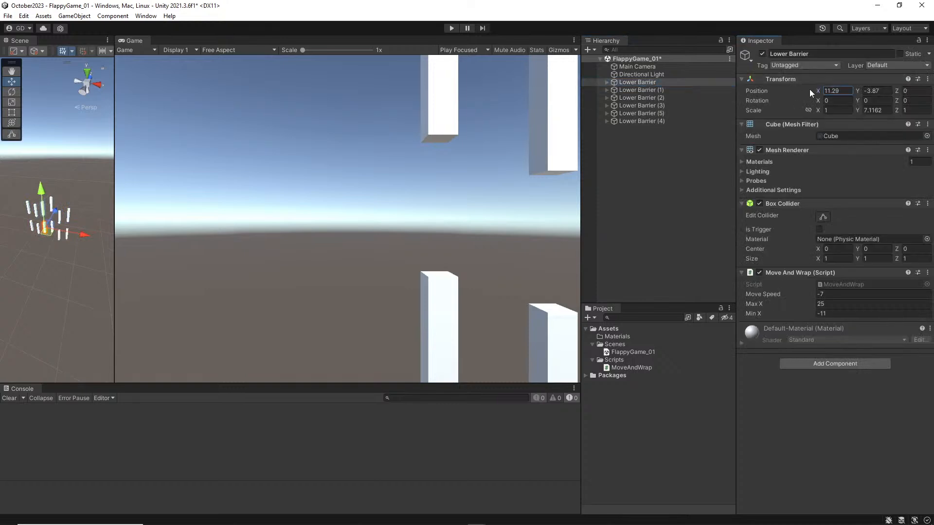
{"action": "left_click_drag", "start_coordinate": [818, 91], "coordinate": [433, 124]}
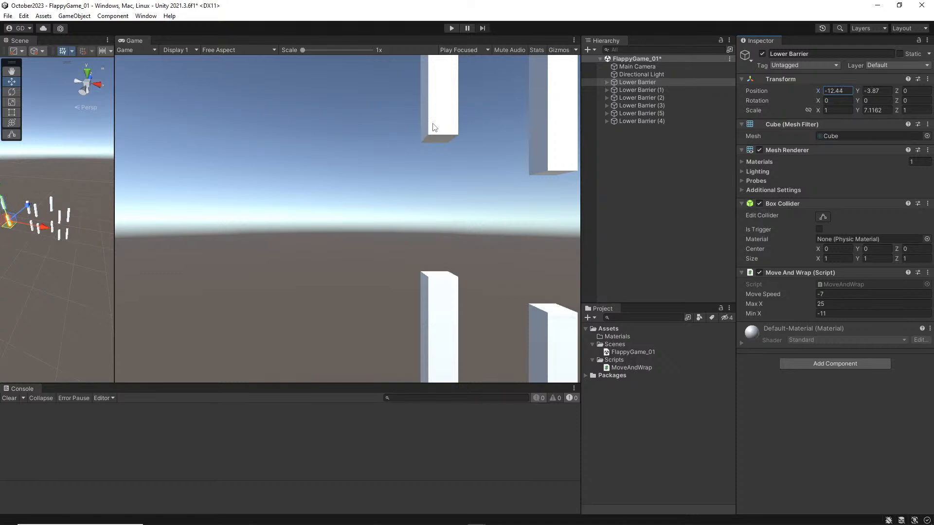
{"action": "type", "text": "11.5"}
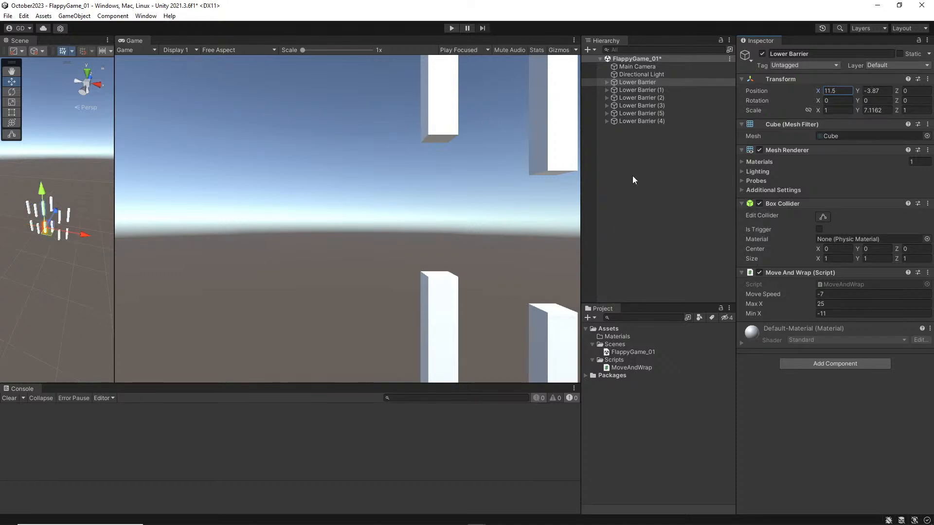
Set Move Speed to -7*3 for all six lower barriers, and run the game briefly to check the wrapping.
{"action": "left_click", "coordinate": [658, 121], "text": "shift"}
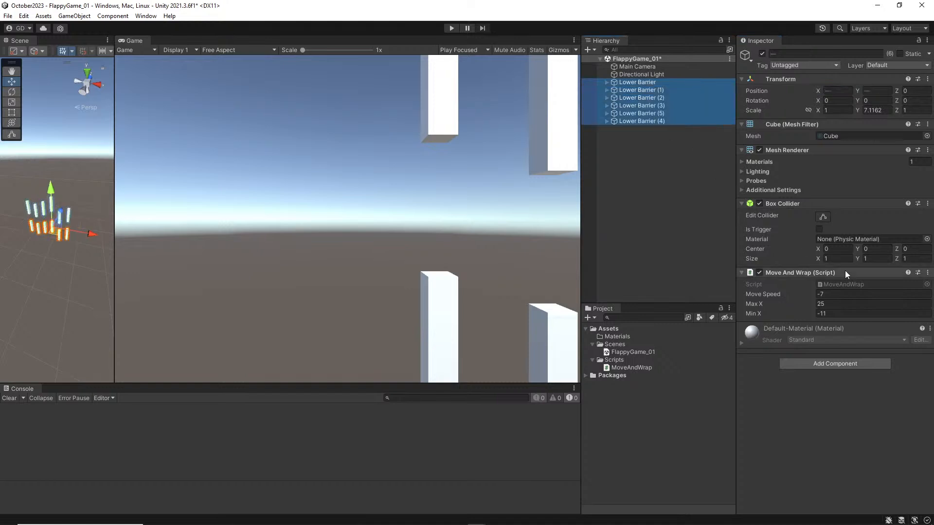
{"action": "left_click", "coordinate": [842, 295]}
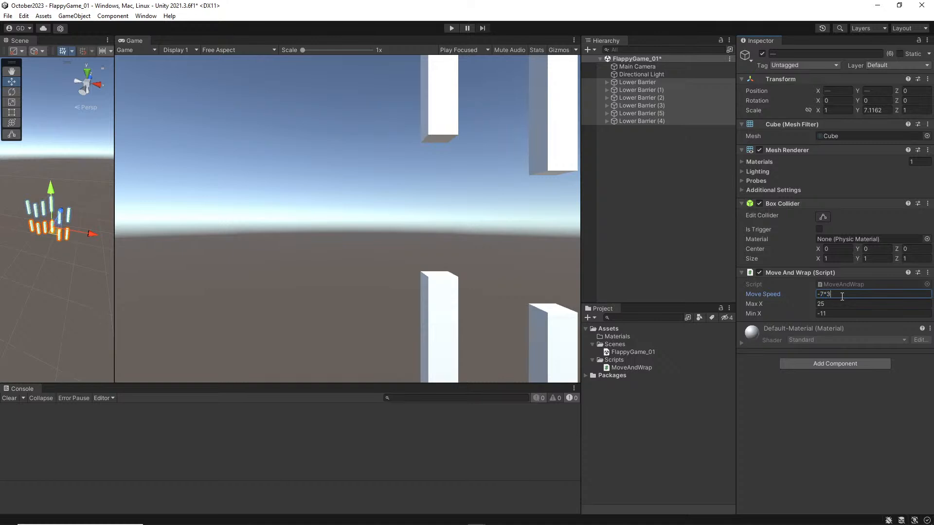
{"action": "left_click", "coordinate": [453, 27]}
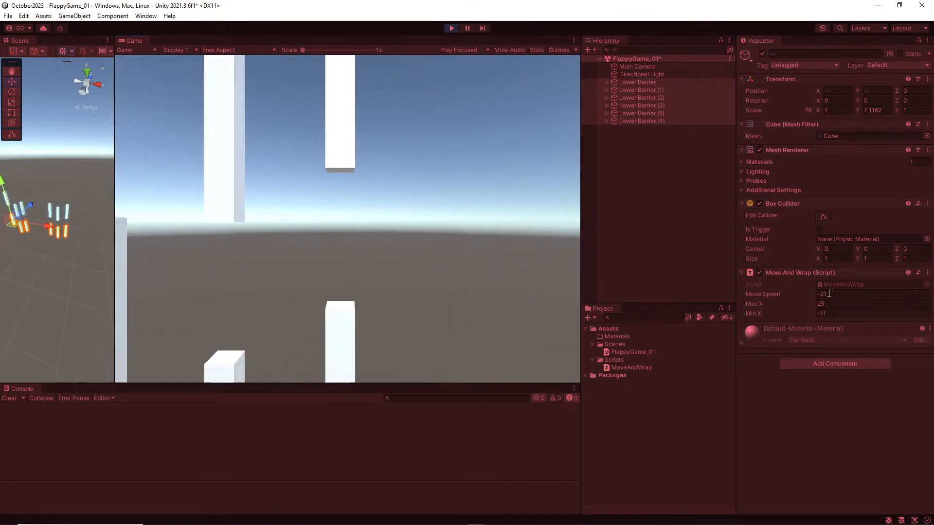
{"action": "left_click", "coordinate": [452, 28]}
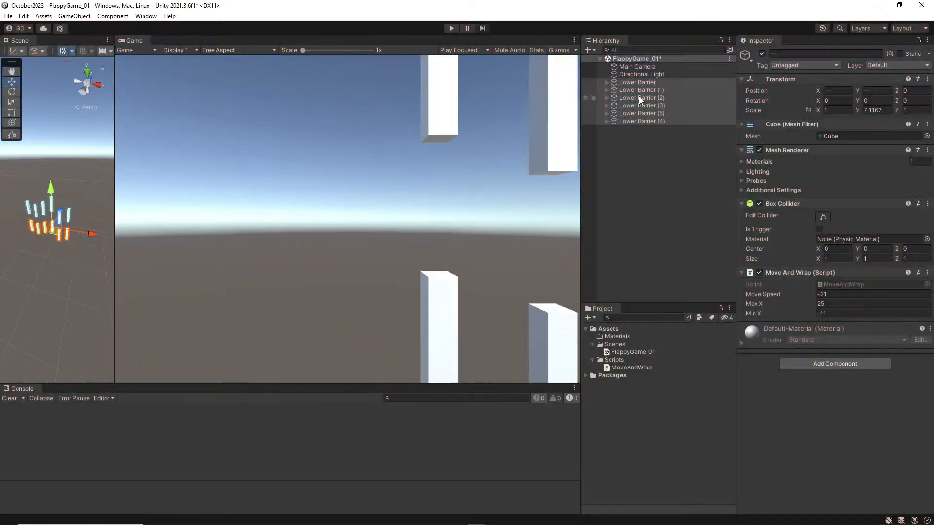
Set Max X to 15 and Min X to -15 for all six lower barriers.
{"action": "left_click", "coordinate": [842, 294]}
{"action": "left_click", "coordinate": [848, 304]}
{"action": "key", "text": "Return"}
{"action": "key", "text": "Tab"}
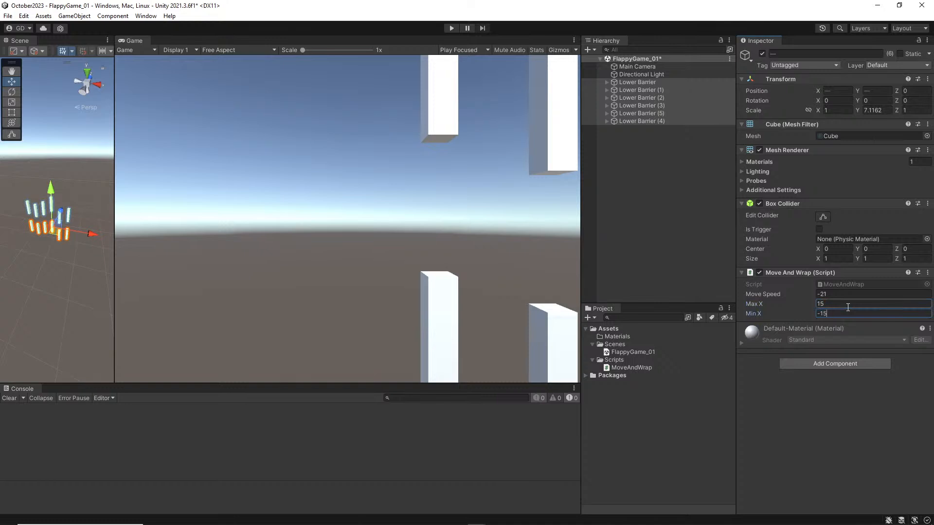
Shift all six lower barriers in the negative X direction, and run the game briefly to check the wrapping.
{"action": "left_click", "coordinate": [647, 185]}
{"action": "left_click", "coordinate": [652, 82]}
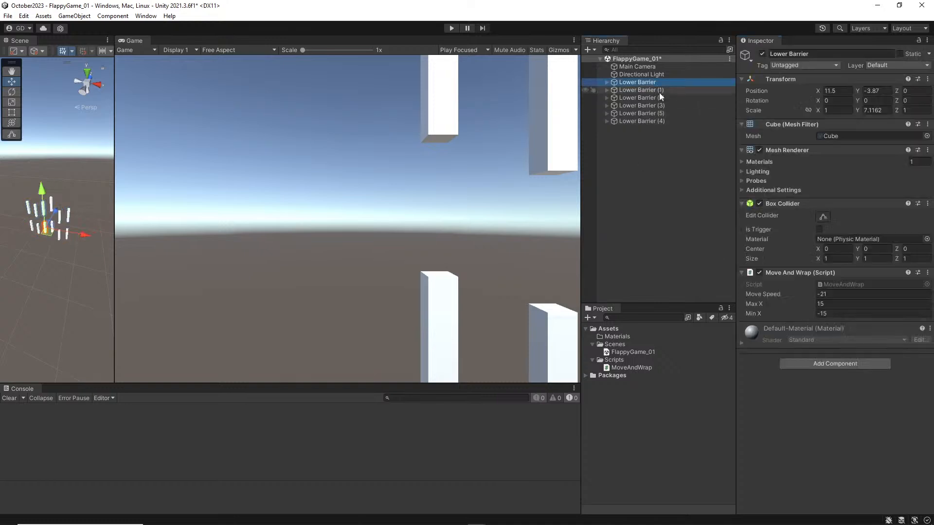
{"action": "left_click", "coordinate": [665, 121], "text": "shift"}
{"action": "mouse_move", "coordinate": [92, 234]}
{"action": "left_mouse_down"}
{"action": "mouse_move", "coordinate": [75, 234]}
{"action": "mouse_move", "coordinate": [86, 233]}
{"action": "left_mouse_up"}
{"action": "left_click", "coordinate": [449, 25]}
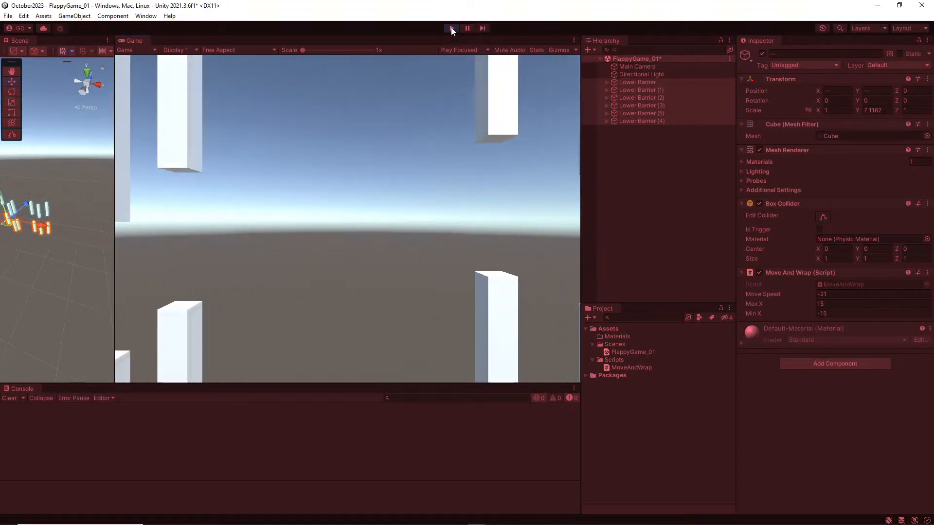
{"action": "left_click", "coordinate": [451, 28]}
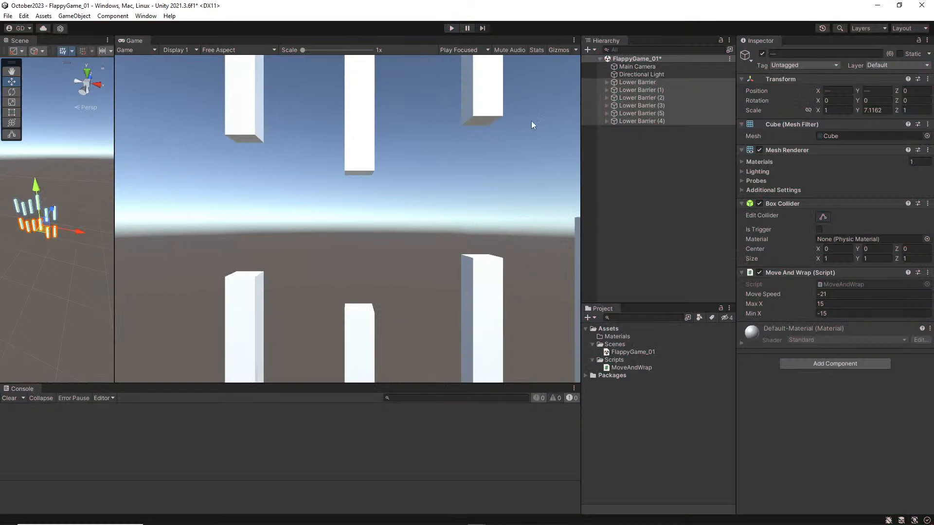
Move the six lower barriers in the positive X direction, placing the first at about X 11.8, and test the wrapping in a short run.
{"action": "left_click_drag", "start_coordinate": [81, 235], "coordinate": [92, 232]}
{"action": "left_click", "coordinate": [638, 90]}
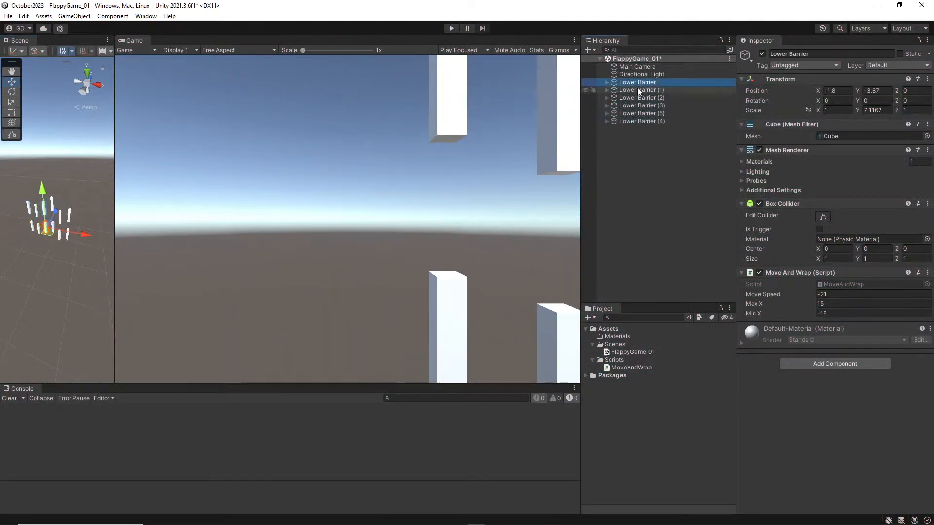
{"action": "left_click", "coordinate": [640, 97]}
{"action": "left_click", "coordinate": [641, 113]}
{"action": "left_click", "coordinate": [642, 121]}
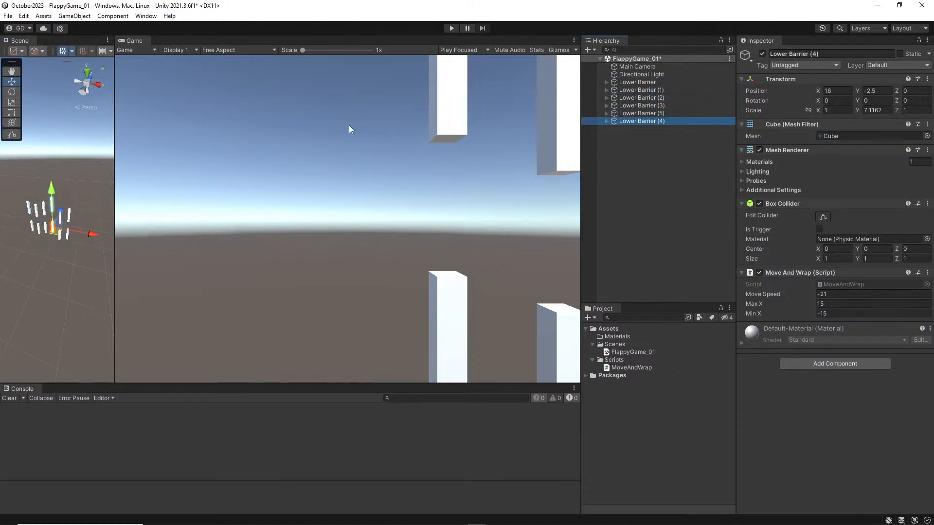
{"action": "left_click", "coordinate": [452, 28]}
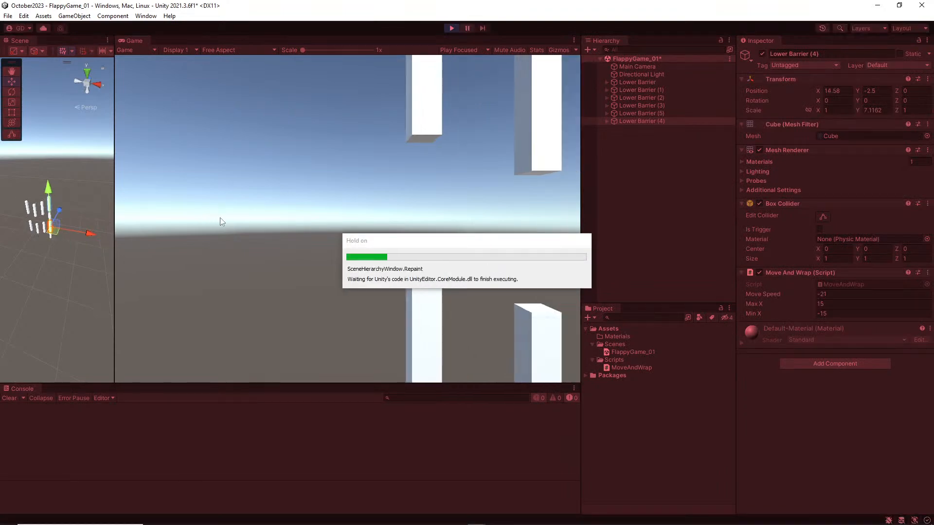
{"action": "left_click", "coordinate": [450, 28]}
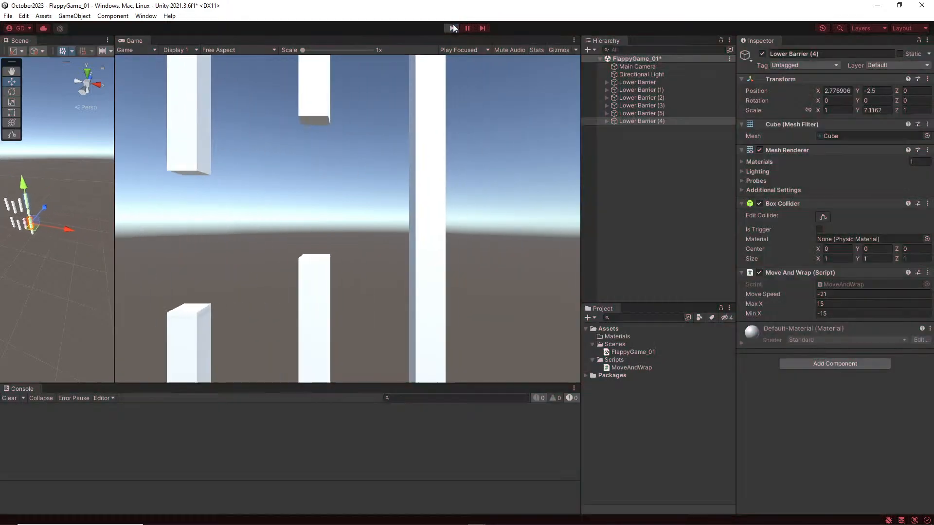
Set Max X to 25 and Min X to -25 for all six lower barriers.
{"action": "left_click", "coordinate": [658, 83], "text": "shift"}
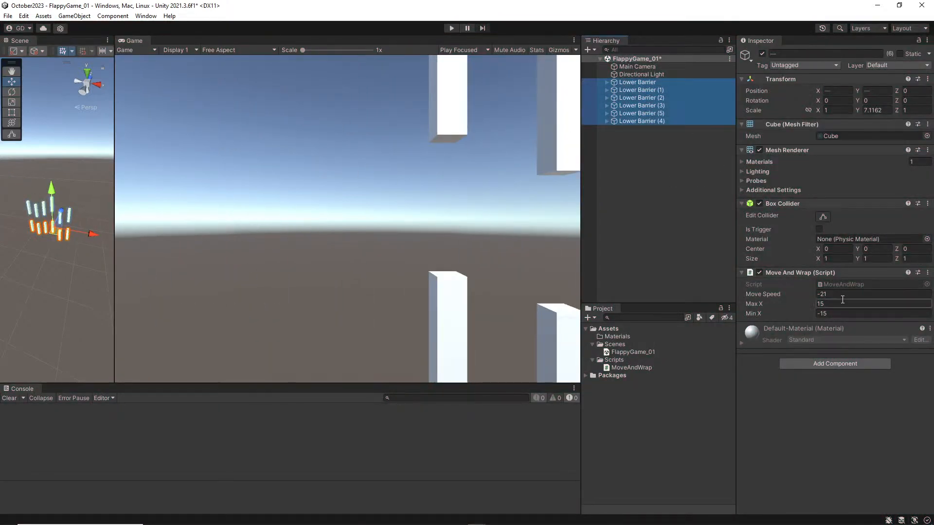
{"action": "left_click", "coordinate": [844, 301]}
{"action": "key", "text": "Tab"}
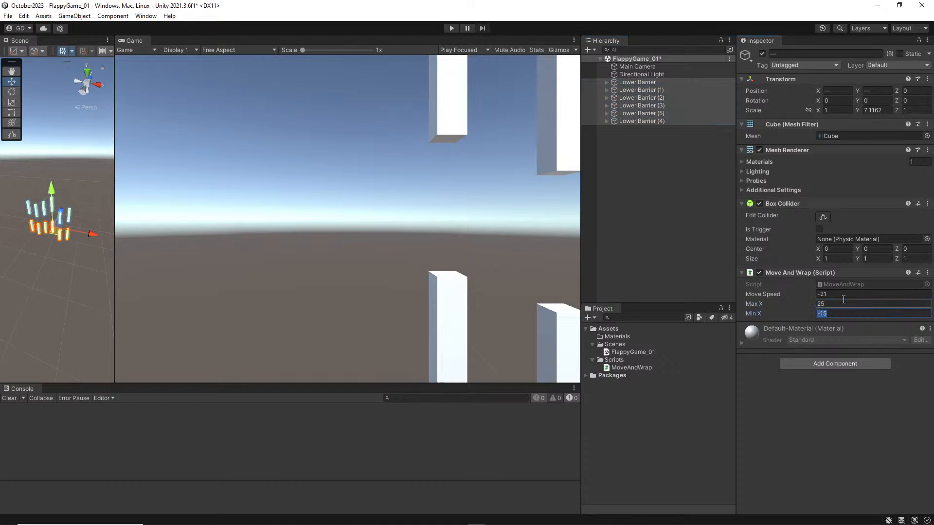
{"action": "left_click", "coordinate": [661, 113]}
Duplicate Lower Barrier, Lower Barrier (1) and Lower Barrier (2), and move the three copies in the negative X direction beyond the existing row.
{"action": "left_click", "coordinate": [656, 82]}
{"action": "left_click", "coordinate": [664, 98], "text": "shift"}
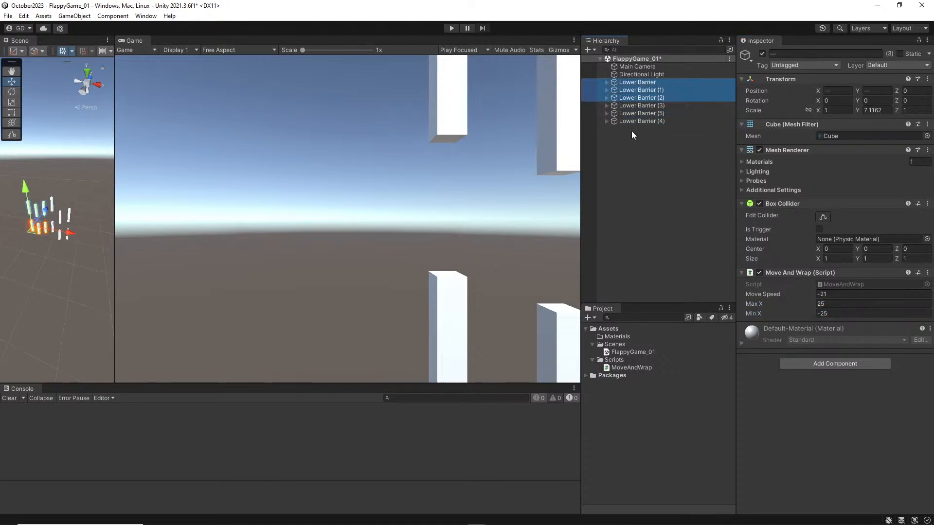
{"action": "key", "text": "ctrl+d"}
{"action": "left_click_drag", "start_coordinate": [64, 238], "coordinate": [33, 232]}
Run the game to check how all nine barriers move and wrap, and stop it.
{"action": "left_click", "coordinate": [451, 28]}
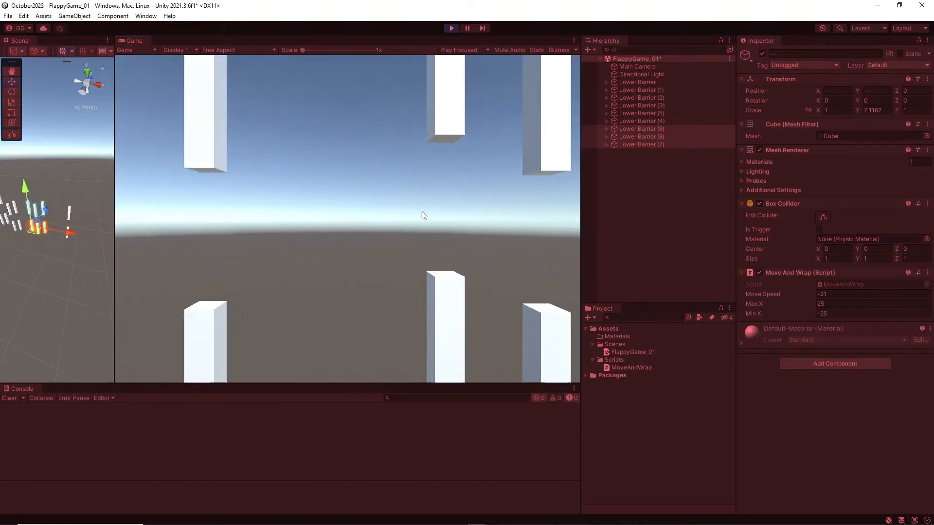
{"action": "right_click", "coordinate": [451, 29]}
{"action": "left_click", "coordinate": [452, 28]}
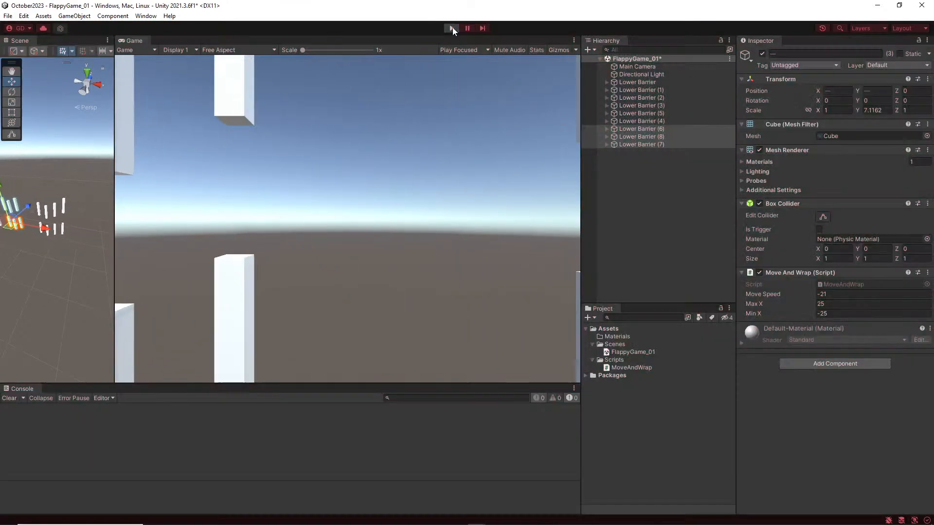
Set Move Speed to -7 for all nine lower barriers.
{"action": "left_click", "coordinate": [668, 83]}
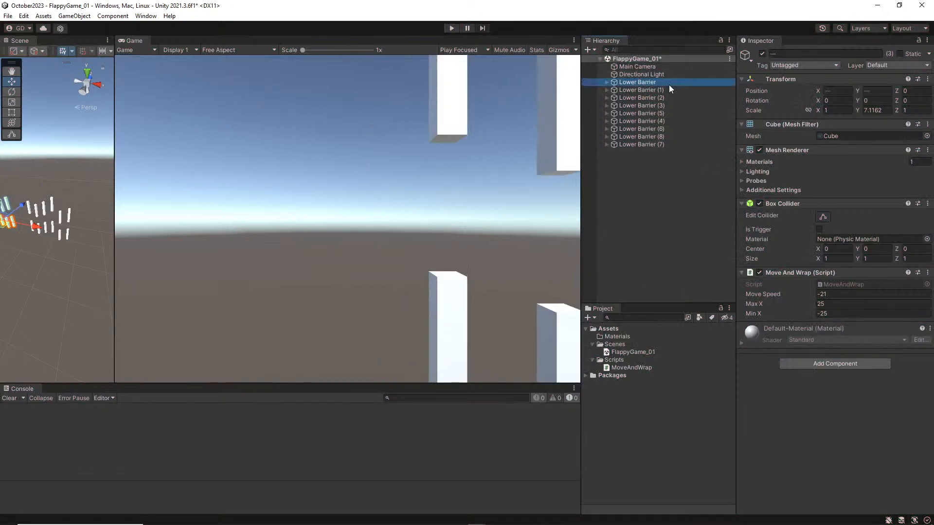
{"action": "left_click", "coordinate": [658, 145], "text": "shift"}
{"action": "left_click", "coordinate": [844, 293]}
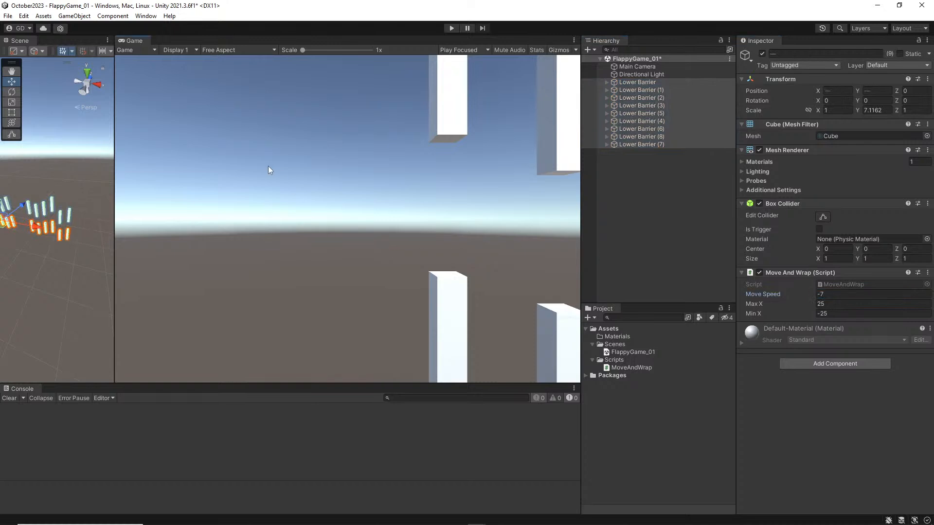
Save the scene under the new name FlappyGame_02.unity in the Assets/Scenes folder.
{"action": "key", "text": "ctrl+s"}
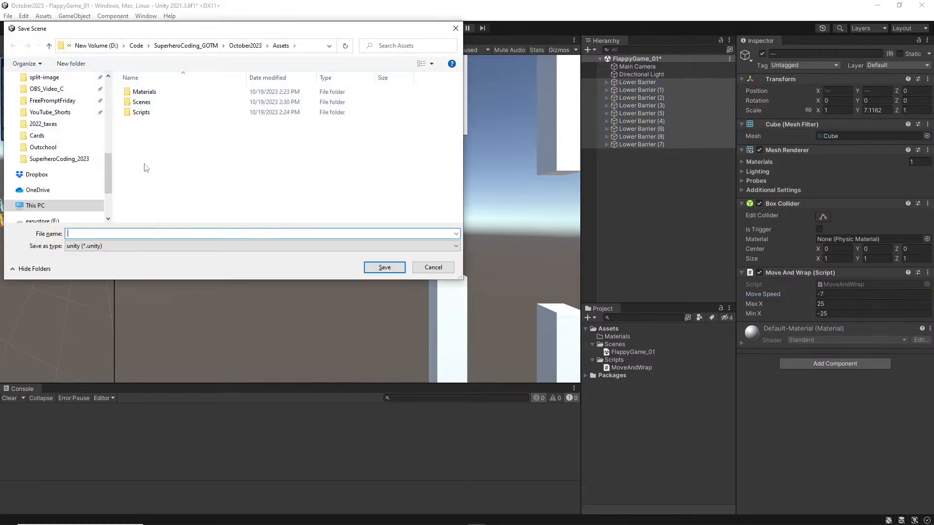
{"action": "double_click", "coordinate": [141, 102]}
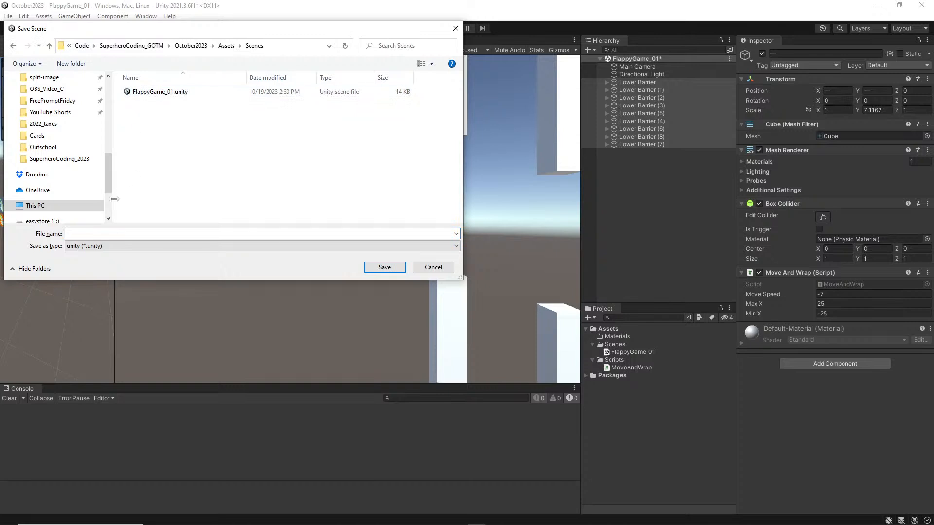
{"action": "left_click", "coordinate": [175, 95]}
{"action": "left_click", "coordinate": [127, 233]}
{"action": "left_click", "coordinate": [108, 234]}
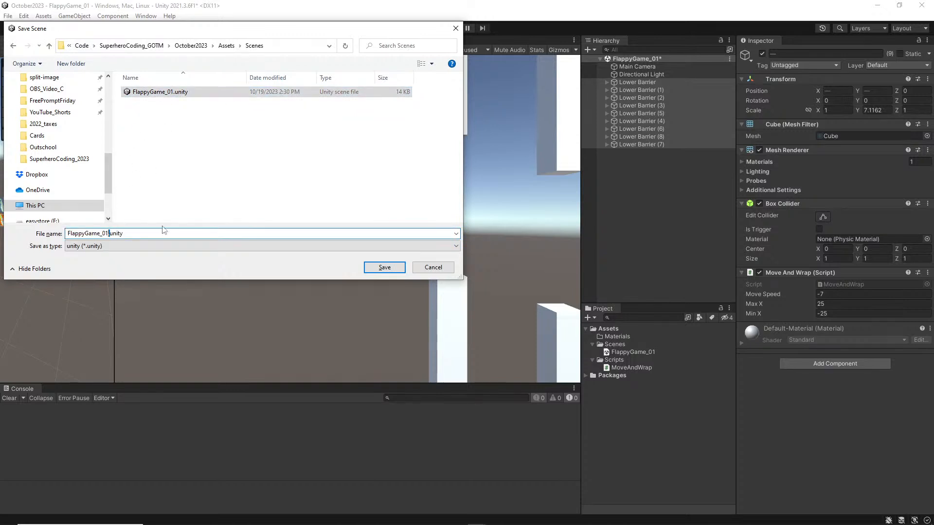
{"action": "key", "text": "BackSpace"}
{"action": "type", "text": "2"}
{"action": "key", "text": "Return"}
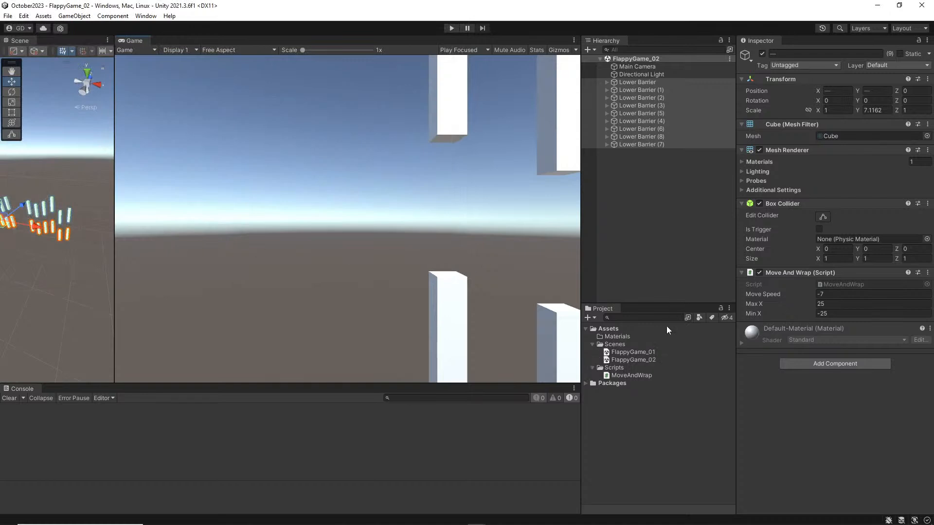
Open the FlappyGame_01 scene and run it briefly to review the single moving barrier pair.
{"action": "double_click", "coordinate": [615, 353]}
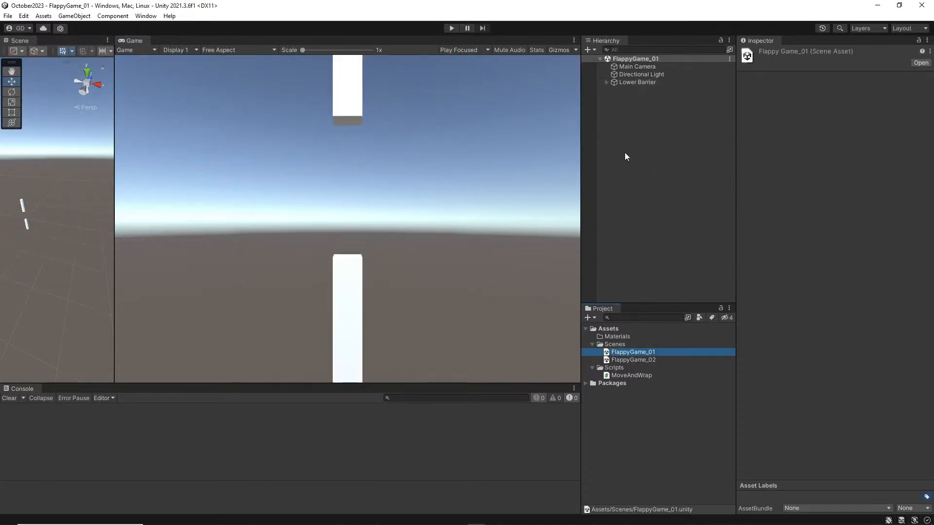
{"action": "left_click", "coordinate": [454, 28]}
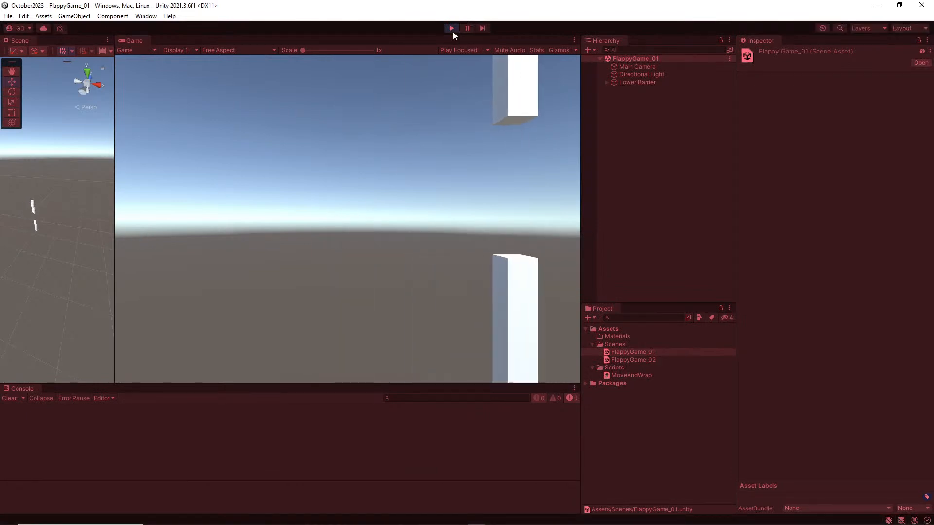
{"action": "left_click", "coordinate": [452, 28]}
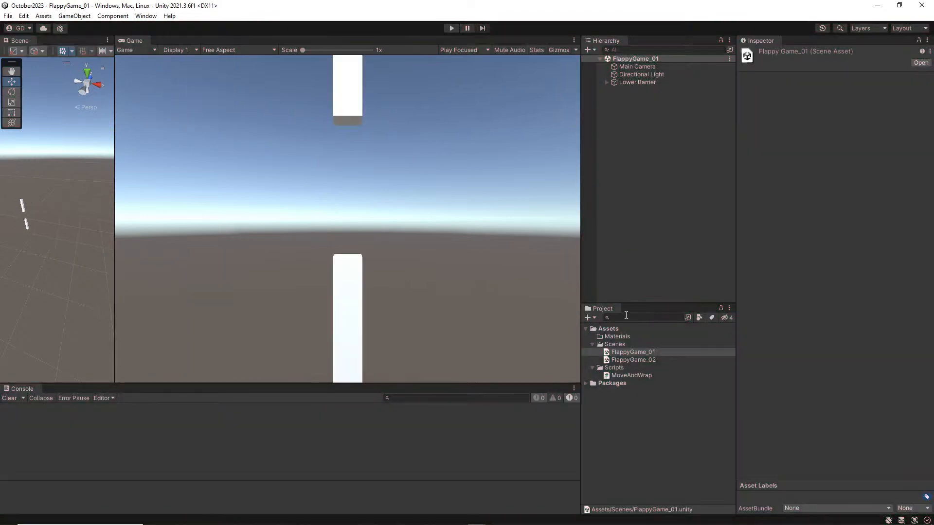
Open the FlappyGame_02 scene, run it to watch the nine barrier pairs wrap around, and stop it.
{"action": "double_click", "coordinate": [629, 360]}
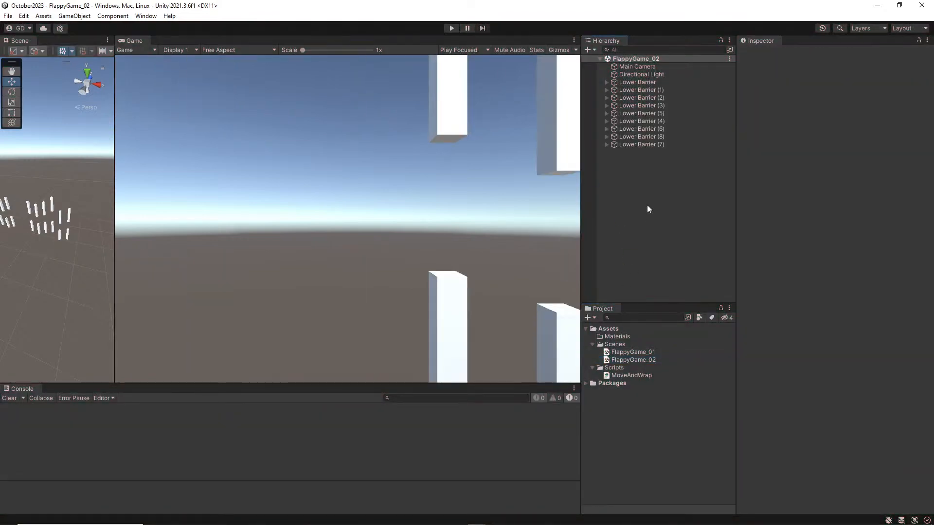
{"action": "left_click", "coordinate": [451, 28]}
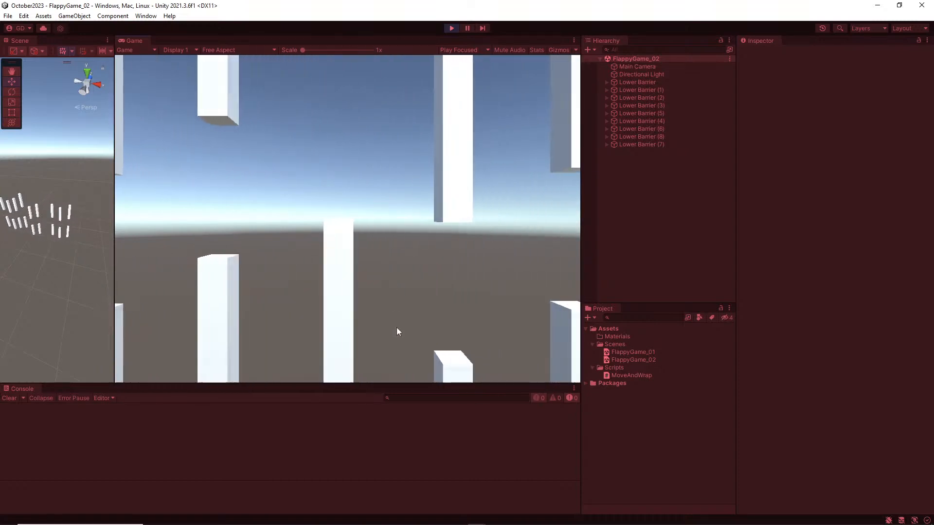
{"action": "left_click", "coordinate": [450, 28]}
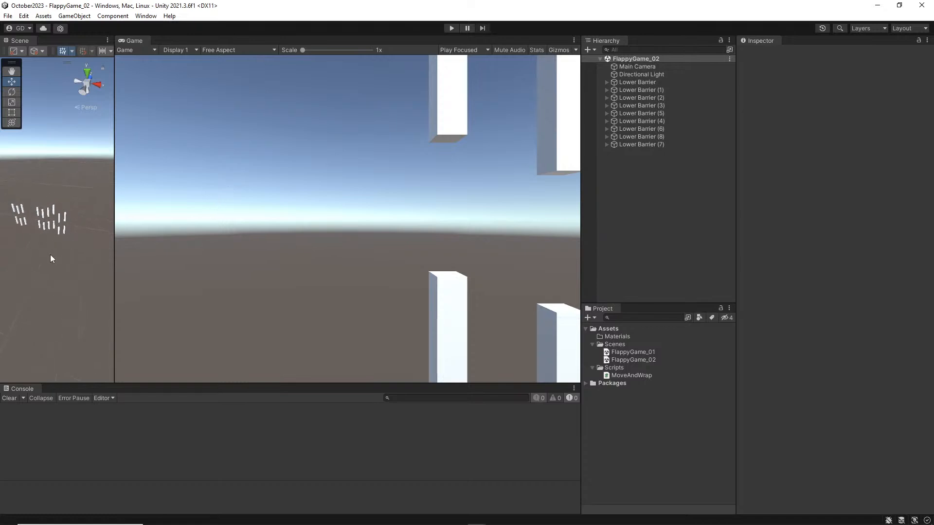
Add a sphere to the scene and move it along X to about -2.7, ahead of the barriers.
{"action": "scroll", "coordinate": [48, 278], "scroll_direction": "up", "scroll_amount": 2}
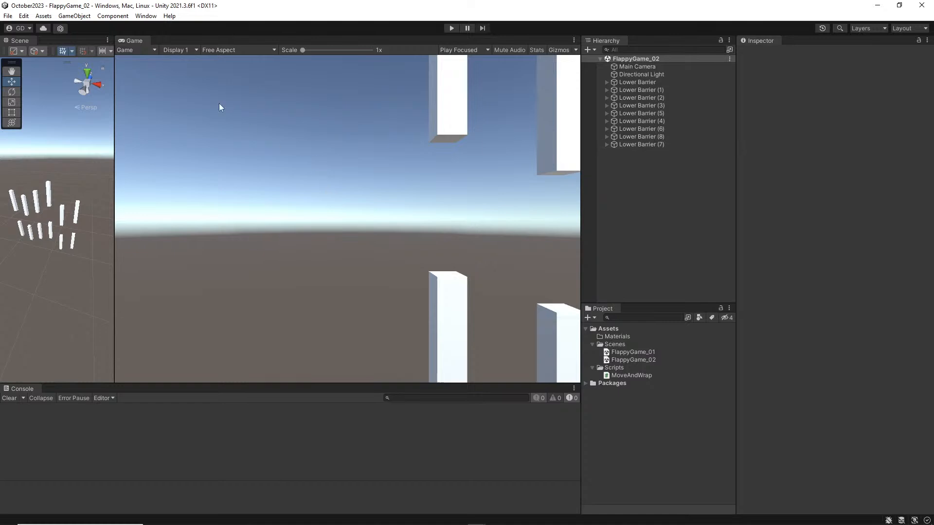
{"action": "left_click", "coordinate": [74, 16]}
{"action": "mouse_move", "coordinate": [76, 60]}
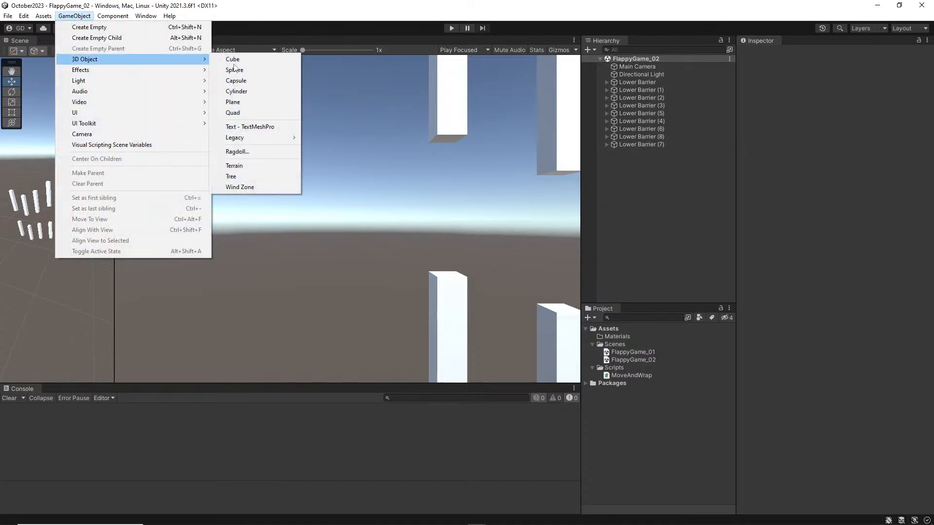
{"action": "left_click", "coordinate": [235, 70]}
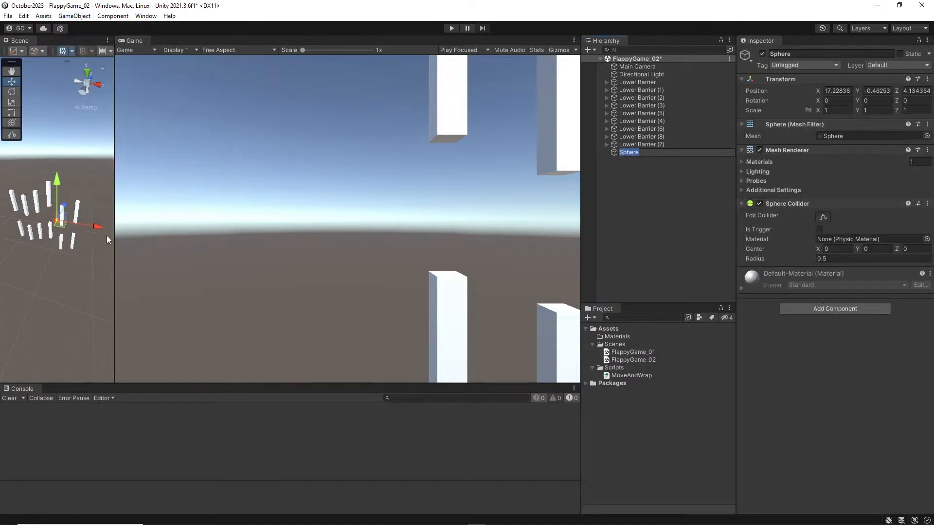
{"action": "left_click_drag", "start_coordinate": [94, 228], "coordinate": [51, 223]}
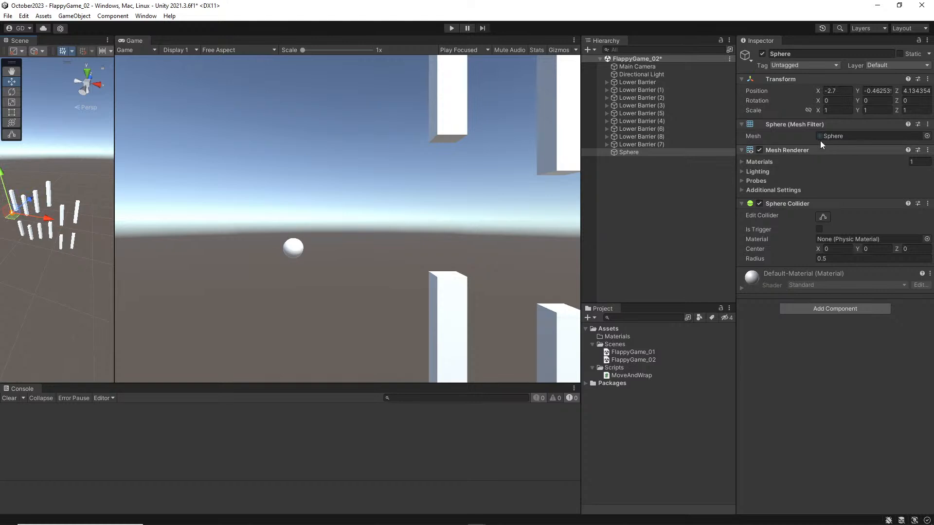
Scale the sphere to 2 on the X, Y and Z axes.
{"action": "left_click", "coordinate": [848, 110]}
{"action": "type", "text": "2"}
{"action": "key", "text": "Tab"}
{"action": "key", "text": "Tab"}
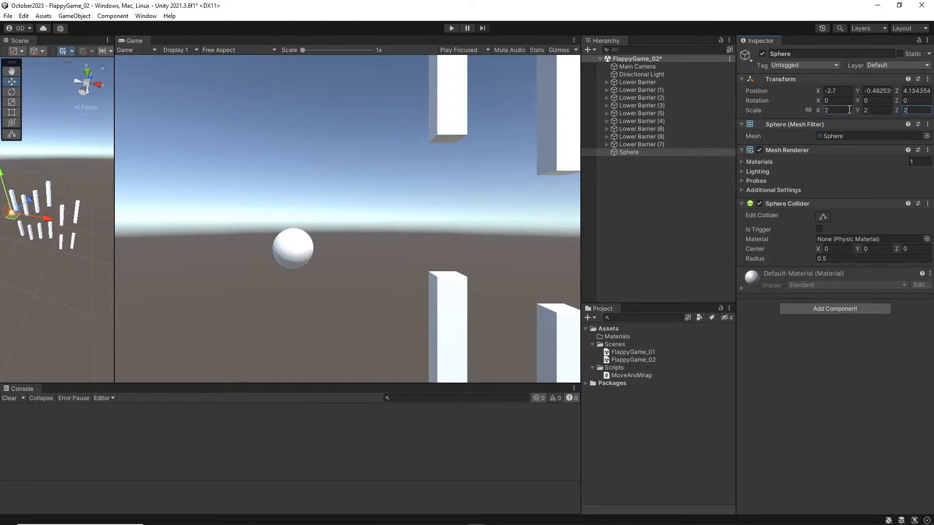
{"action": "key", "text": "Tab"}
{"action": "left_click", "coordinate": [279, 225]}
Add a Rigidbody component to the sphere and run the scene briefly to test its gravity.
{"action": "left_click", "coordinate": [840, 309]}
{"action": "key", "text": "Return"}
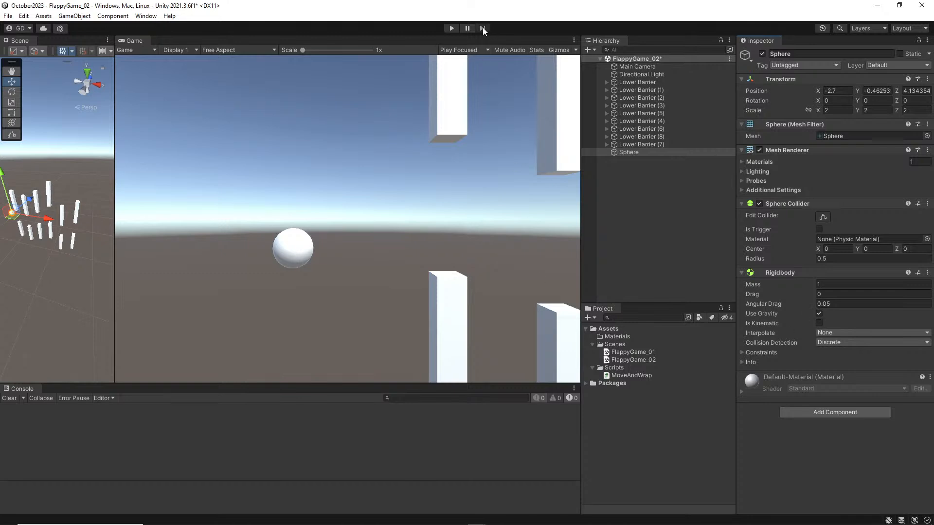
{"action": "left_click", "coordinate": [451, 29]}
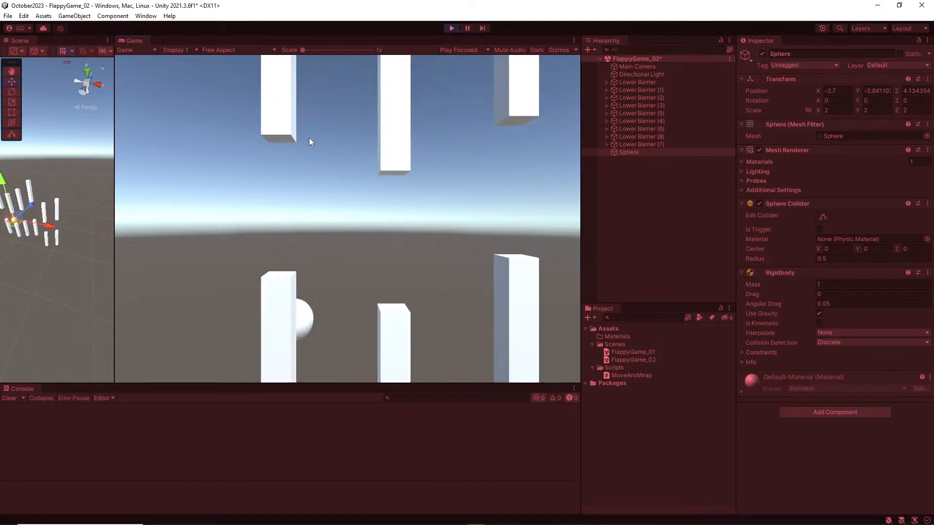
{"action": "left_click", "coordinate": [452, 30]}
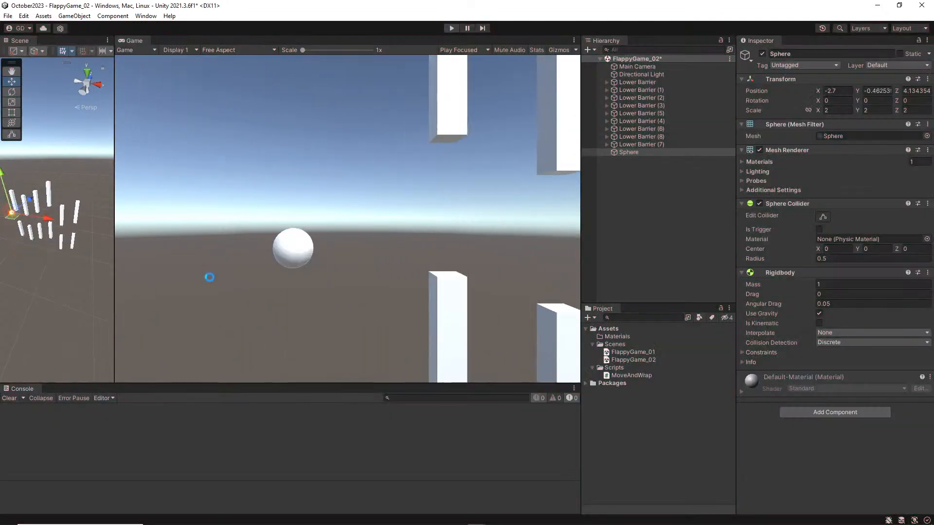
Create a C# script named SpacebarToJump in the Scripts folder and open it in Visual Studio.
{"action": "left_click", "coordinate": [622, 368]}
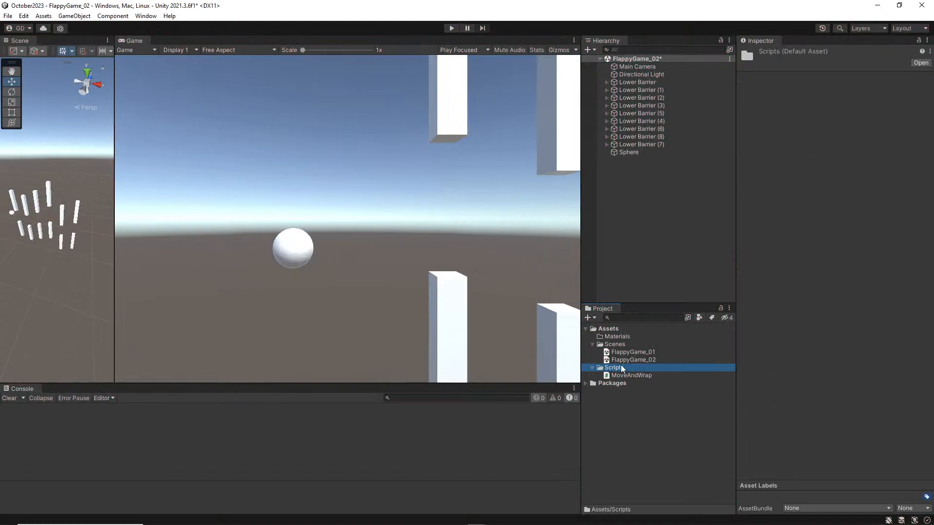
{"action": "right_click", "coordinate": [617, 371]}
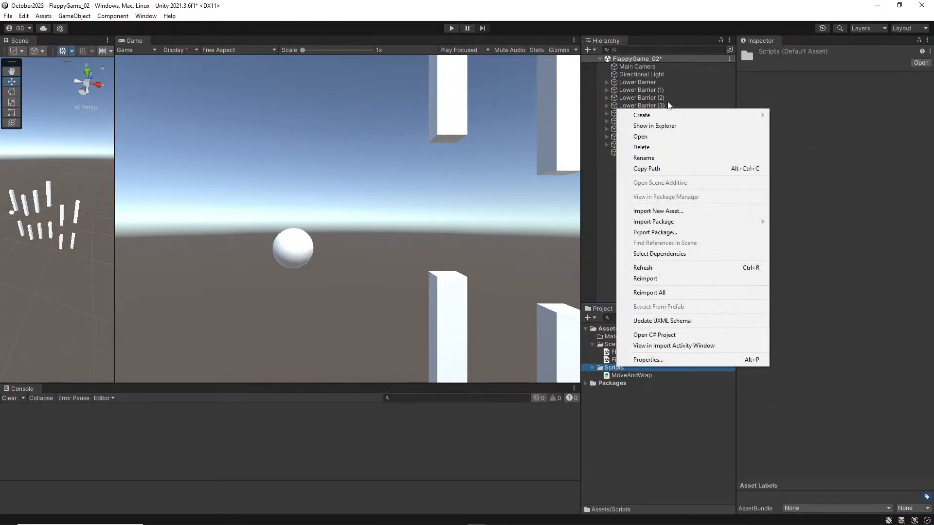
{"action": "mouse_move", "coordinate": [671, 115]}
{"action": "left_click", "coordinate": [829, 88]}
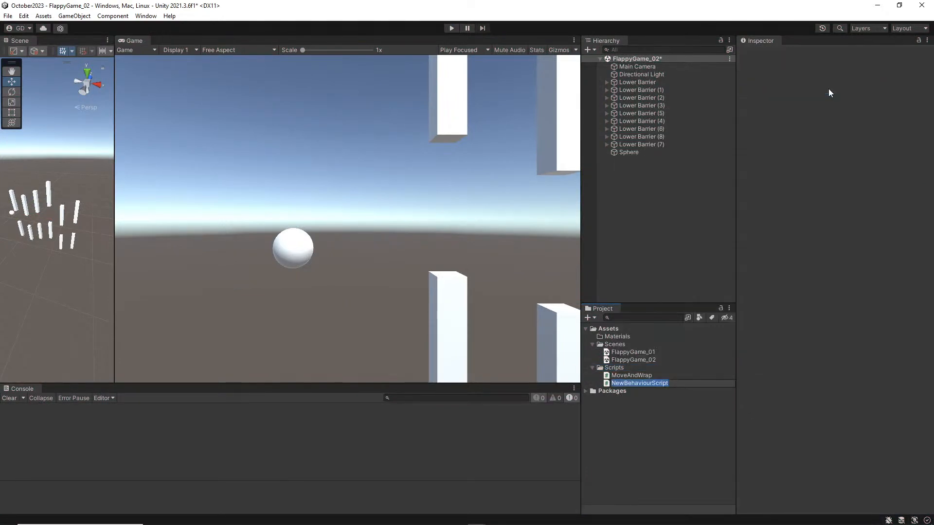
{"action": "type", "text": "SpacebarToJump"}
{"action": "key", "text": "Return"}
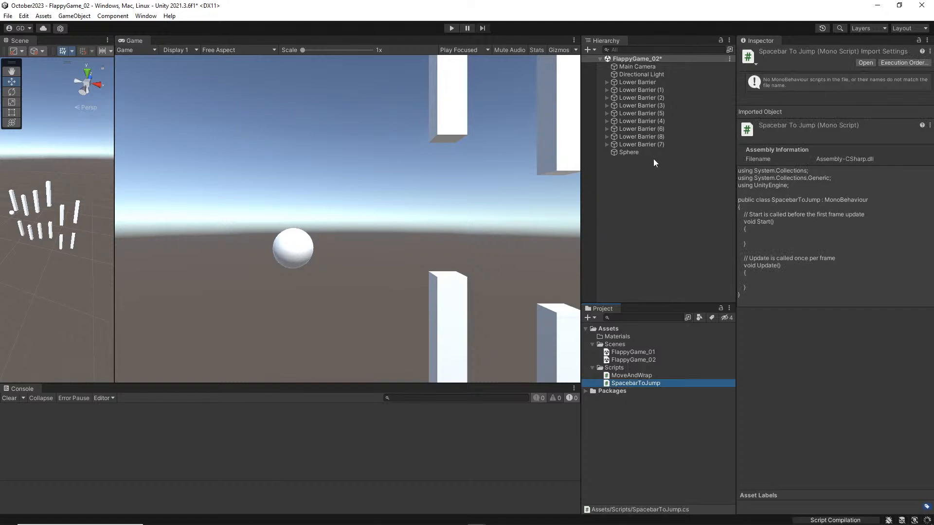
{"action": "double_click", "coordinate": [632, 383]}
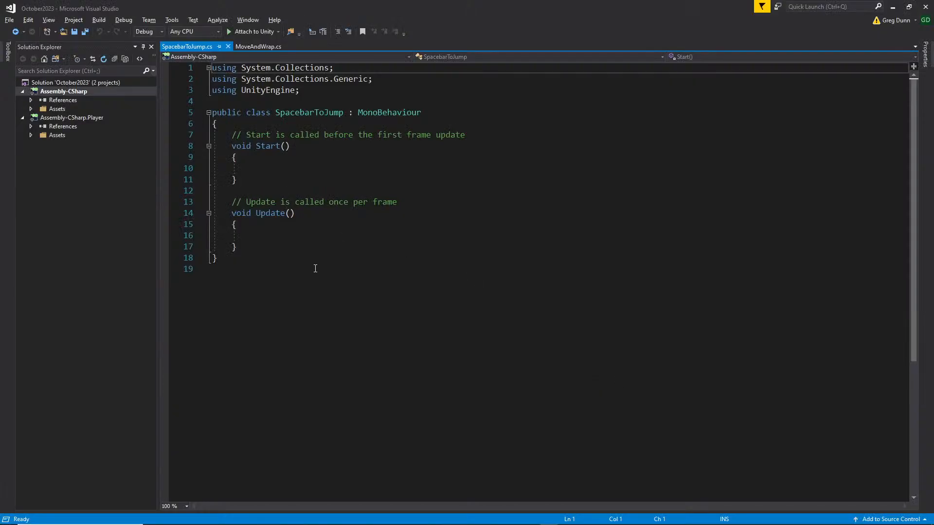
{"action": "left_click", "coordinate": [315, 269]}
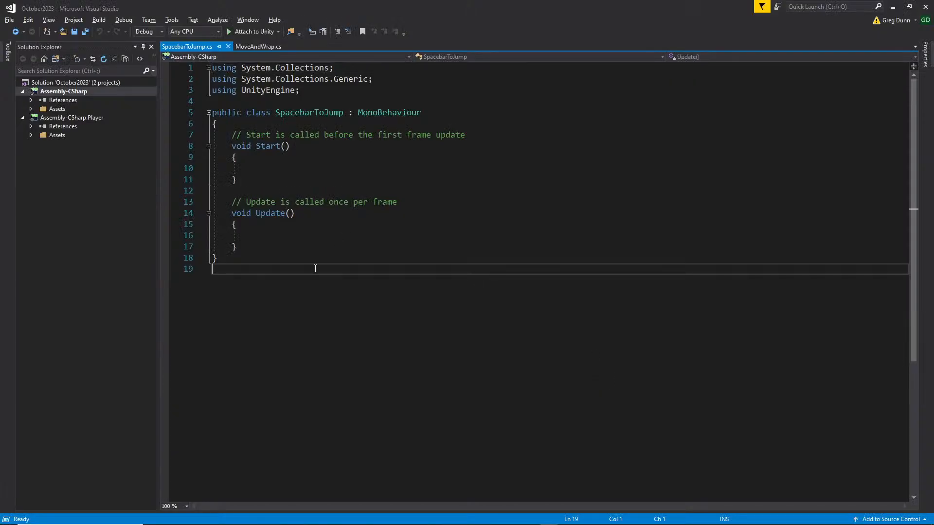
Switch to the Unity editor window of the SuperheroCodingToolkit project.
{"action": "key", "text": "alt+Tab"}
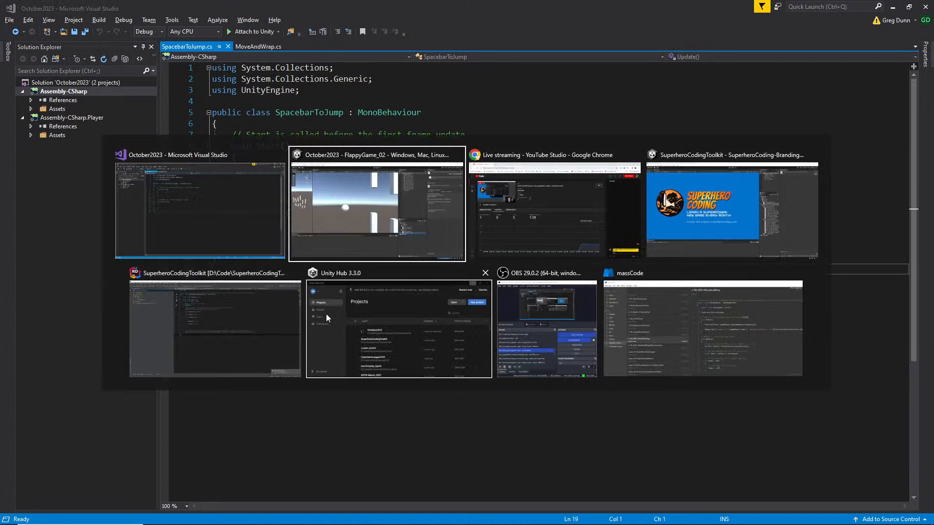
{"action": "left_click", "coordinate": [213, 338]}
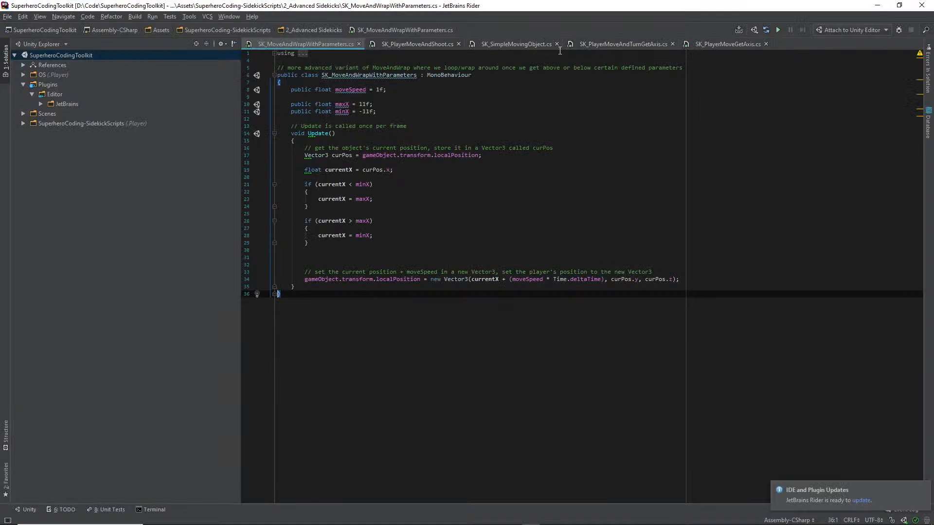
{"action": "key", "text": "alt+Tab"}
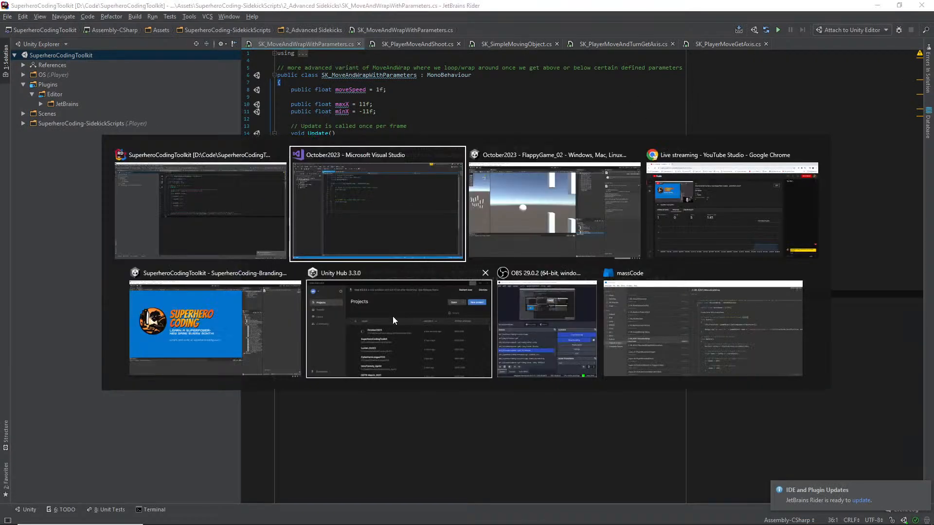
{"action": "left_click", "coordinate": [564, 258]}
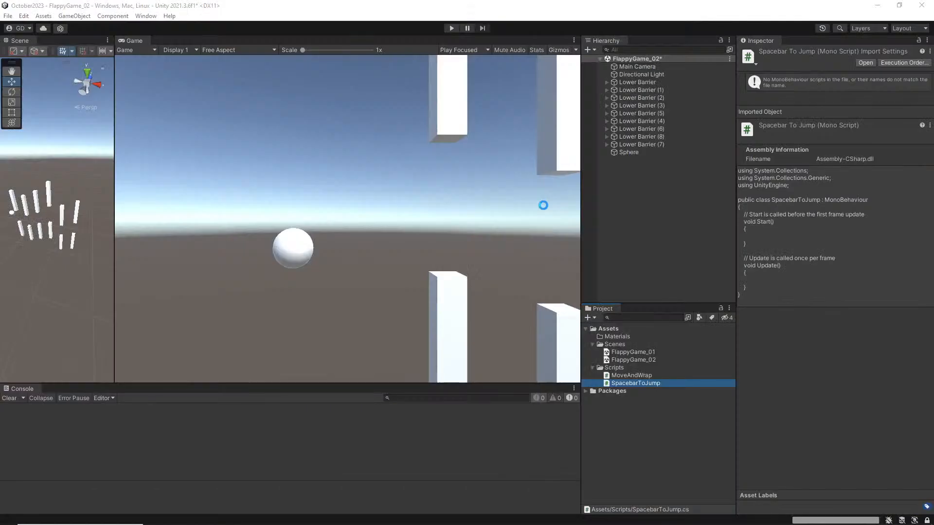
{"action": "key", "text": "alt+Tab"}
{"action": "left_click", "coordinate": [749, 219]}
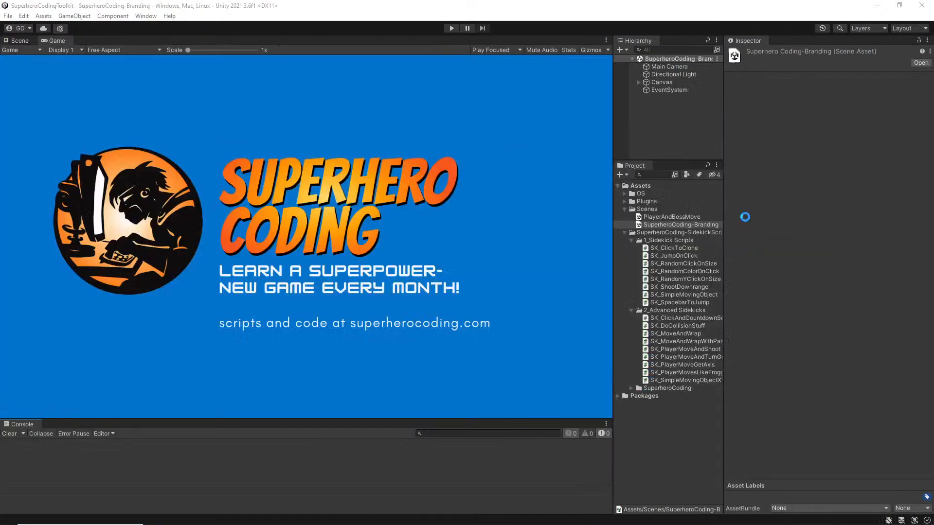
Open the SK_SpacebarToJump script from the 1_Sidekick Scripts folder in Rider.
{"action": "left_click", "coordinate": [693, 360]}
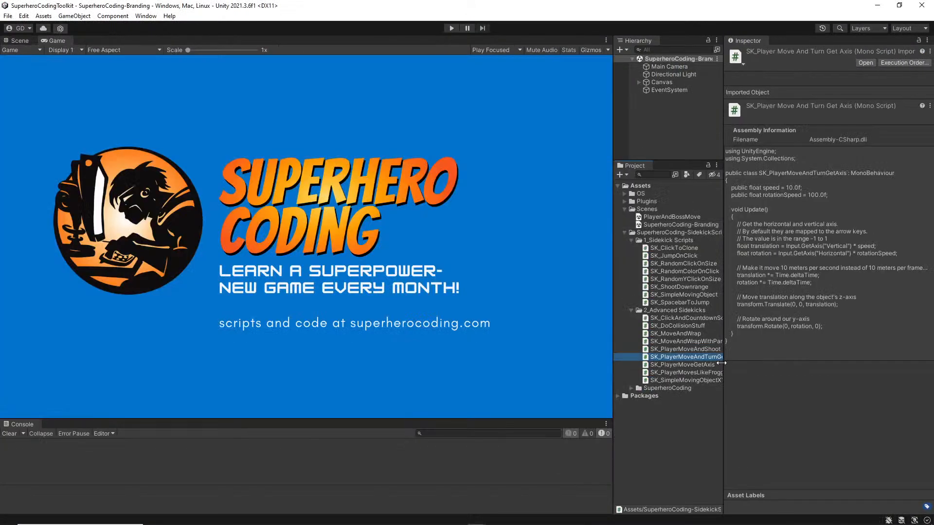
{"action": "left_click_drag", "start_coordinate": [721, 363], "coordinate": [736, 363]}
{"action": "left_click", "coordinate": [684, 303]}
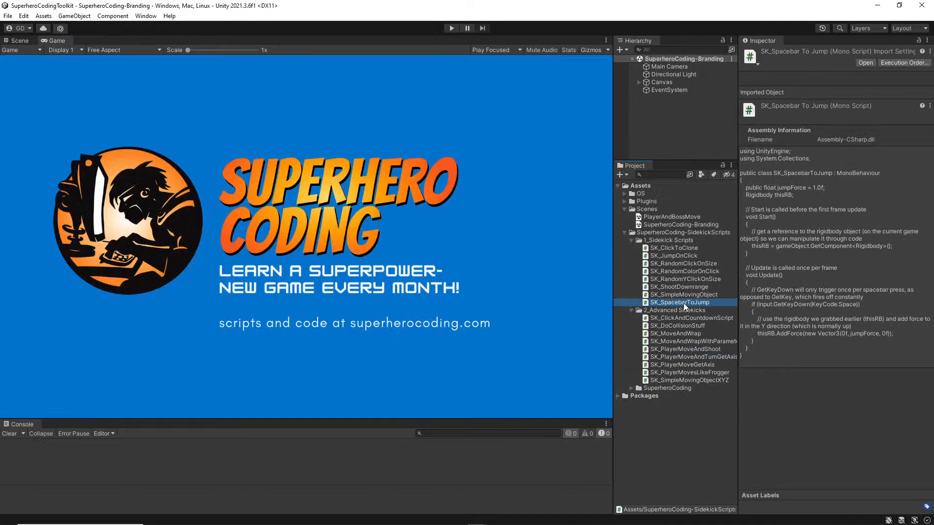
{"action": "double_click", "coordinate": [684, 303]}
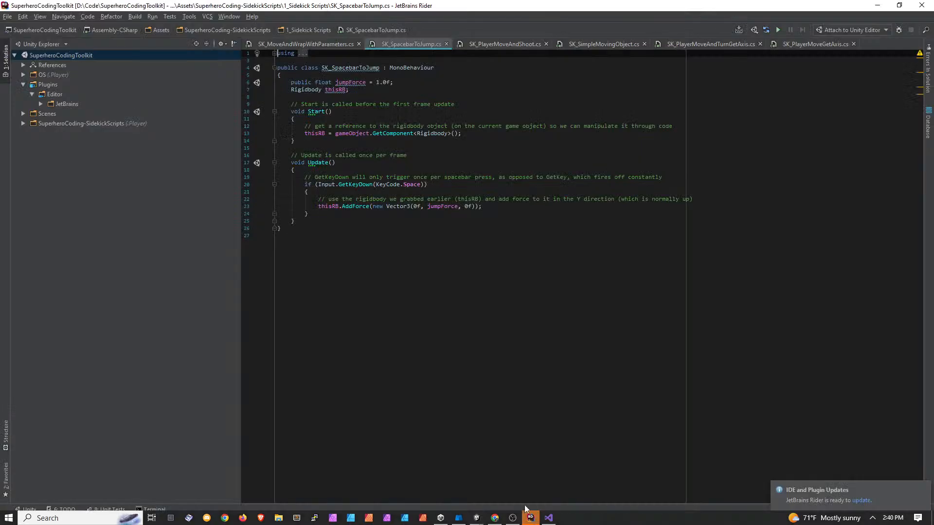
Copy the SK_SpacebarToJump class body from the jumpForce field through the end of Update, and close Rider.
{"action": "left_click_drag", "start_coordinate": [295, 221], "coordinate": [275, 133]}
{"action": "mouse_move", "coordinate": [244, 90]}
{"action": "left_mouse_down"}
{"action": "mouse_move", "coordinate": [241, 77]}
{"action": "mouse_move", "coordinate": [234, 82]}
{"action": "left_mouse_up"}
{"action": "key", "text": "ctrl+c"}
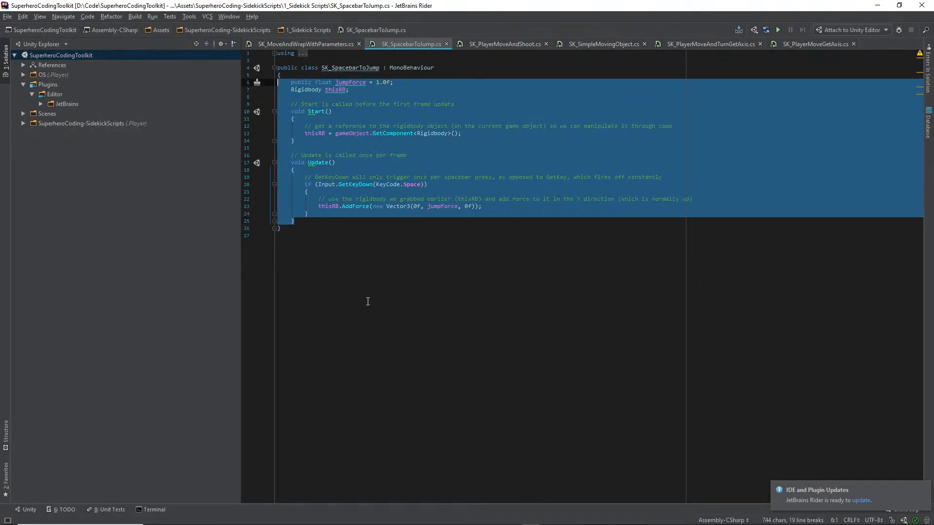
{"action": "left_click", "coordinate": [368, 301]}
{"action": "left_click", "coordinate": [877, 5]}
{"action": "key", "text": "alt+Tab"}
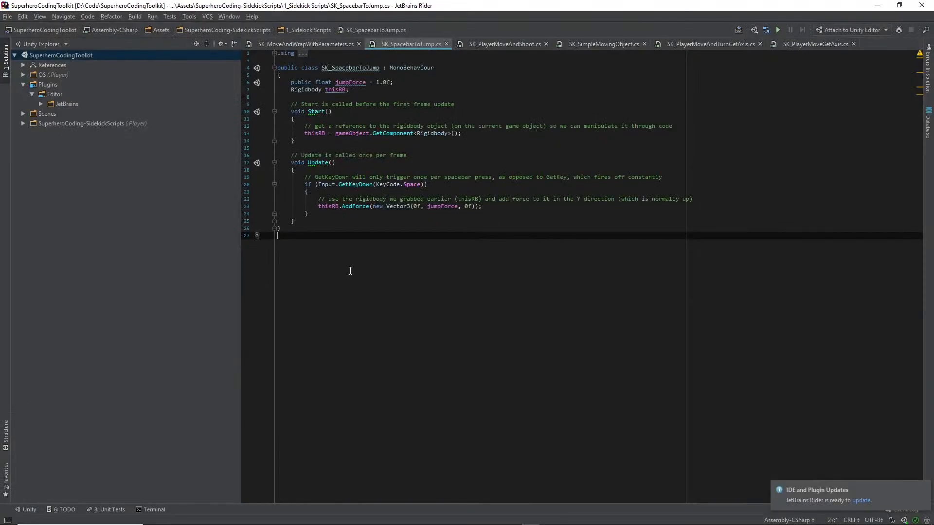
{"action": "left_click", "coordinate": [921, 7]}
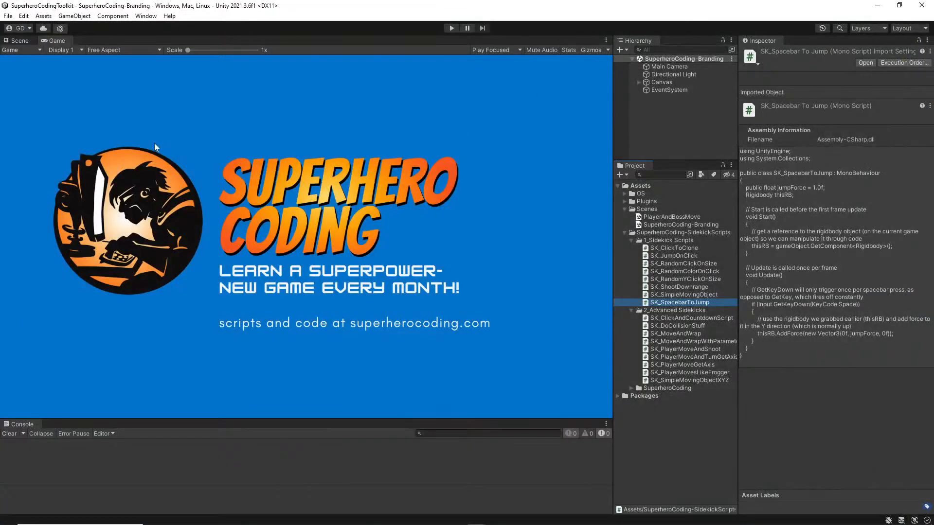
Switch to Visual Studio, replace the Start and Update stubs in SpacebarToJump.cs with the copied jump code, and save the script.
{"action": "key", "text": "alt+Tab"}
{"action": "key", "text": "alt+Tab"}
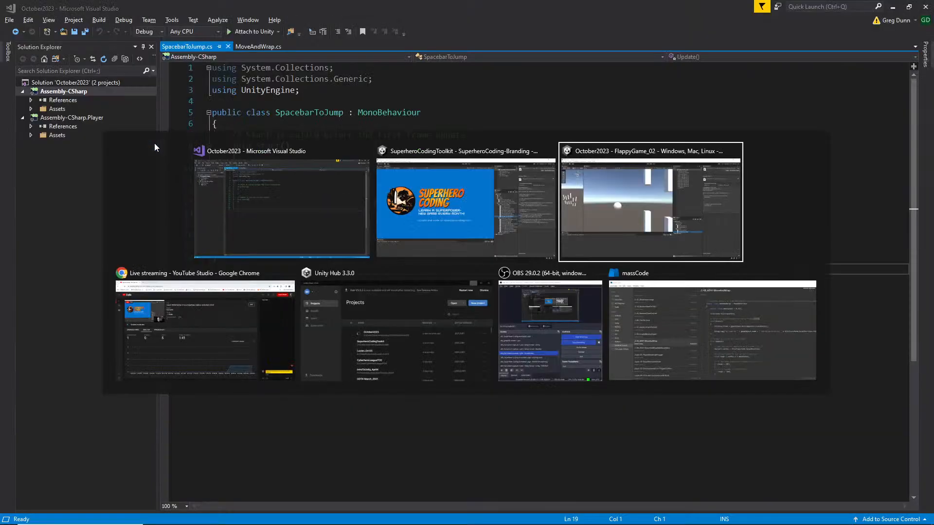
{"action": "key", "text": "alt+Tab"}
{"action": "left_click", "coordinate": [280, 135]}
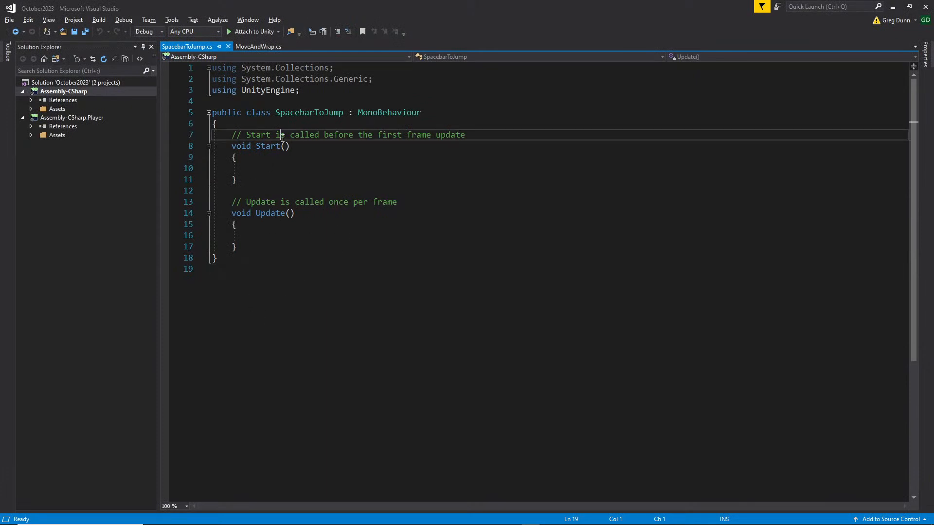
{"action": "left_click_drag", "start_coordinate": [237, 247], "coordinate": [194, 135]}
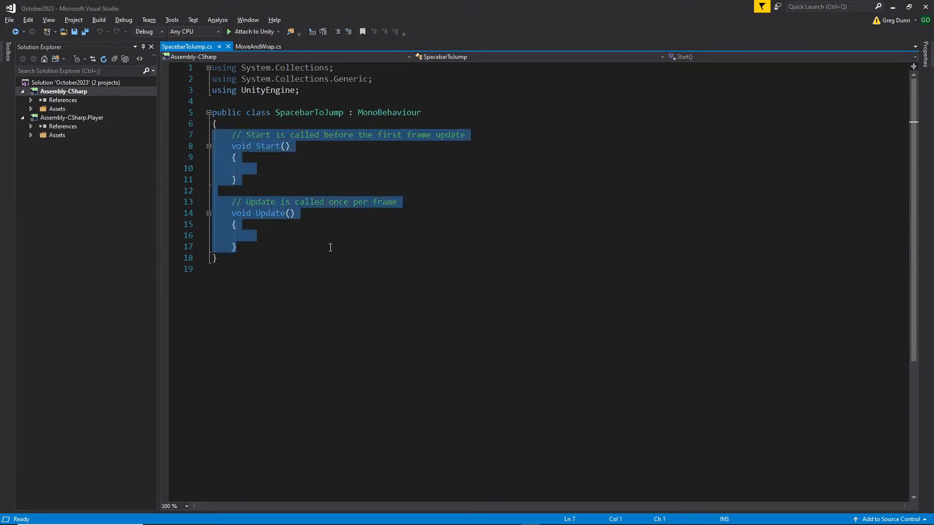
{"action": "key", "text": "ctrl+v"}
{"action": "key", "text": "ctrl+End"}
{"action": "key", "text": "ctrl+s"}
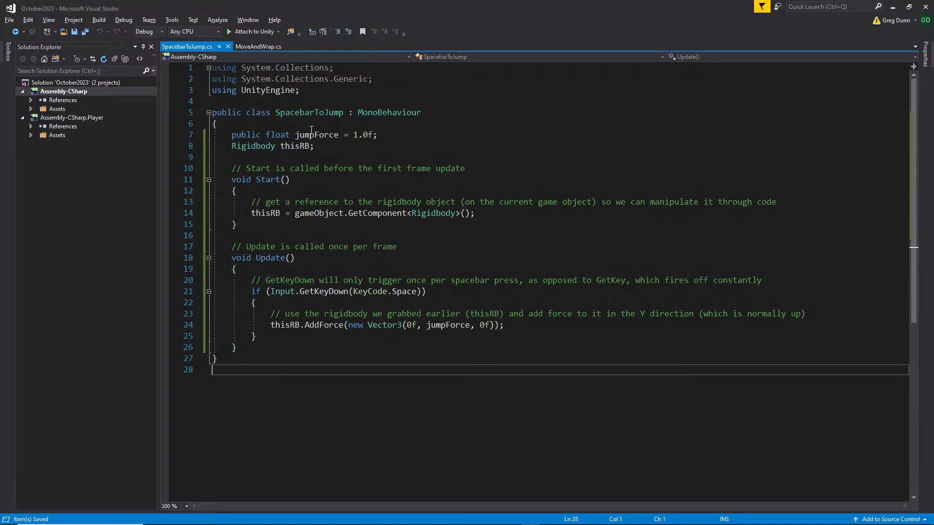
Examine the jumpForce and Rigidbody thisRB declarations at the start of the SpacebarToJump class.
{"action": "left_click", "coordinate": [312, 125]}
{"action": "left_click", "coordinate": [370, 146]}
{"action": "left_click", "coordinate": [421, 140]}
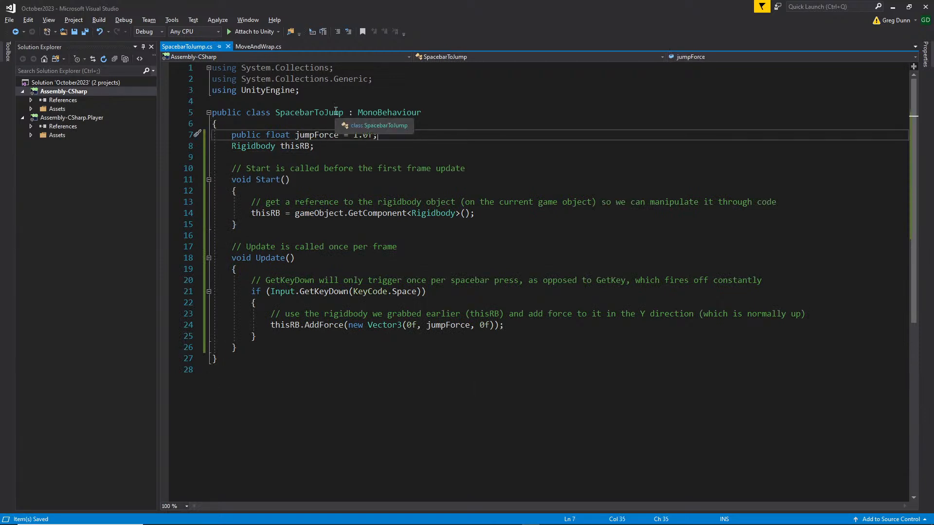
{"action": "key", "text": "Up"}
{"action": "double_click", "coordinate": [250, 136]}
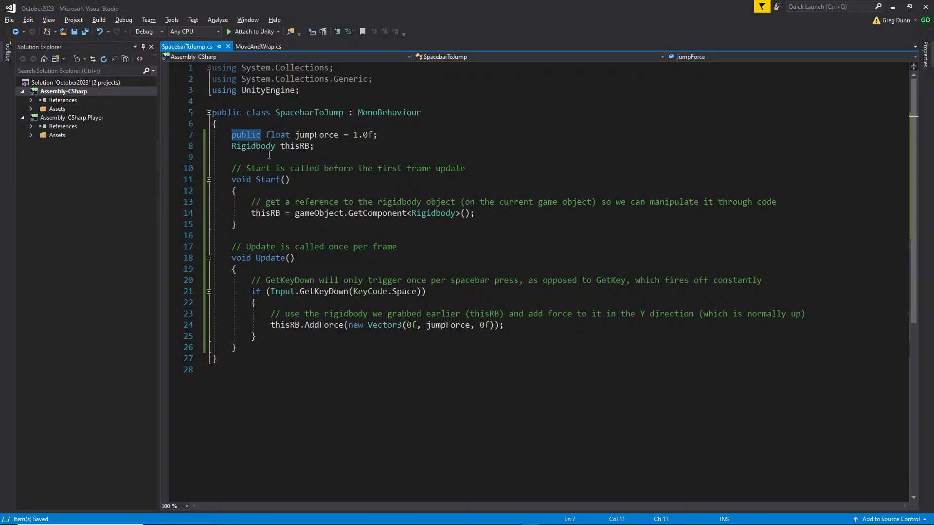
{"action": "double_click", "coordinate": [278, 134]}
{"action": "double_click", "coordinate": [317, 136]}
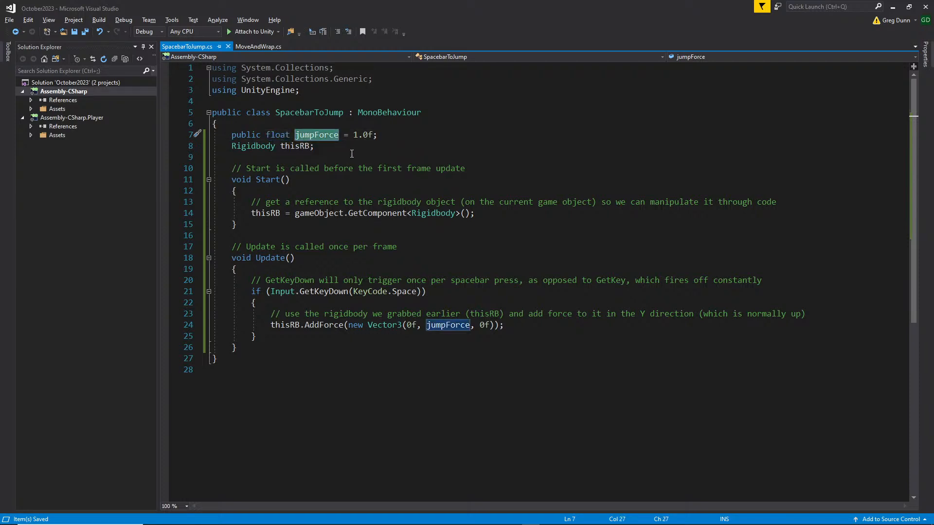
{"action": "double_click", "coordinate": [368, 135]}
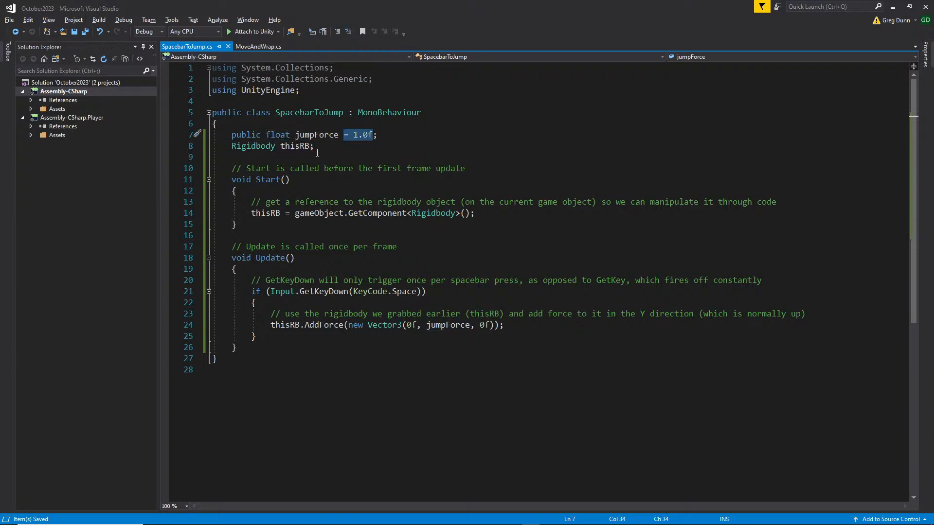
{"action": "left_click", "coordinate": [248, 146]}
{"action": "double_click", "coordinate": [247, 146]}
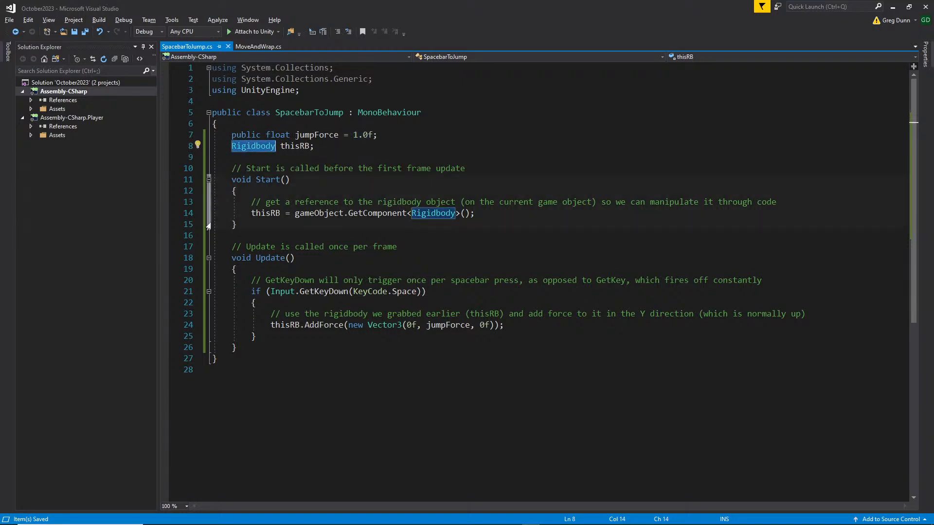
{"action": "double_click", "coordinate": [295, 145]}
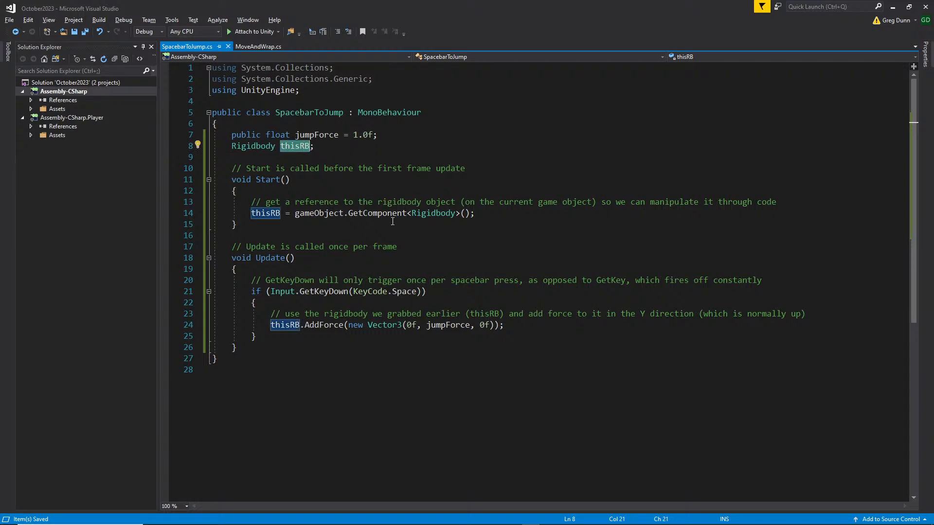
Examine the Start method, where thisRB is assigned from gameObject.GetComponent<Rigidbody>().
{"action": "left_click", "coordinate": [290, 180]}
{"action": "left_click_drag", "start_coordinate": [465, 168], "coordinate": [202, 176]}
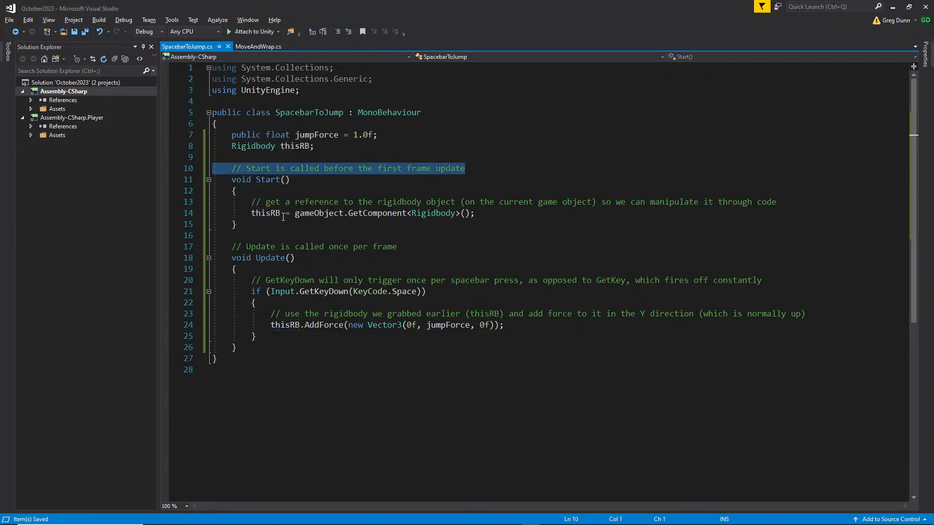
{"action": "left_click", "coordinate": [254, 223]}
{"action": "left_click", "coordinate": [547, 214]}
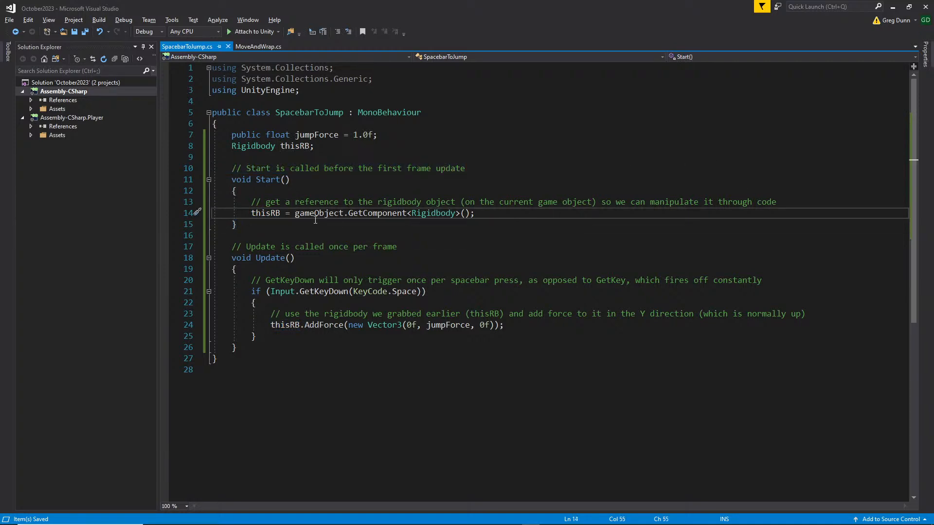
{"action": "double_click", "coordinate": [262, 215]}
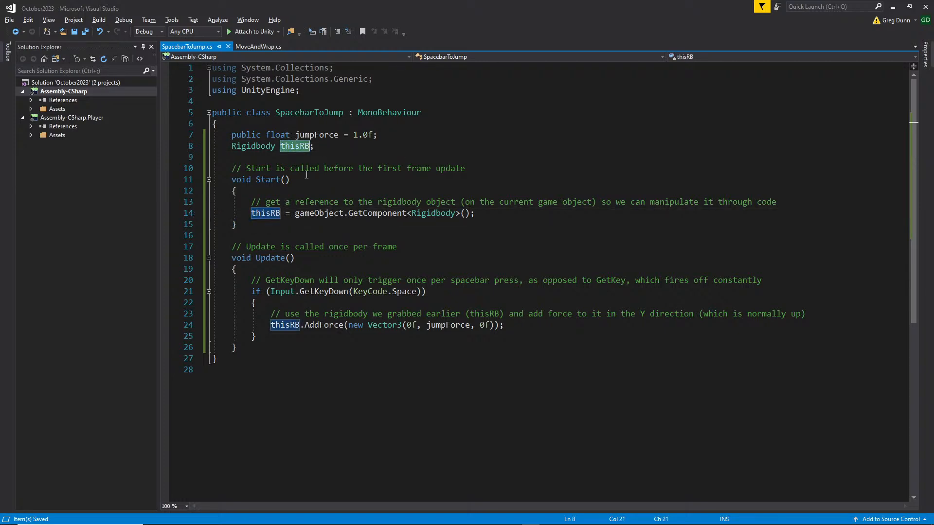
{"action": "left_click", "coordinate": [257, 269]}
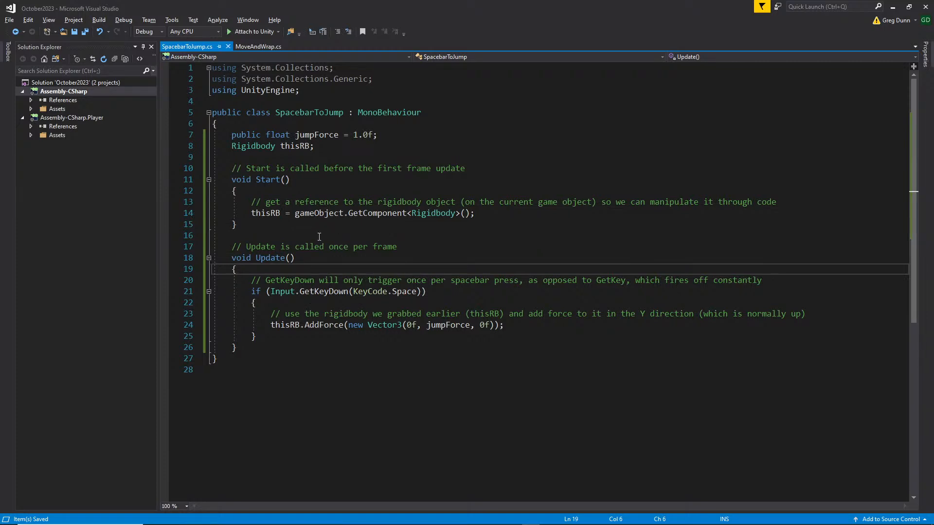
{"action": "left_click_drag", "start_coordinate": [500, 217], "coordinate": [212, 215]}
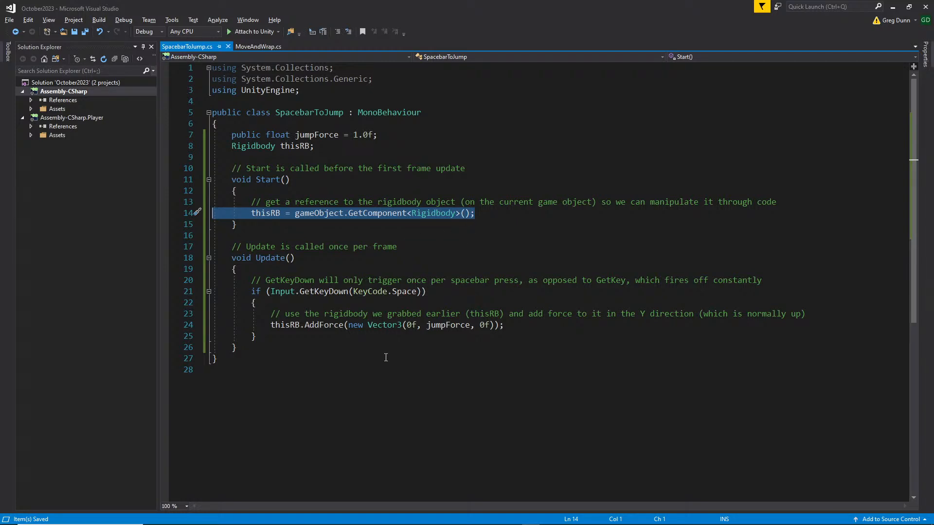
Examine the Update method's GetKeyDown spacebar check, its comment on GetKey, and the AddForce call that uses jumpForce.
{"action": "left_click", "coordinate": [325, 293]}
{"action": "key", "text": "End"}
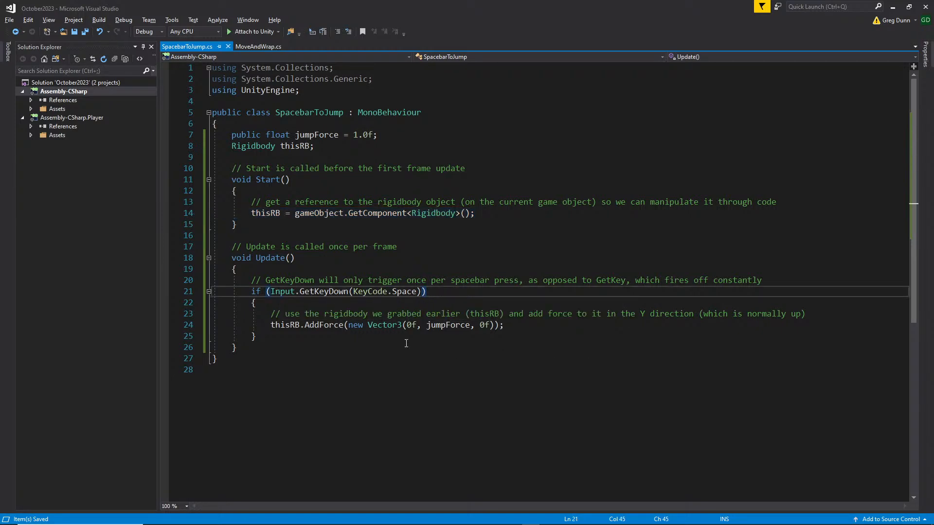
{"action": "double_click", "coordinate": [281, 326]}
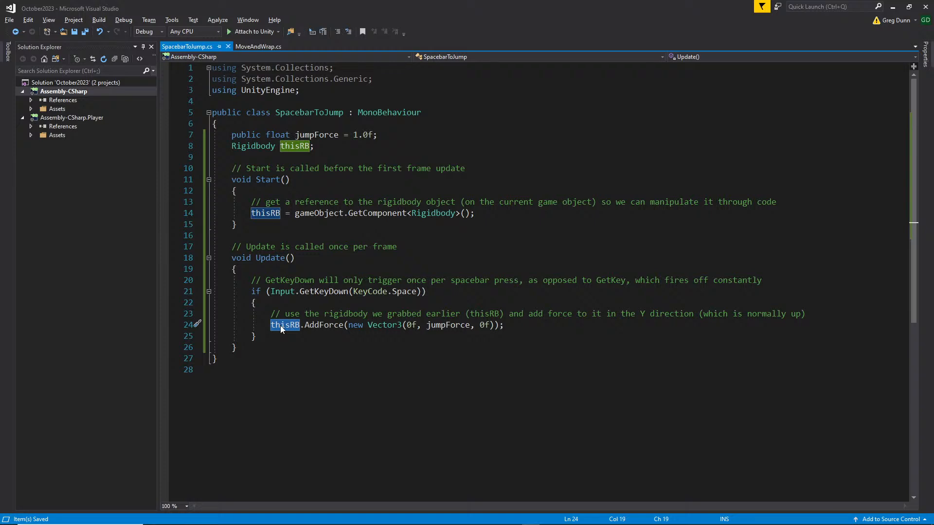
{"action": "double_click", "coordinate": [321, 326]}
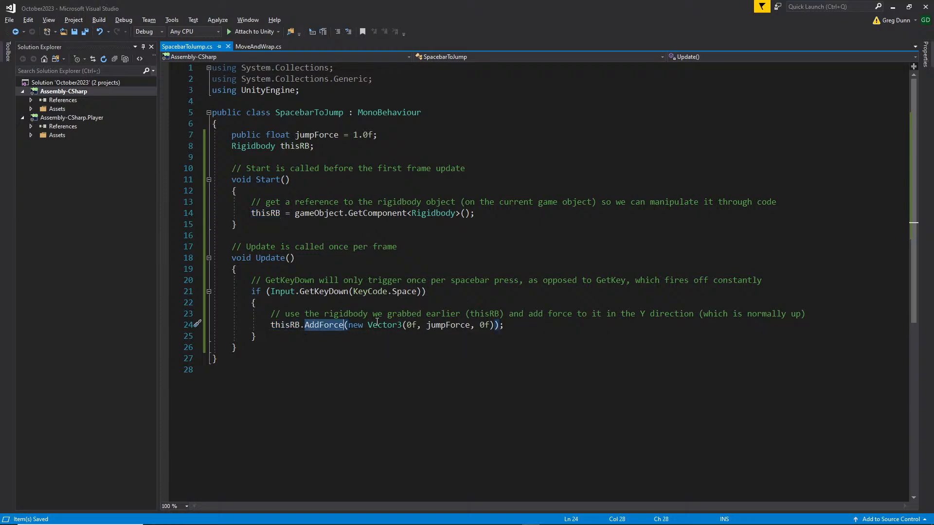
{"action": "double_click", "coordinate": [411, 325]}
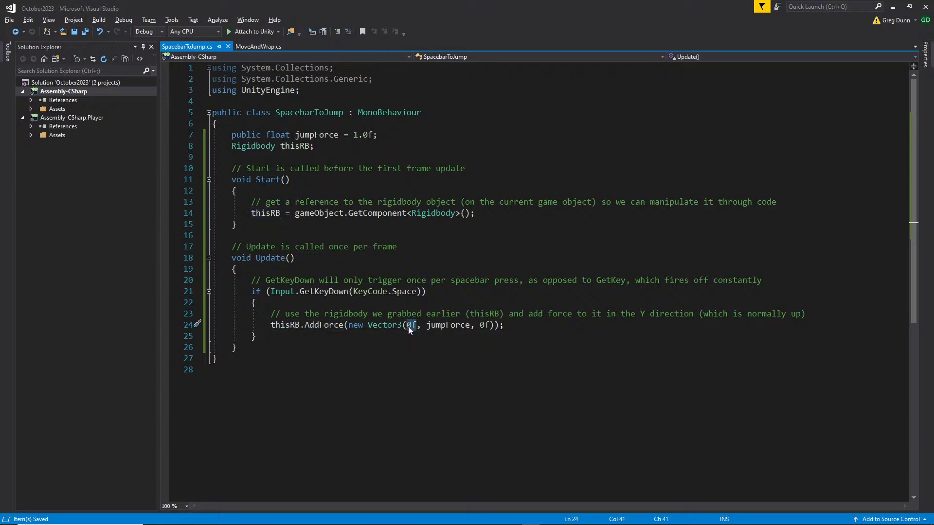
{"action": "double_click", "coordinate": [483, 325]}
{"action": "double_click", "coordinate": [447, 325]}
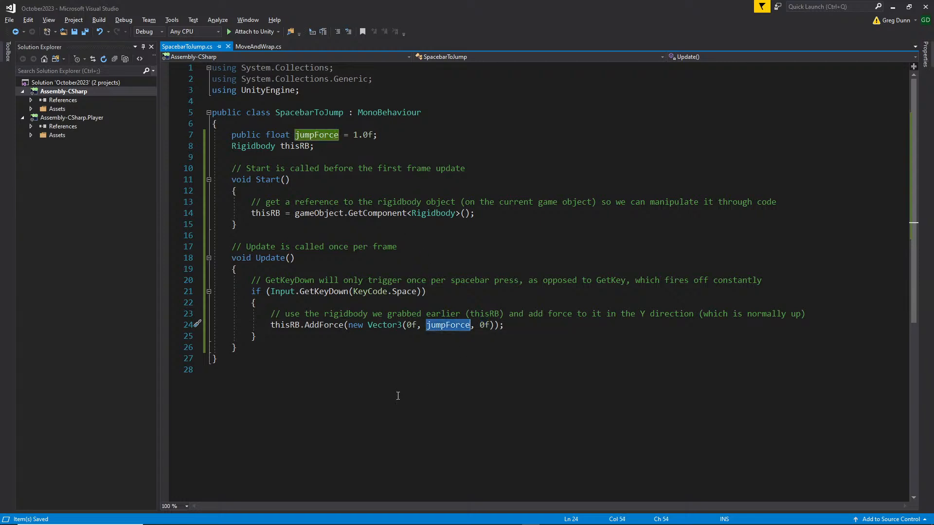
{"action": "left_click", "coordinate": [265, 340]}
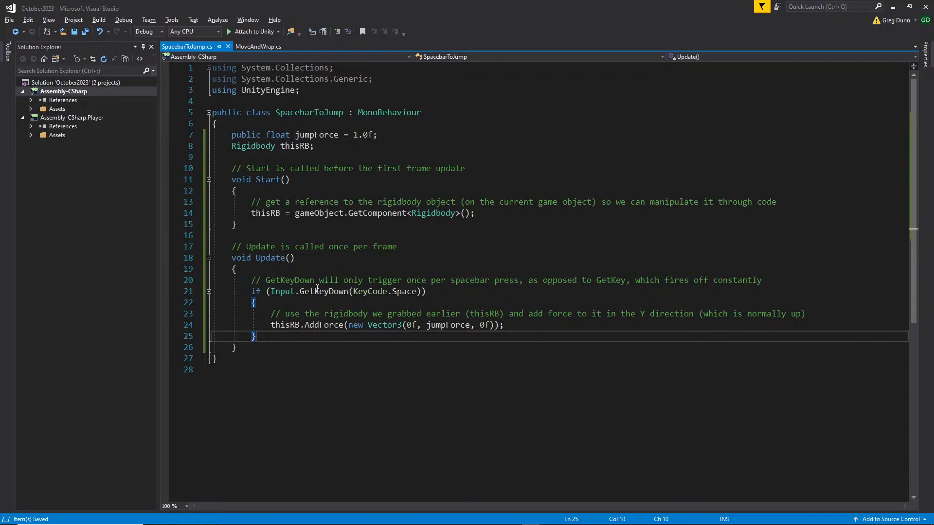
{"action": "mouse_move", "coordinate": [317, 289]}
{"action": "left_click_drag", "start_coordinate": [262, 281], "coordinate": [635, 282]}
{"action": "left_click", "coordinate": [530, 281]}
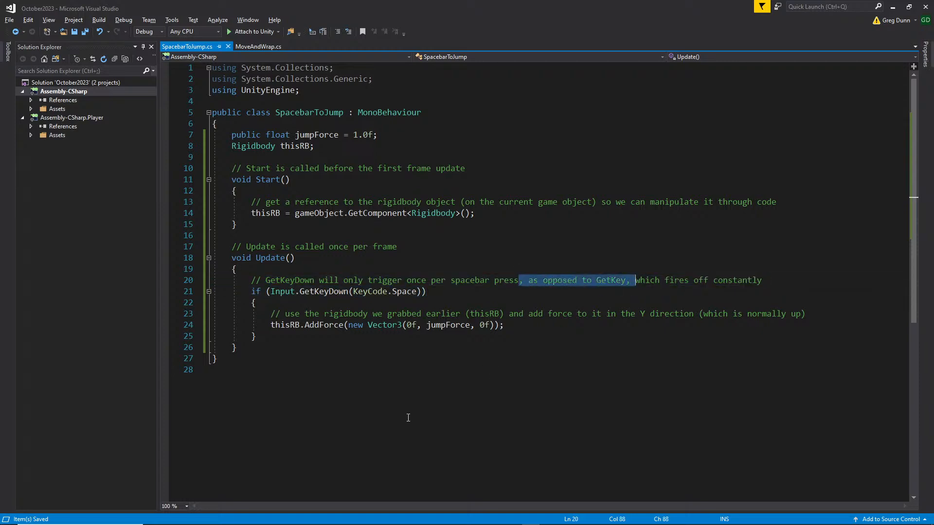
{"action": "left_click", "coordinate": [368, 436]}
Switch to Unity and attach the SpacebarToJump script to the Sphere.
{"action": "key", "text": "alt+Tab"}
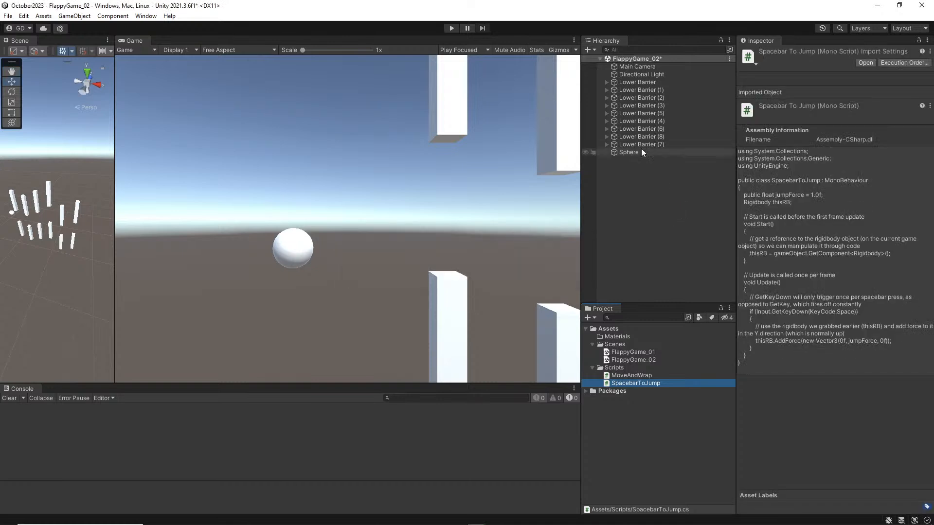
{"action": "left_click", "coordinate": [628, 153]}
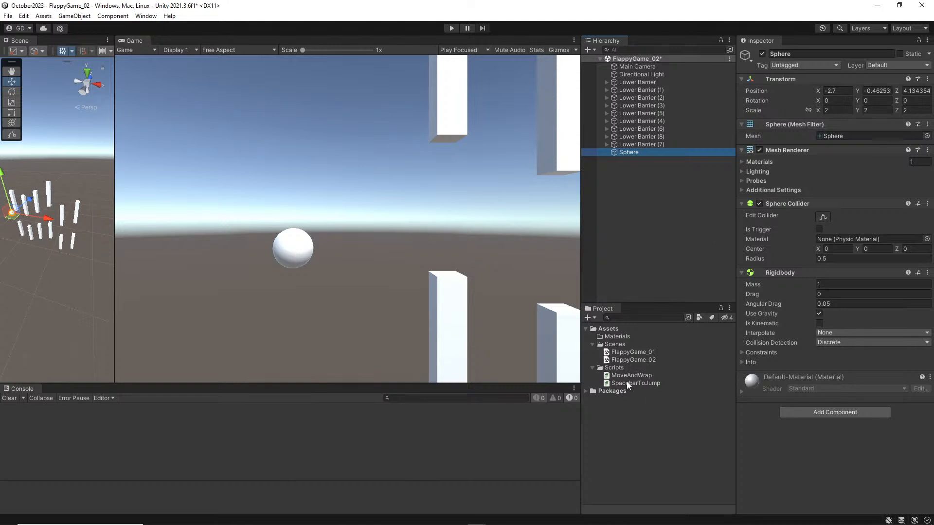
{"action": "left_click_drag", "start_coordinate": [626, 382], "coordinate": [857, 445]}
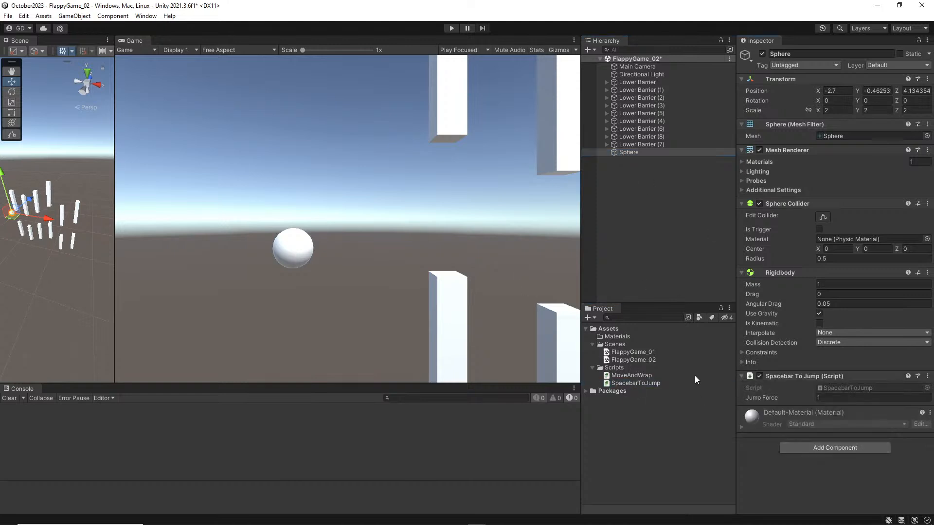
Set the Sphere's Jump Force to 50 and test the jump in Play mode.
{"action": "left_click", "coordinate": [852, 398]}
{"action": "key", "text": "BackSpace"}
{"action": "type", "text": "50"}
{"action": "left_click", "coordinate": [452, 28]}
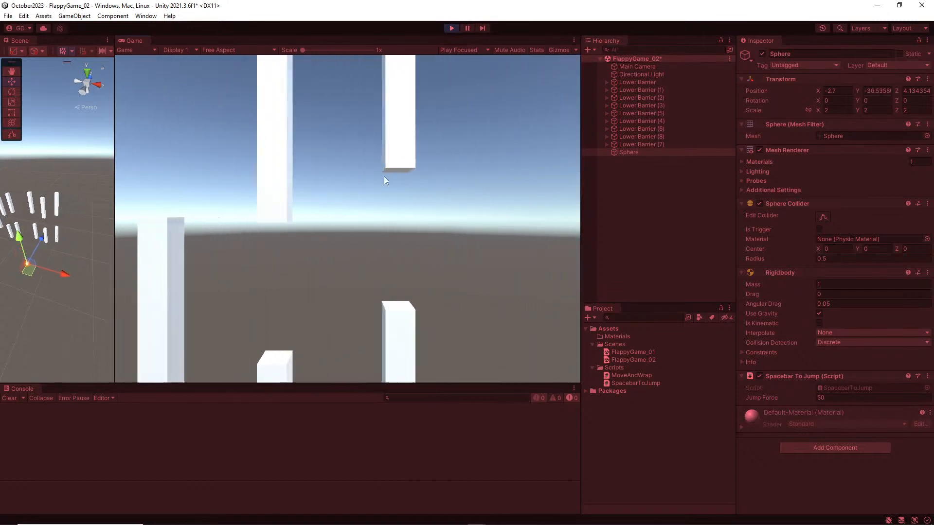
{"action": "left_click", "coordinate": [451, 27]}
Create an empty game object in the scene and name it Barriers.
{"action": "left_click", "coordinate": [641, 74]}
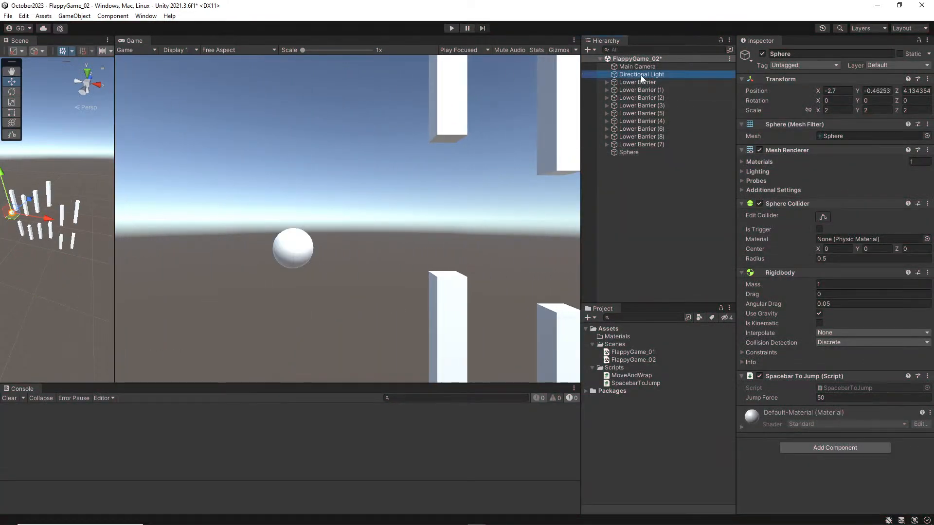
{"action": "left_click", "coordinate": [638, 66]}
{"action": "left_click", "coordinate": [74, 17]}
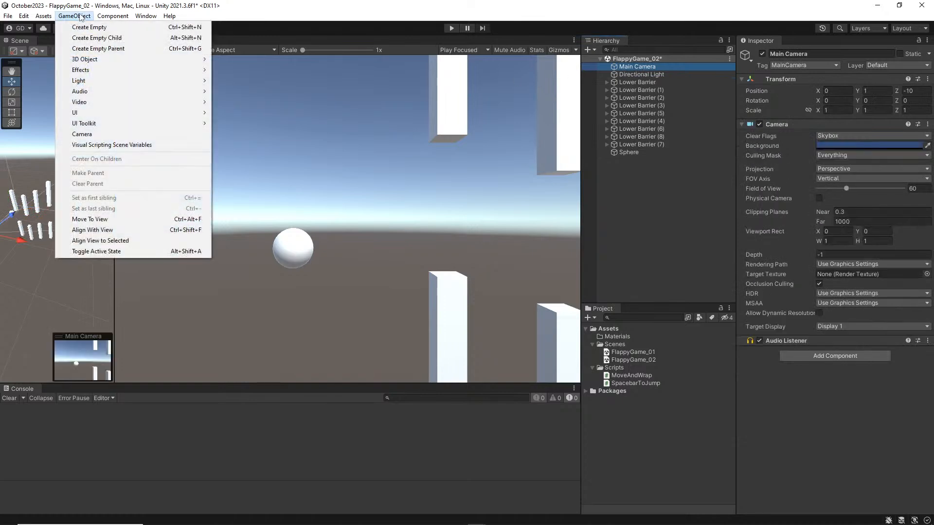
{"action": "left_click", "coordinate": [89, 27]}
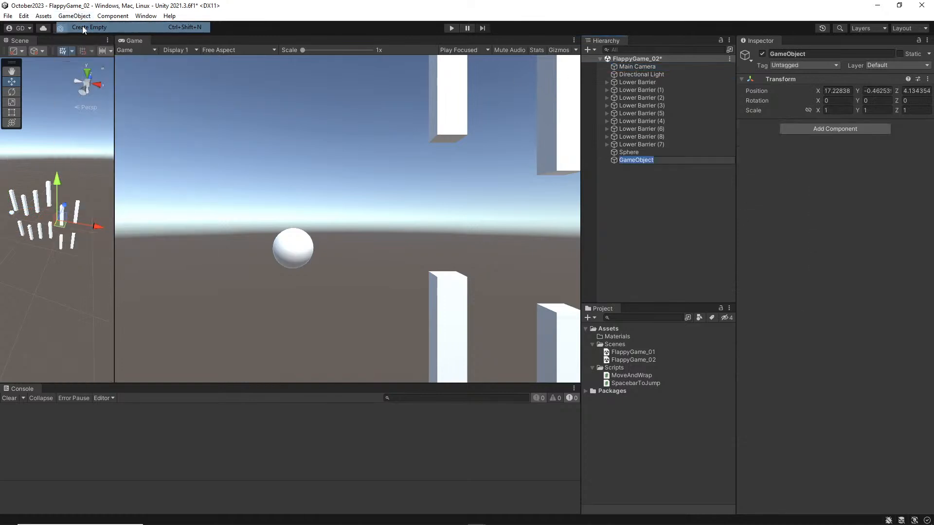
{"action": "left_click", "coordinate": [818, 53]}
{"action": "type", "text": "Barriers"}
{"action": "key", "text": "Return"}
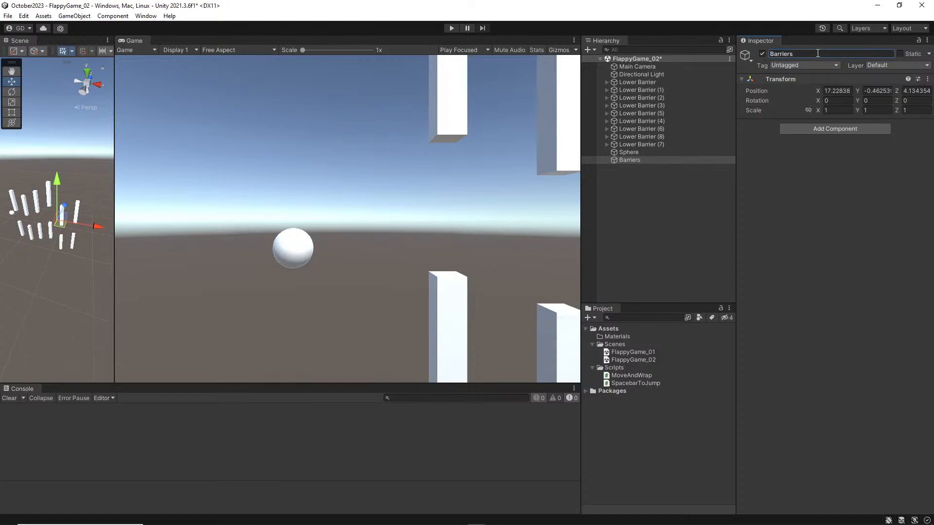
Set the Barriers object's position to 0, 0, 0.
{"action": "left_click", "coordinate": [841, 90]}
{"action": "type", "text": "0"}
{"action": "key", "text": "Tab"}
{"action": "type", "text": "0"}
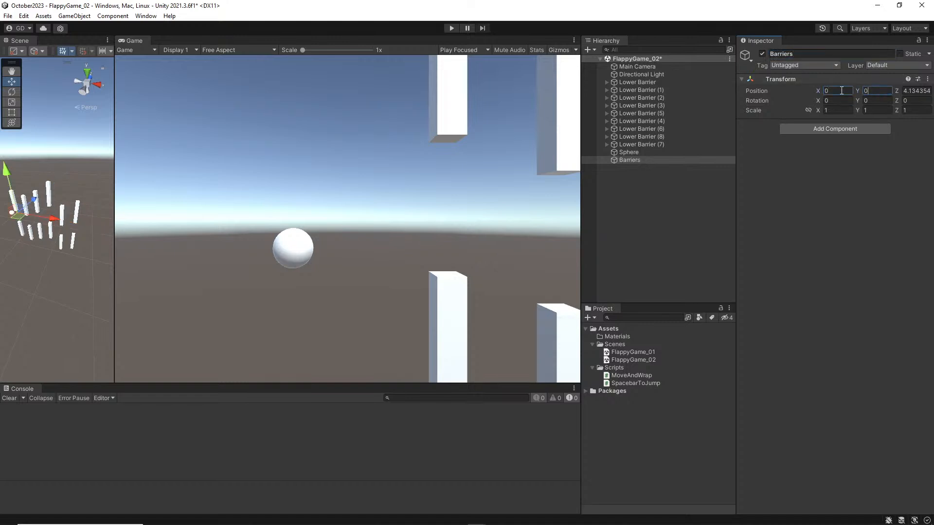
{"action": "key", "text": "Tab"}
{"action": "type", "text": "0"}
{"action": "key", "text": "Tab"}
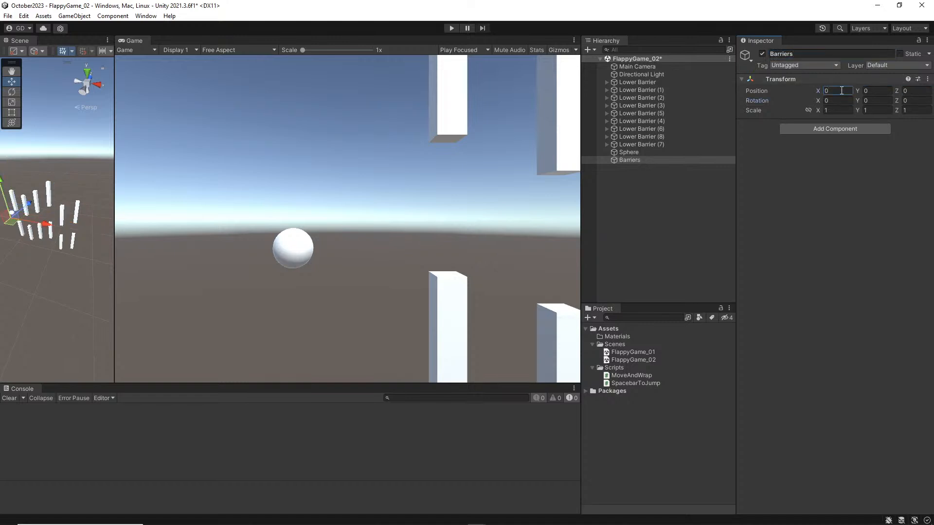
Make all nine Lower Barrier objects children of Barriers and collapse the group.
{"action": "left_click", "coordinate": [654, 81]}
{"action": "left_click", "coordinate": [632, 143], "text": "shift"}
{"action": "left_click_drag", "start_coordinate": [632, 144], "coordinate": [631, 160]}
{"action": "left_click", "coordinate": [626, 90]}
{"action": "left_click", "coordinate": [606, 90]}
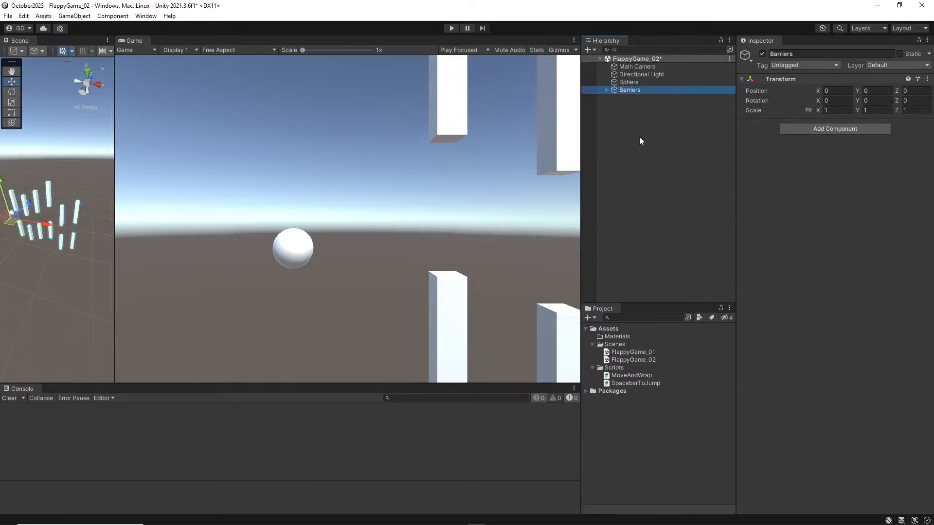
Deactivate the Barriers object to hide all the barriers.
{"action": "left_click", "coordinate": [639, 135]}
{"action": "left_click", "coordinate": [635, 91]}
{"action": "left_click", "coordinate": [763, 54]}
{"action": "left_click", "coordinate": [661, 107]}
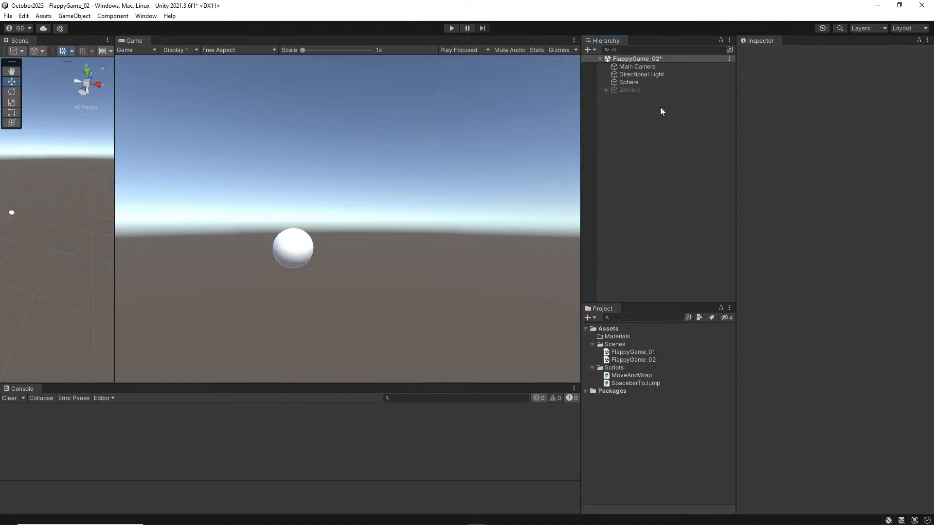
Add a 3D cube to the scene and set its position to 0, 0, 0.
{"action": "left_click", "coordinate": [74, 17]}
{"action": "mouse_move", "coordinate": [146, 59]}
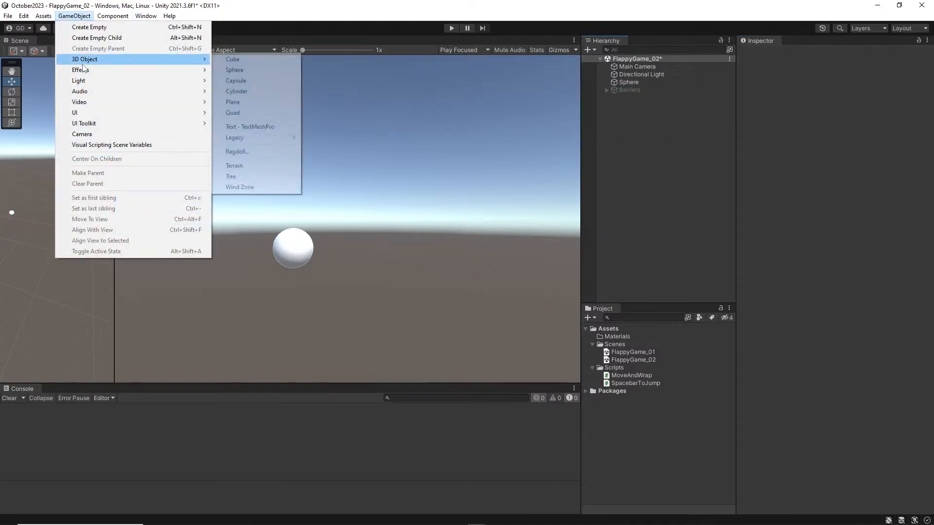
{"action": "left_click", "coordinate": [253, 59]}
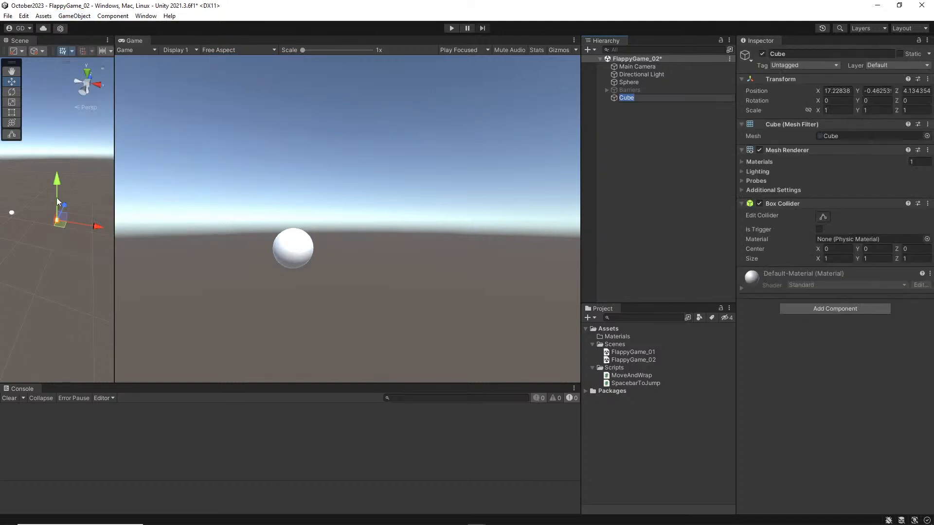
{"action": "left_click", "coordinate": [81, 226]}
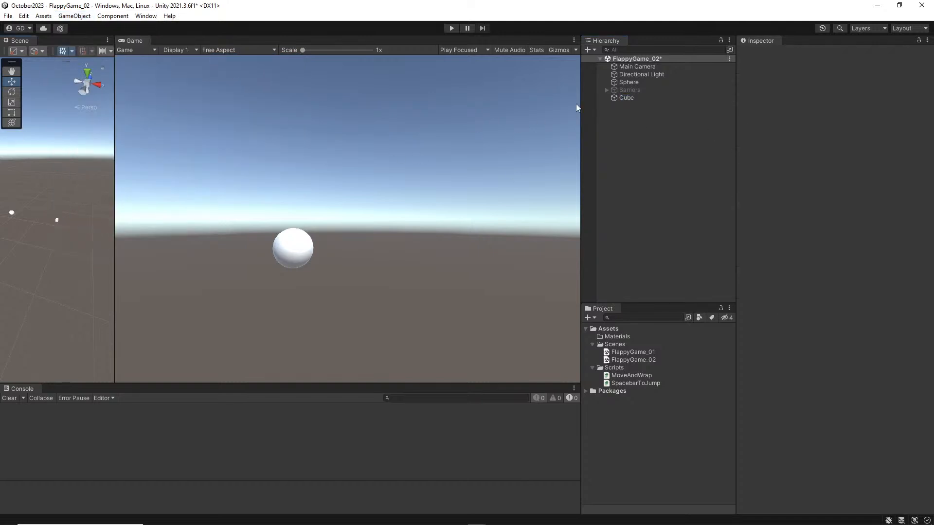
{"action": "left_click", "coordinate": [633, 98]}
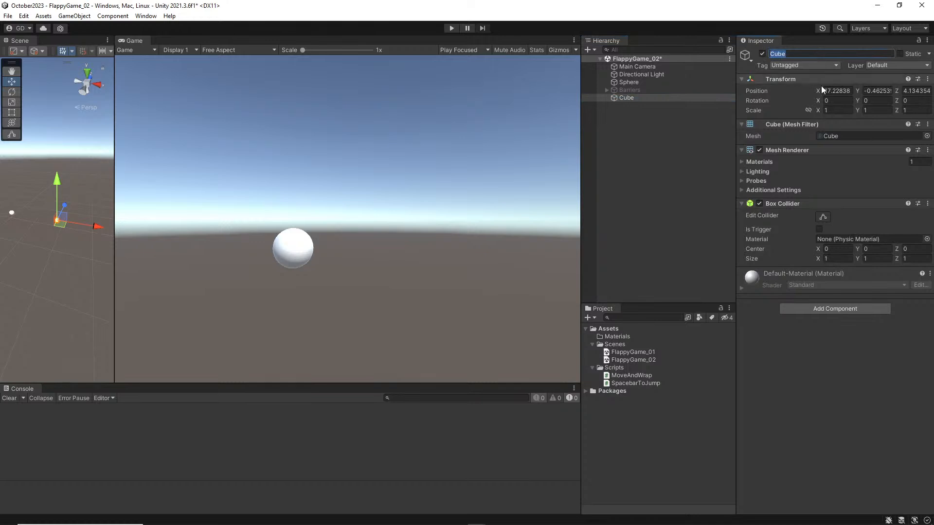
{"action": "left_click", "coordinate": [839, 90]}
{"action": "type", "text": "0"}
{"action": "key", "text": "Tab"}
{"action": "type", "text": "0"}
{"action": "key", "text": "Tab"}
{"action": "type", "text": "0"}
{"action": "key", "text": "Tab"}
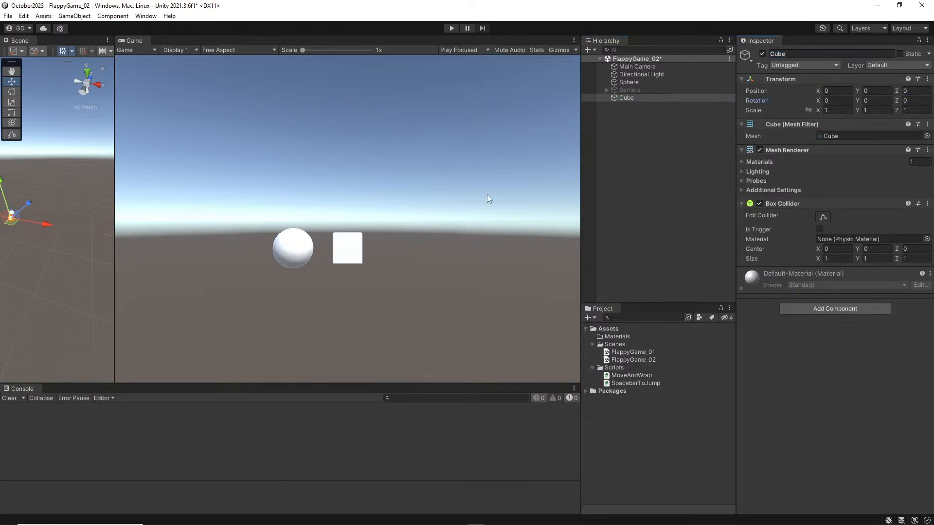
Widen the Scene view and lower the cube to about -1.55 on Y, below the sphere's height.
{"action": "key", "text": "f"}
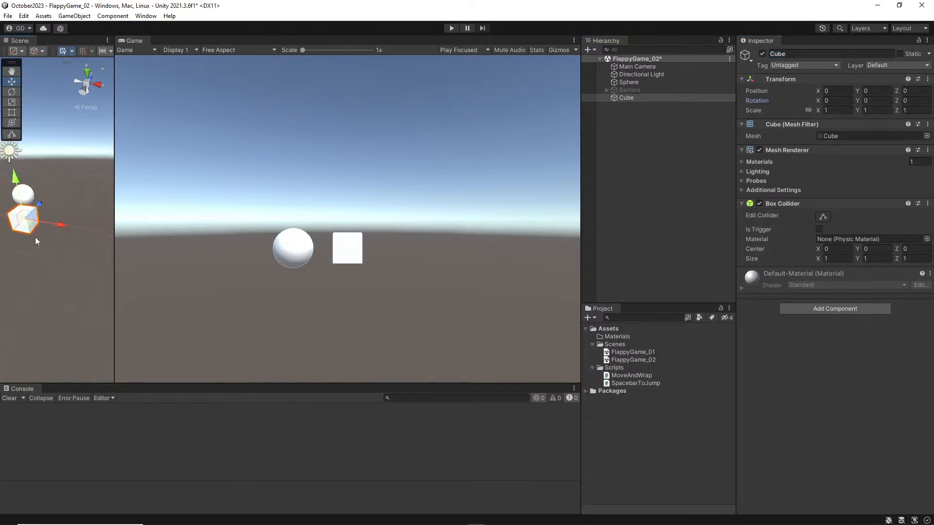
{"action": "left_click", "coordinate": [110, 170]}
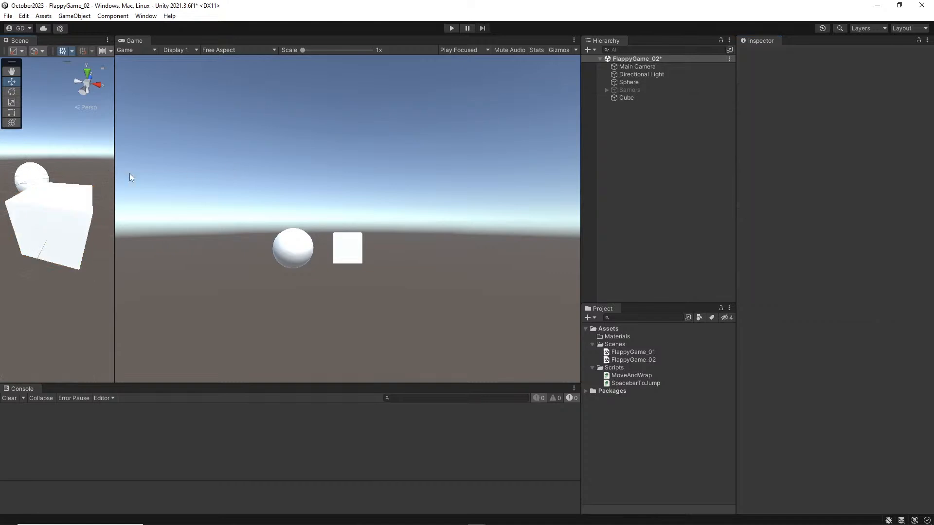
{"action": "left_click", "coordinate": [55, 223]}
{"action": "left_click_drag", "start_coordinate": [115, 198], "coordinate": [253, 200]}
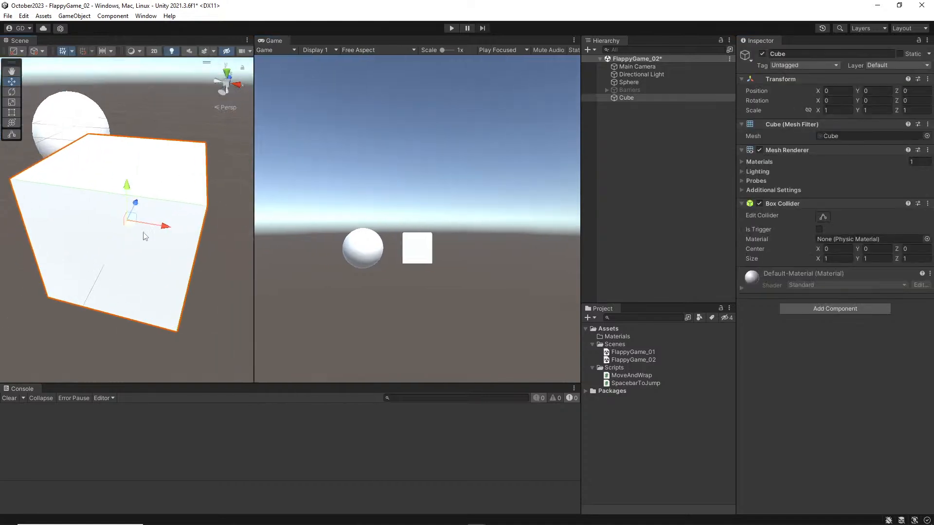
{"action": "scroll", "coordinate": [102, 254], "scroll_direction": "down", "scroll_amount": 4}
{"action": "left_click_drag", "start_coordinate": [102, 255], "coordinate": [125, 249], "text": "alt"}
{"action": "key", "text": "e"}
{"action": "key", "text": "r"}
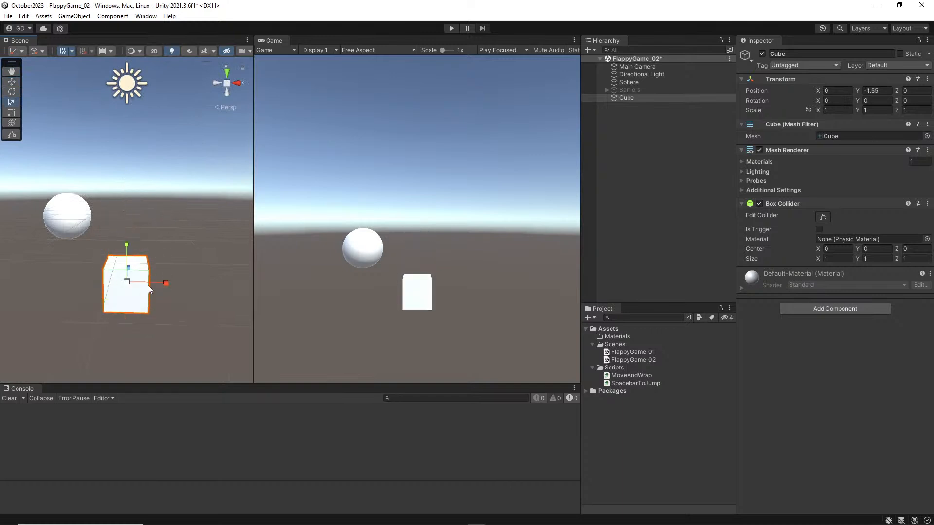
Stretch the cube along X to a scale of about 14.
{"action": "left_click_drag", "start_coordinate": [150, 284], "coordinate": [443, 278]}
{"action": "left_click", "coordinate": [125, 289]}
{"action": "left_click_drag", "start_coordinate": [161, 282], "coordinate": [663, 271]}
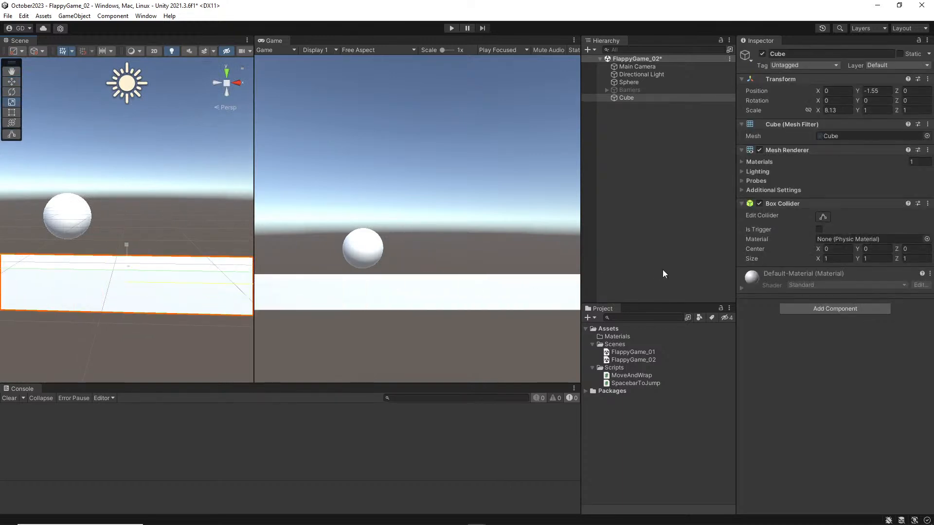
{"action": "left_click_drag", "start_coordinate": [248, 214], "coordinate": [81, 340], "text": "alt"}
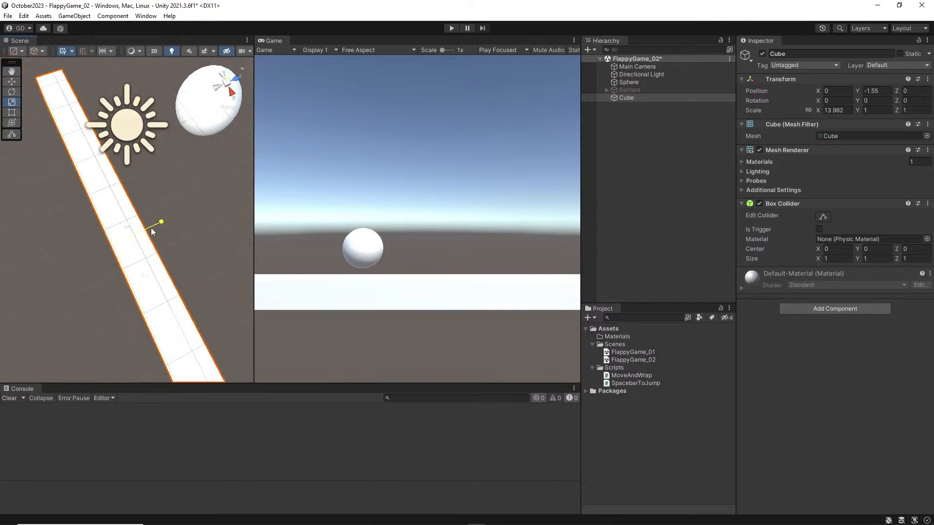
Scale the floor cube to about 9.65 along Z and thin it to about 0.29 along Y.
{"action": "left_click_drag", "start_coordinate": [152, 223], "coordinate": [480, 160]}
{"action": "left_click_drag", "start_coordinate": [204, 146], "coordinate": [158, 234], "text": "alt"}
{"action": "left_click_drag", "start_coordinate": [126, 207], "coordinate": [129, 248]}
Lower the floor cube to about -2.44 on Y so that it sits beneath the sphere, and deselect it.
{"action": "key", "text": "w"}
{"action": "left_click", "coordinate": [168, 208]}
{"action": "left_click", "coordinate": [156, 242]}
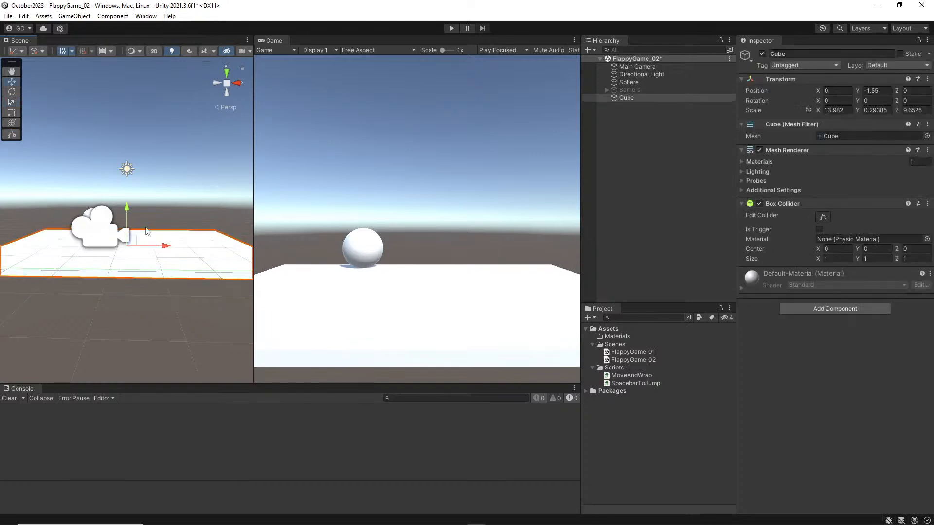
{"action": "left_click_drag", "start_coordinate": [126, 210], "coordinate": [126, 233]}
{"action": "key", "text": "r"}
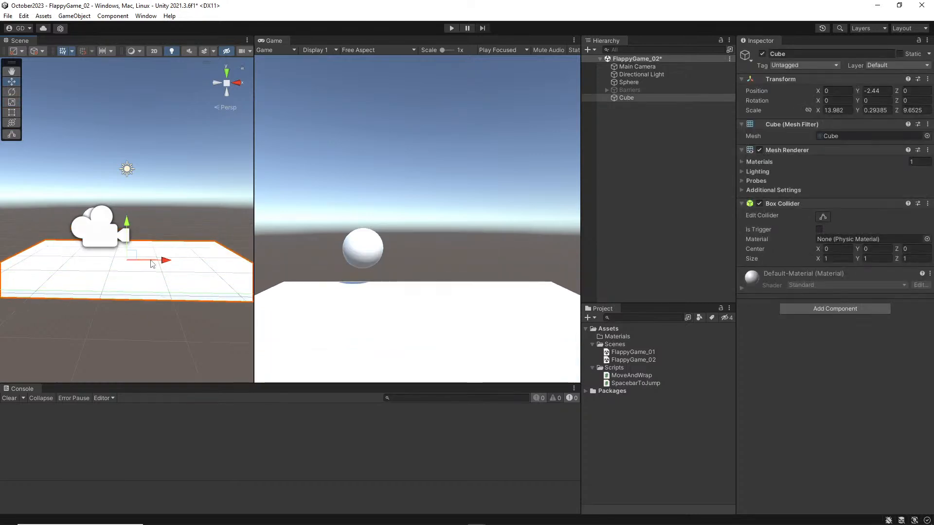
{"action": "left_click", "coordinate": [194, 189]}
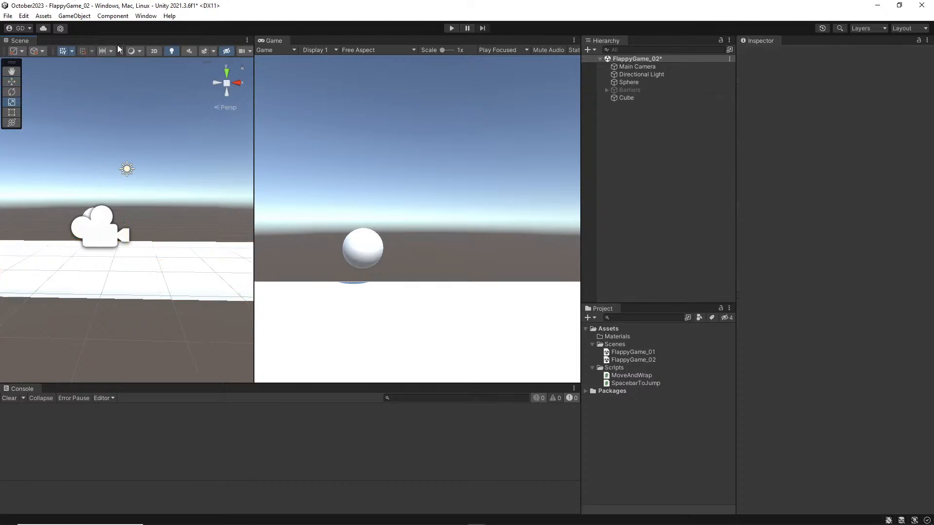
{"action": "left_click", "coordinate": [77, 16]}
{"action": "mouse_move", "coordinate": [99, 61]}
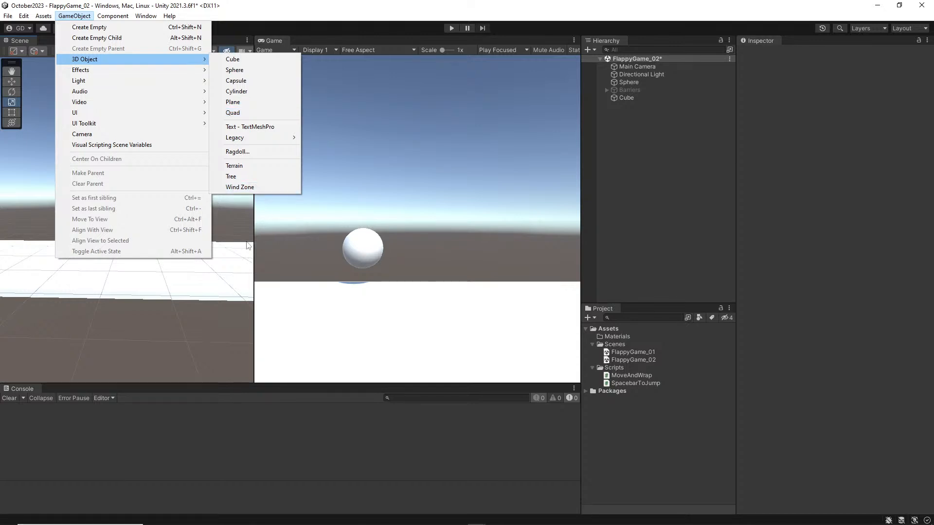
{"action": "key", "text": "Escape"}
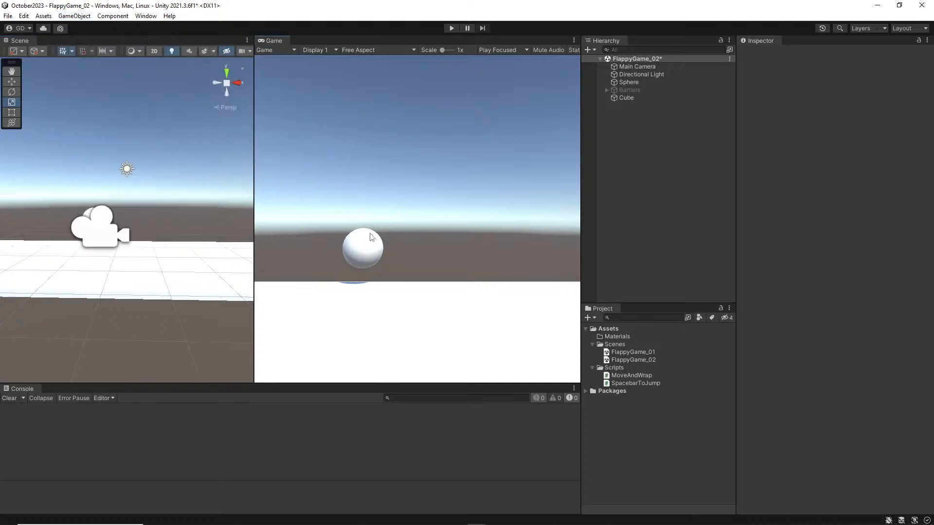
Select the sphere and collapse its Transform, Mesh Filter, Mesh Renderer, Sphere Collider and Rigidbody components, leaving Spacebar To Jump expanded.
{"action": "left_click", "coordinate": [177, 277]}
{"action": "left_click_drag", "start_coordinate": [177, 278], "coordinate": [122, 307], "text": "alt"}
{"action": "left_click", "coordinate": [122, 307]}
{"action": "left_click", "coordinate": [122, 202]}
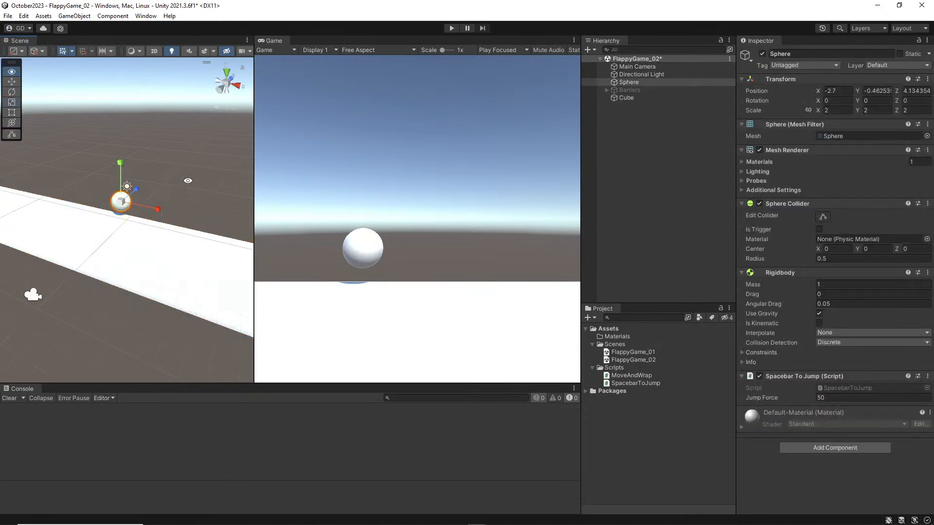
{"action": "left_click_drag", "start_coordinate": [187, 180], "coordinate": [206, 160], "text": "alt"}
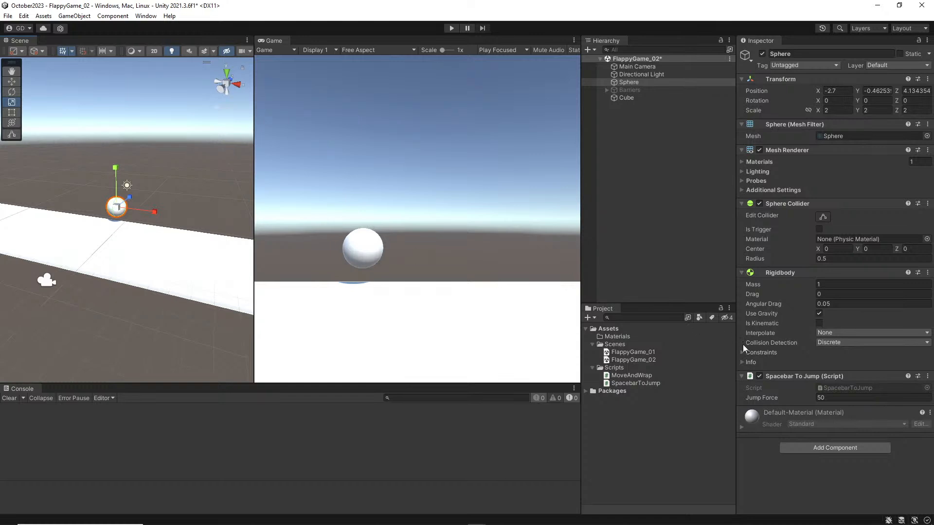
{"action": "left_click", "coordinate": [741, 150]}
{"action": "left_click", "coordinate": [741, 126]}
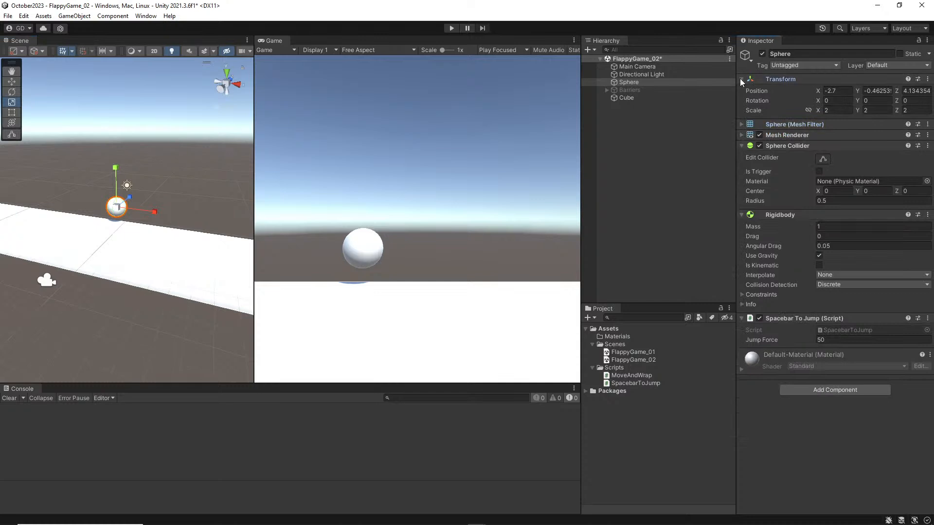
{"action": "left_click", "coordinate": [740, 79]}
{"action": "left_click", "coordinate": [449, 215]}
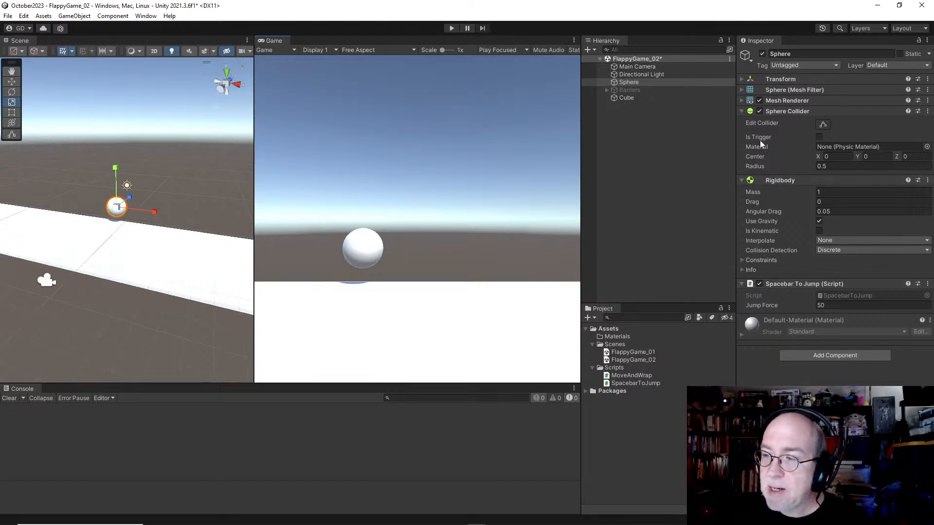
{"action": "left_click", "coordinate": [740, 112]}
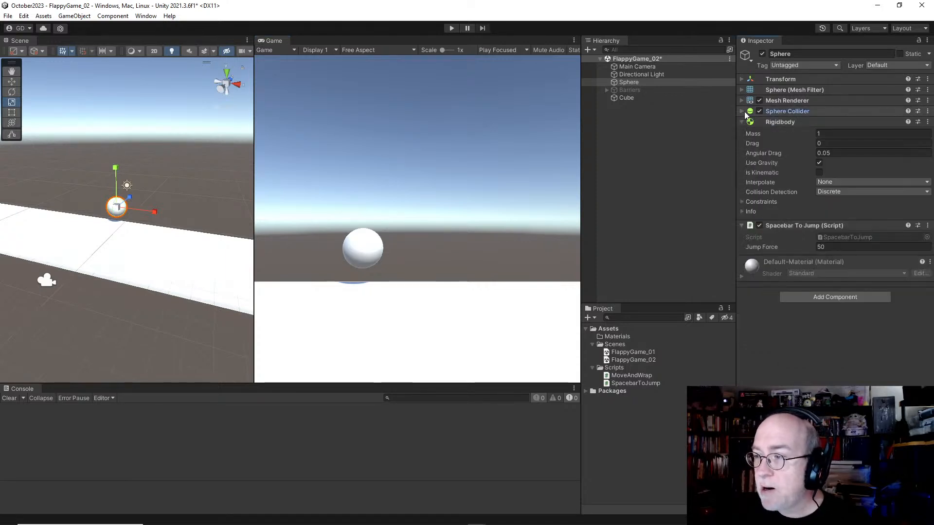
{"action": "left_click", "coordinate": [742, 123]}
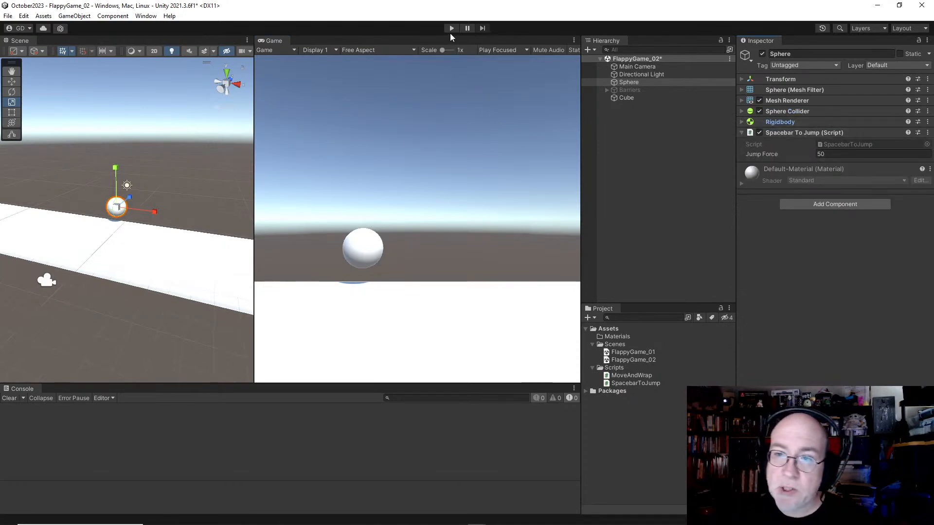
Select the floor cube and start play mode to test the sphere landing on it.
{"action": "left_click", "coordinate": [163, 259]}
{"action": "left_click", "coordinate": [644, 97]}
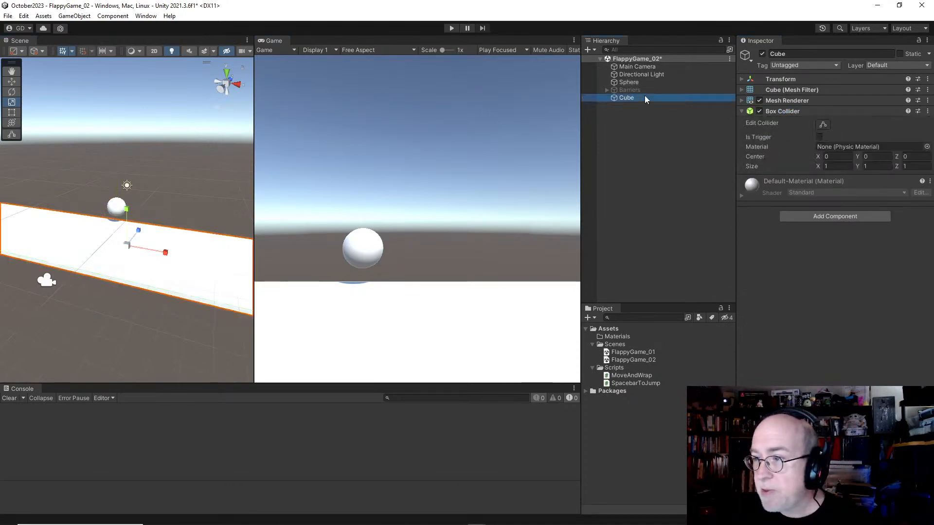
{"action": "left_click", "coordinate": [447, 29]}
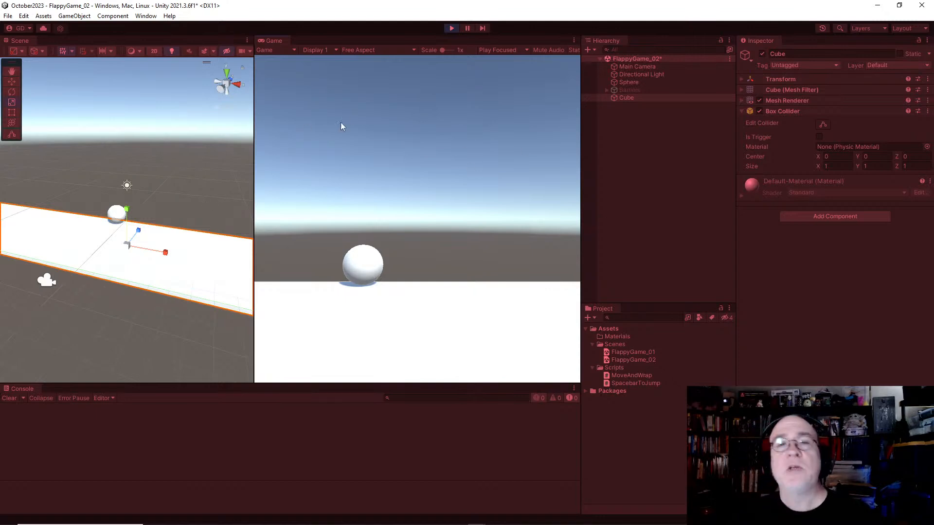
Activate the Barriers object briefly during play and deactivate it again.
{"action": "left_click", "coordinate": [657, 89]}
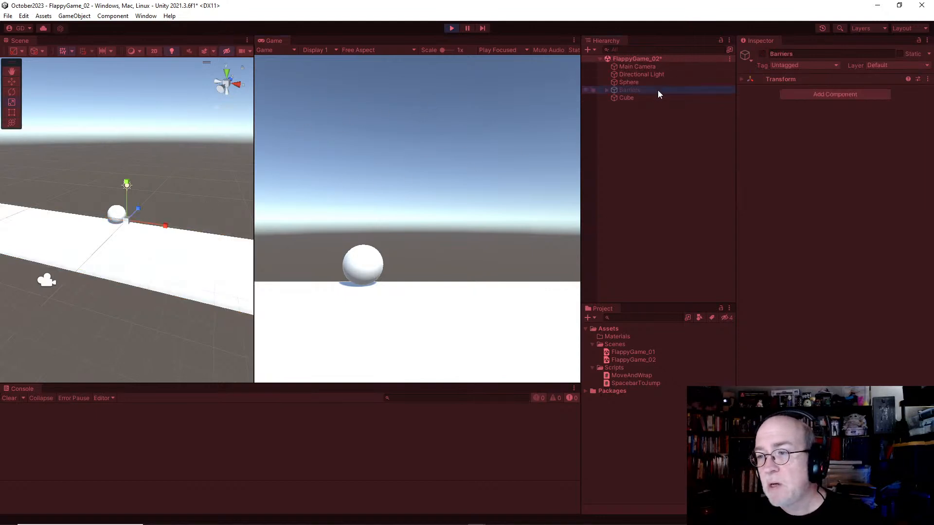
{"action": "left_click", "coordinate": [762, 54]}
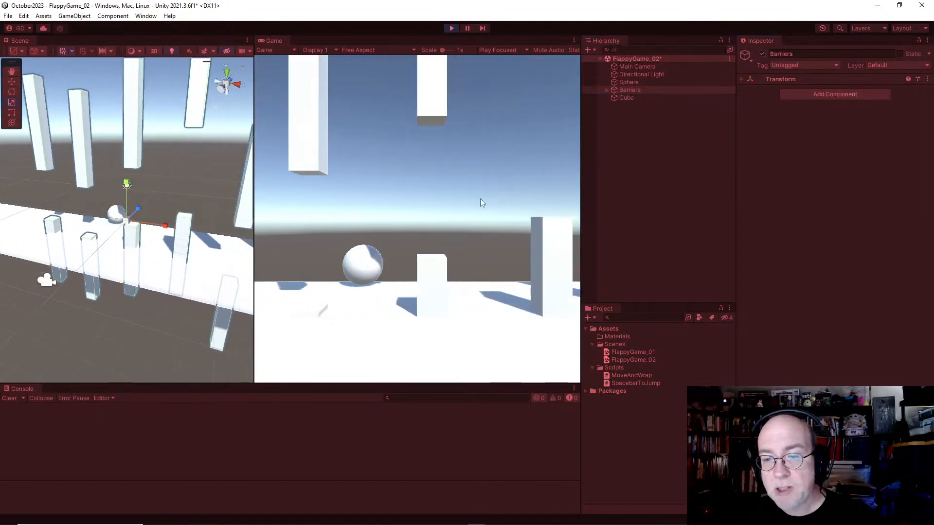
{"action": "left_click", "coordinate": [762, 54]}
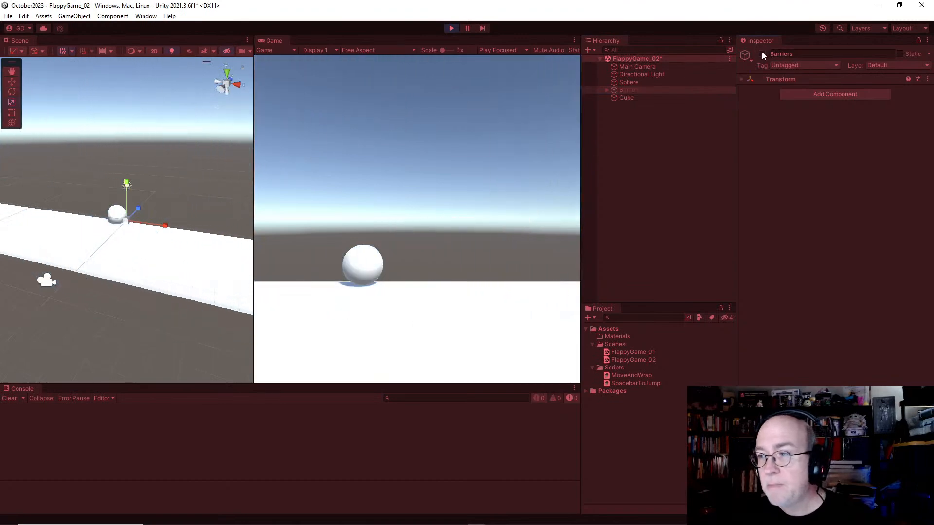
Set the sphere's Jump Force to 500 during play and test the jump repeatedly in the Game view.
{"action": "left_click", "coordinate": [628, 98]}
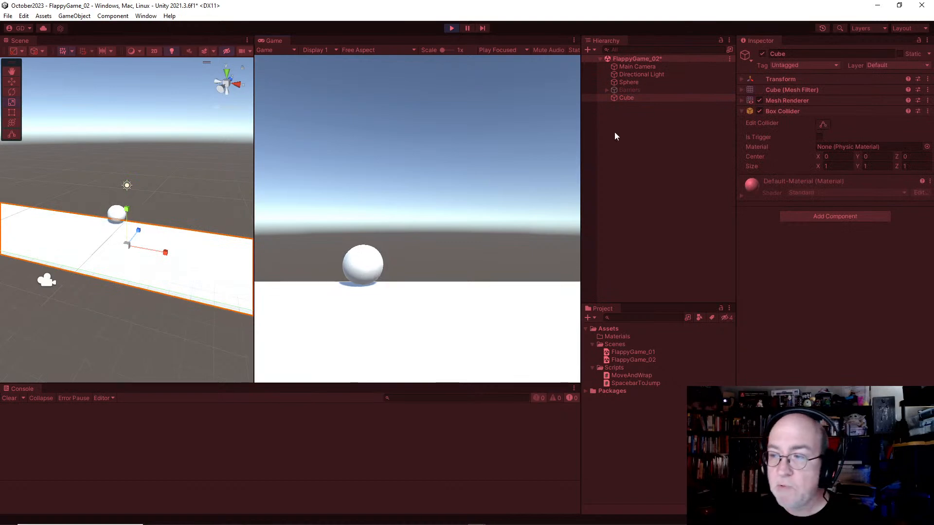
{"action": "left_click", "coordinate": [643, 83]}
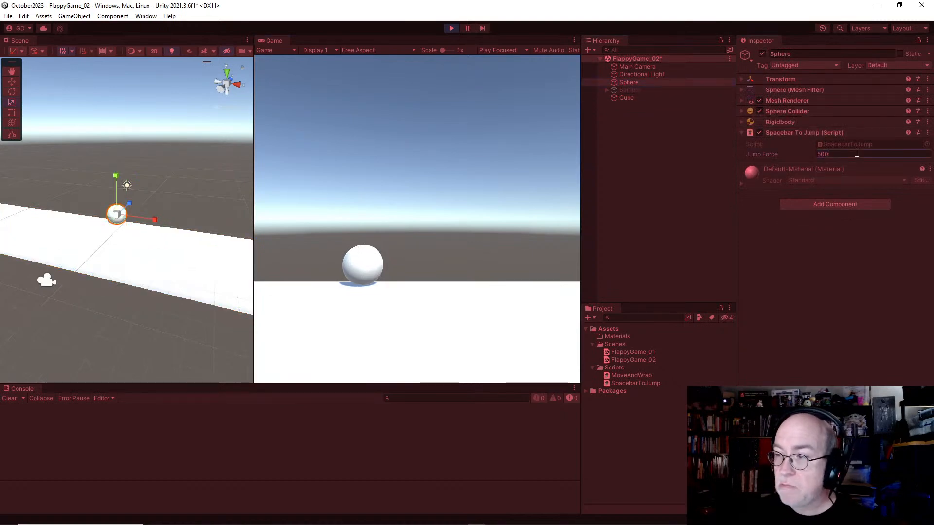
{"action": "left_click", "coordinate": [420, 228]}
{"action": "key", "text": "space"}
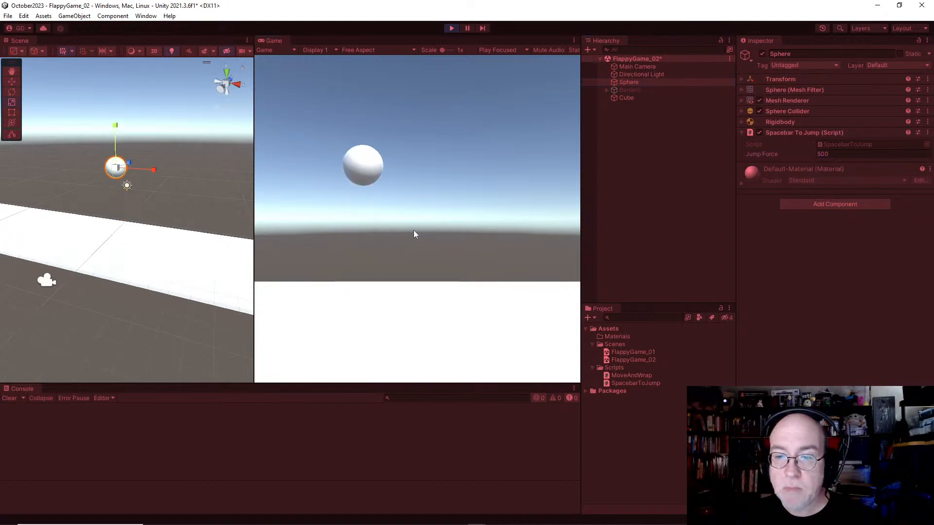
{"action": "key", "text": "space"}
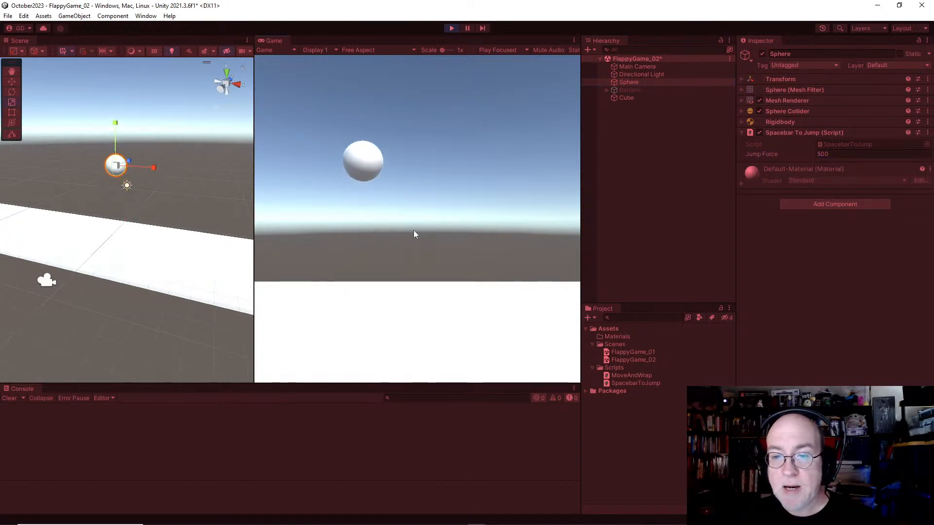
{"action": "key", "text": "space"}
{"action": "key", "text": "space"}
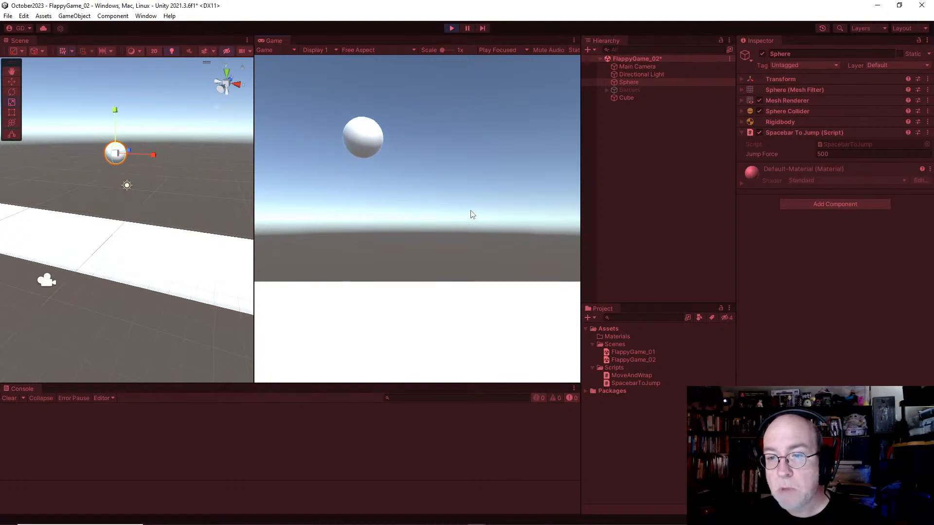
{"action": "key", "text": "space"}
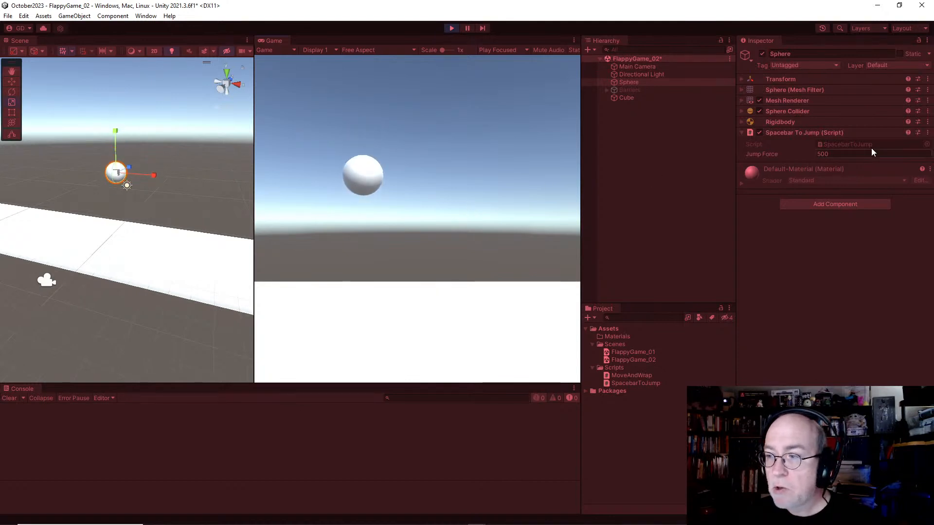
{"action": "key", "text": "space"}
Set the sphere's Jump Force to 250 and test single and repeated jumps in the Game view.
{"action": "left_click", "coordinate": [872, 153]}
{"action": "type", "text": "250"}
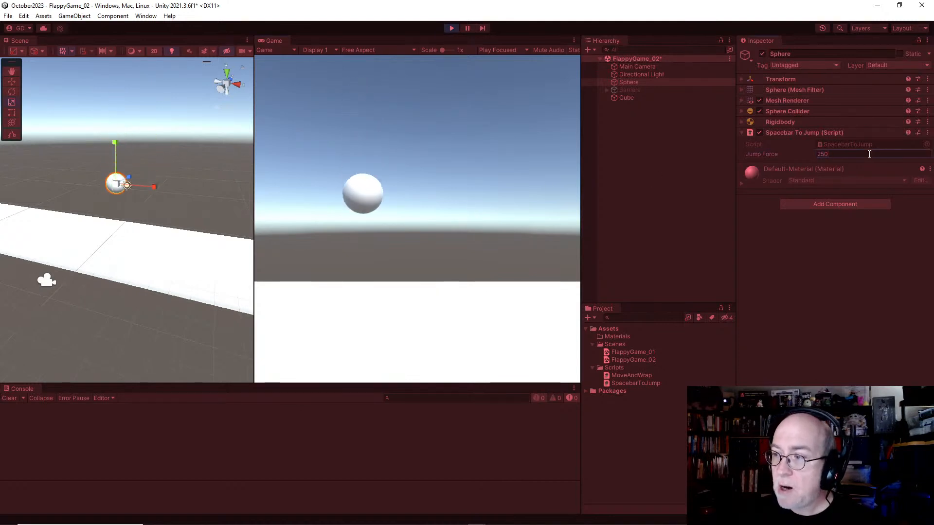
{"action": "left_click", "coordinate": [423, 206]}
{"action": "key", "text": "space"}
{"action": "key", "text": "space"}
{"action": "key", "text": "space"}
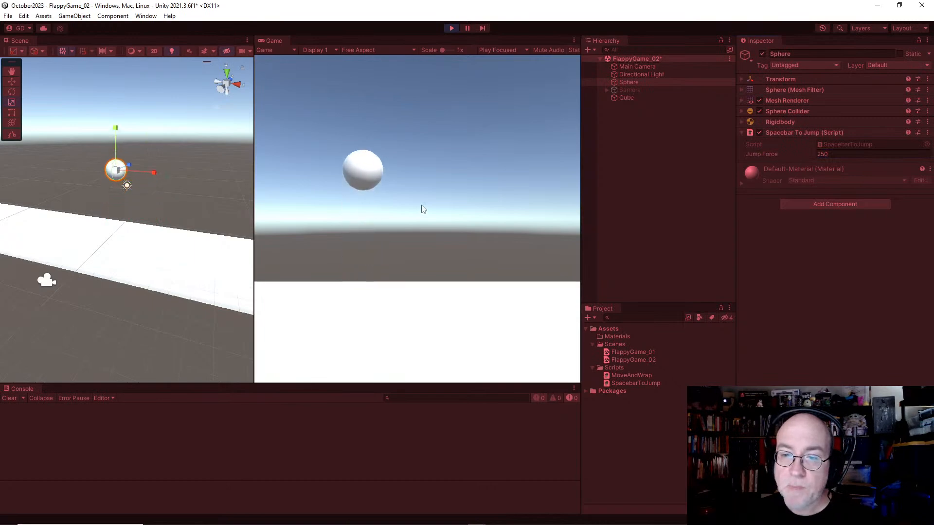
{"action": "key", "text": "space"}
{"action": "key", "text": "space"}
{"action": "key", "text": "space"}
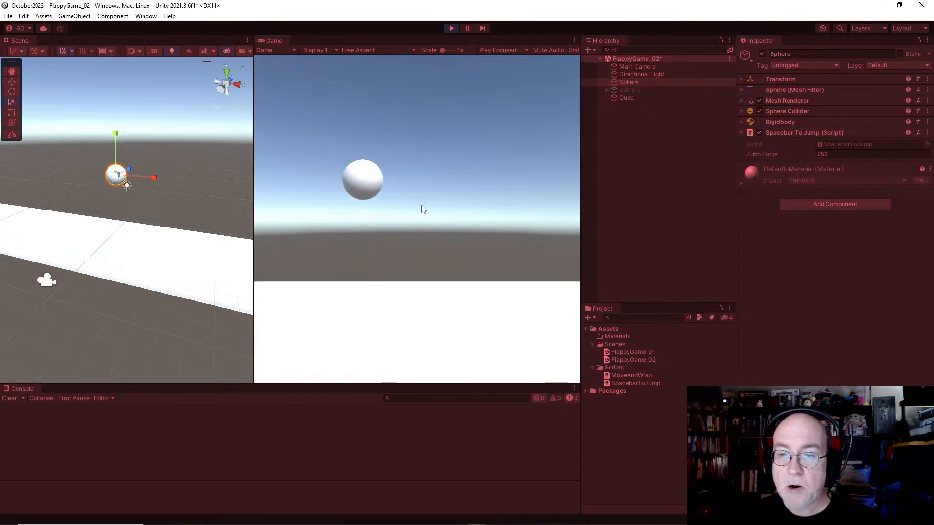
{"action": "key", "text": "space"}
{"action": "key", "text": "space"}
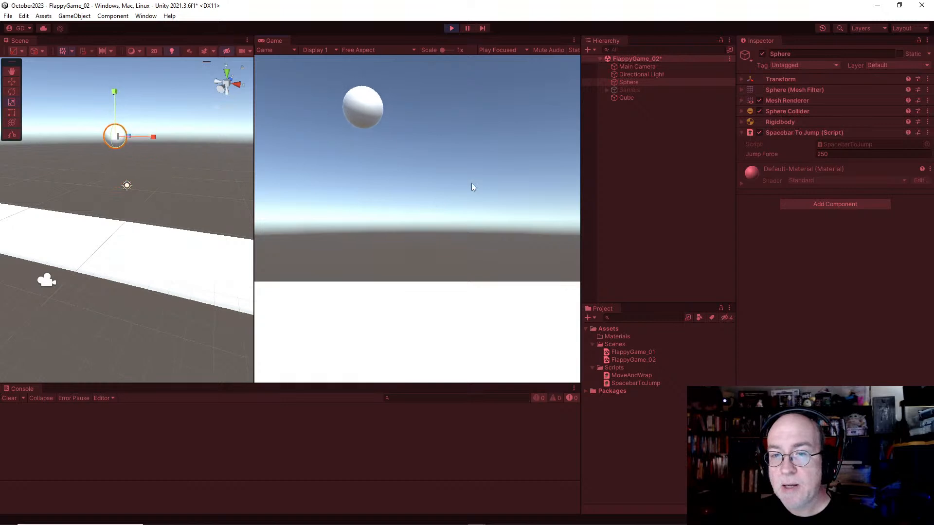
{"action": "key", "text": "space"}
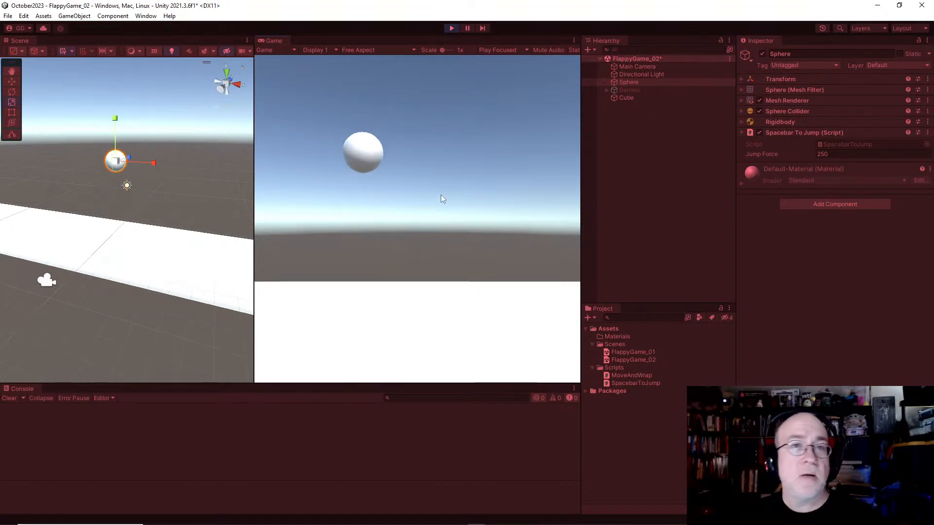
{"action": "key", "text": "space"}
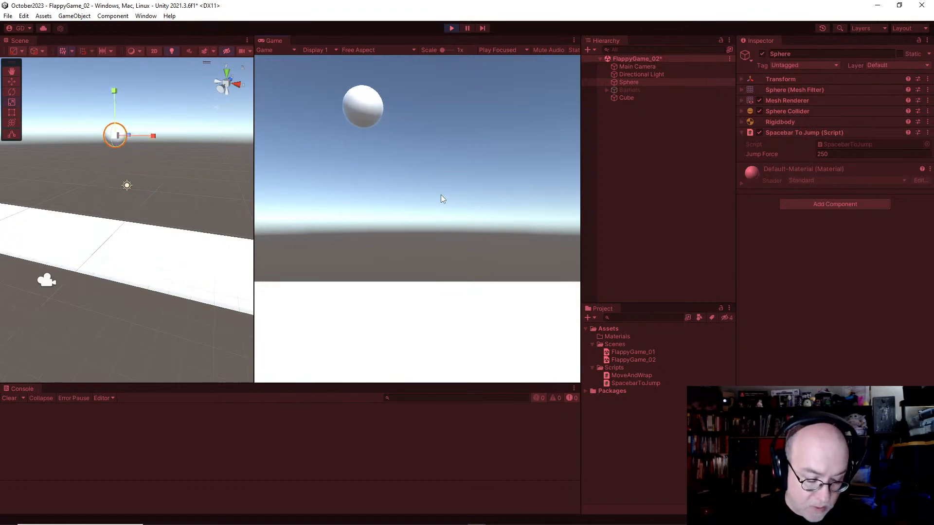
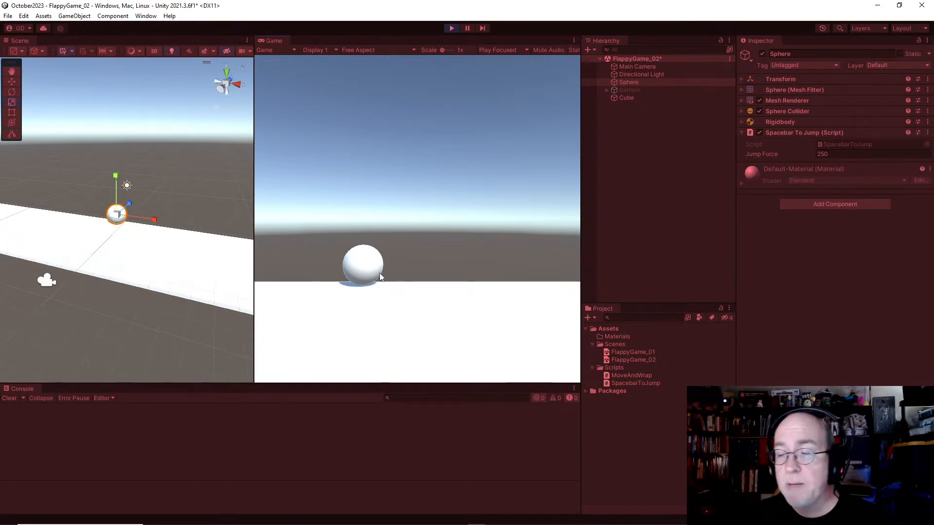
{"action": "key", "text": "space"}
{"action": "key", "text": "space"}
Set the sphere's Jump Force back to 500 and make the sphere jump in the Game view.
{"action": "left_click", "coordinate": [846, 153]}
{"action": "type", "text": "500"}
{"action": "left_click", "coordinate": [481, 192]}
{"action": "key", "text": "space"}
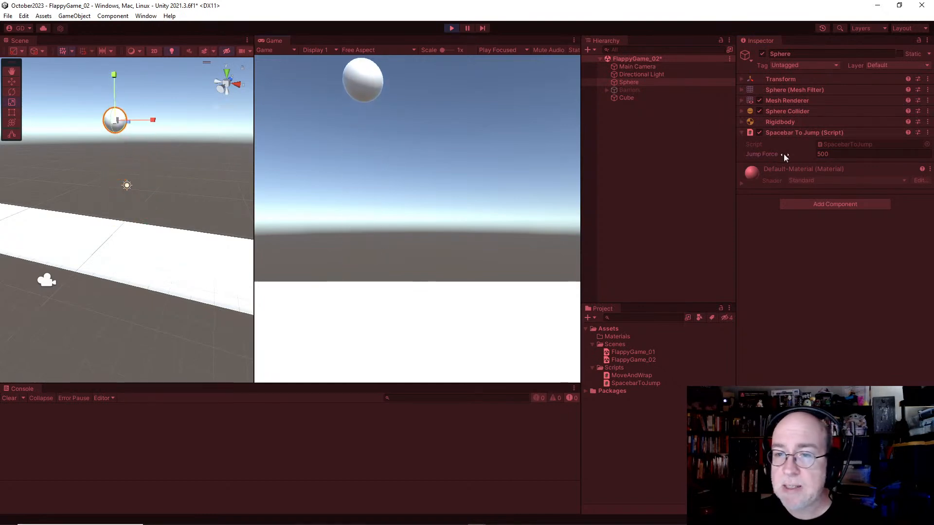
{"action": "key", "text": "space"}
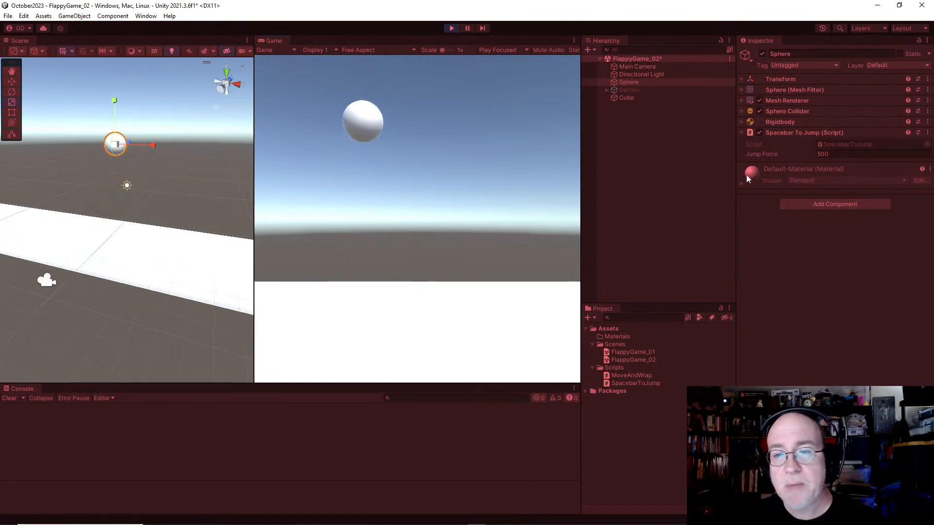
Set the sphere's Jump Force to 300 and test the jump.
{"action": "type", "text": "3"}
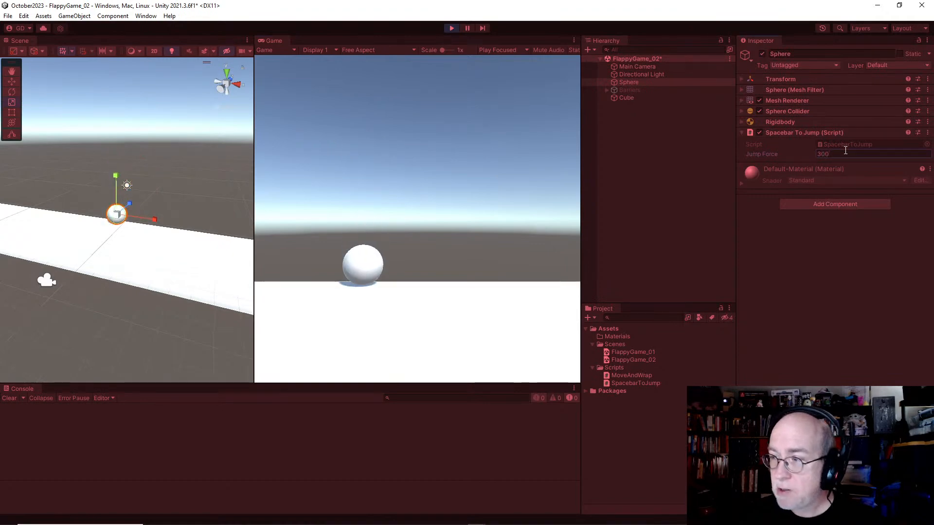
{"action": "key", "text": "space"}
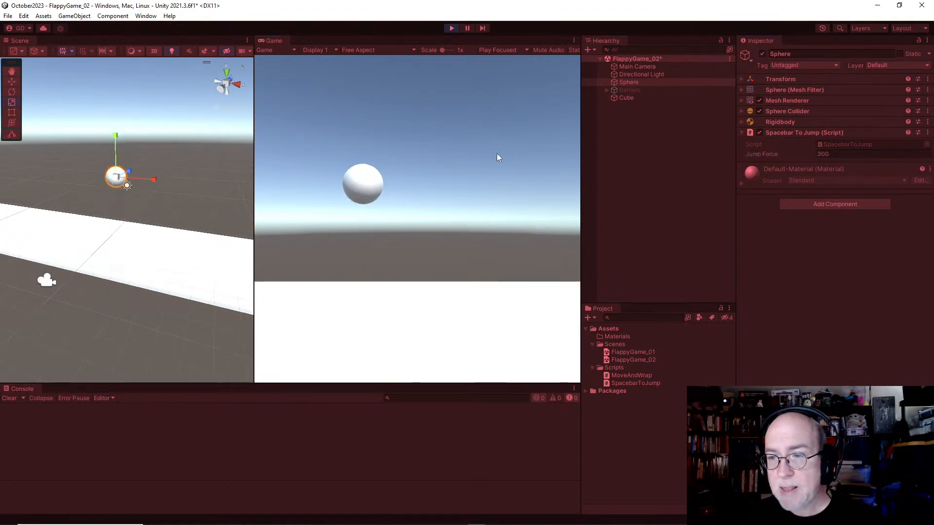
Activate the Barriers object during play and make the sphere jump among the moving barriers.
{"action": "left_click", "coordinate": [641, 89]}
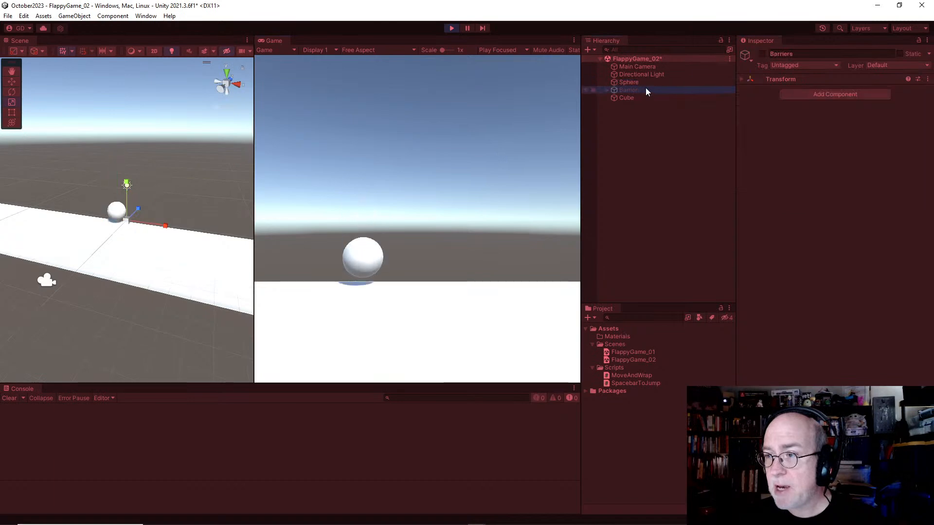
{"action": "left_click", "coordinate": [761, 53]}
{"action": "key", "text": "space"}
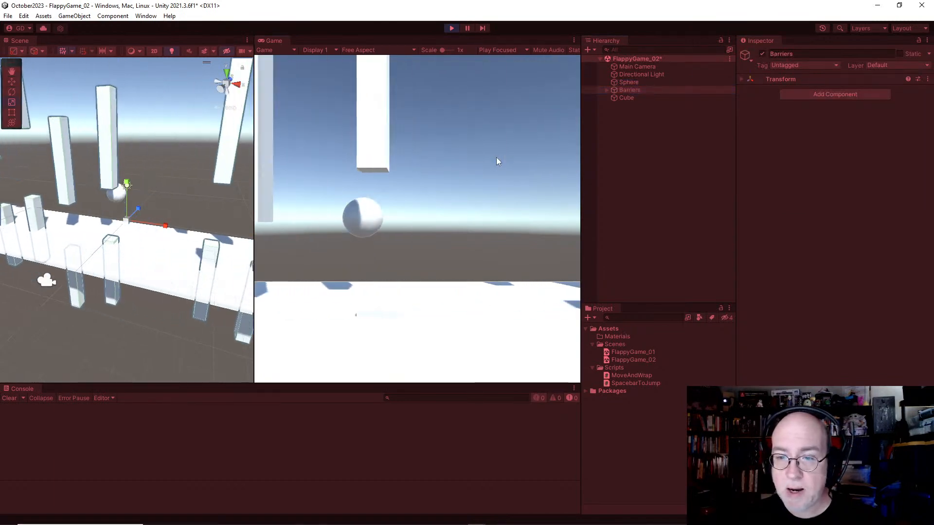
Keep the sphere jumping repeatedly between the moving barriers to test the game's playability.
{"action": "key", "text": "space"}
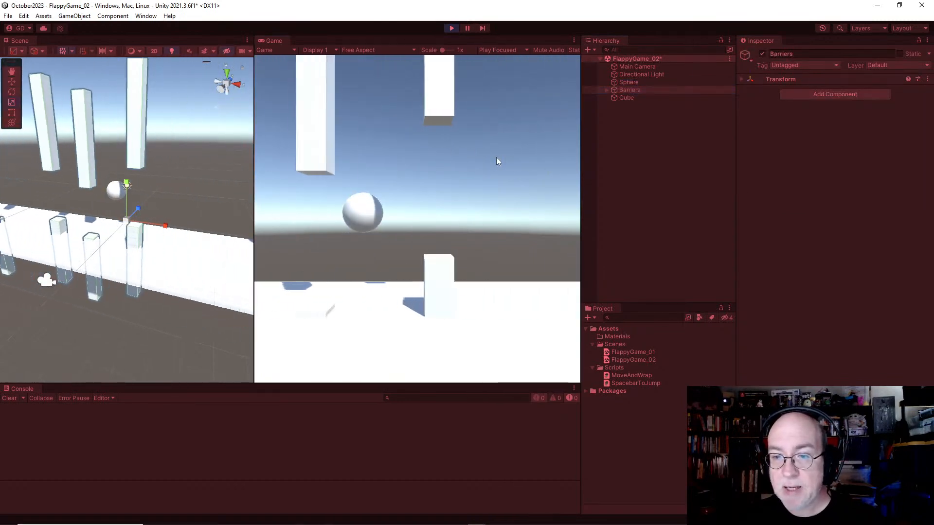
{"action": "key", "text": "space"}
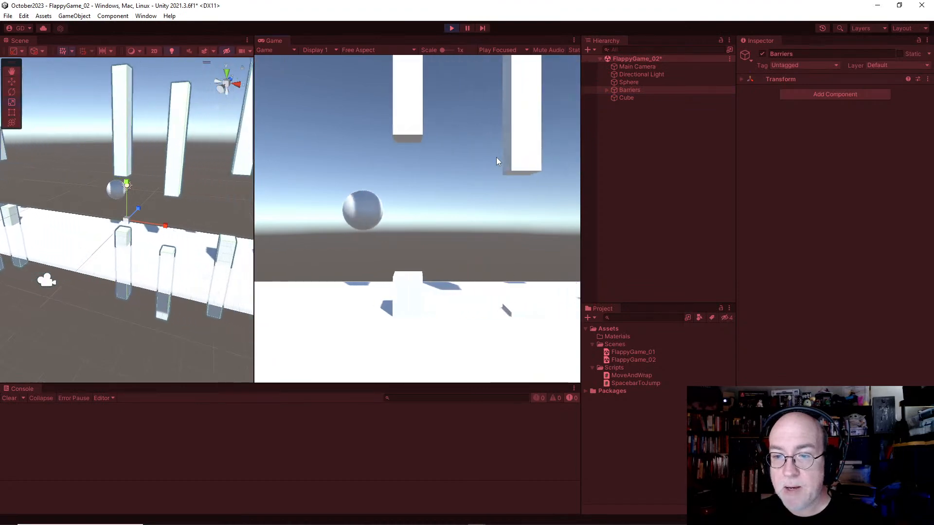
{"action": "key", "text": "space"}
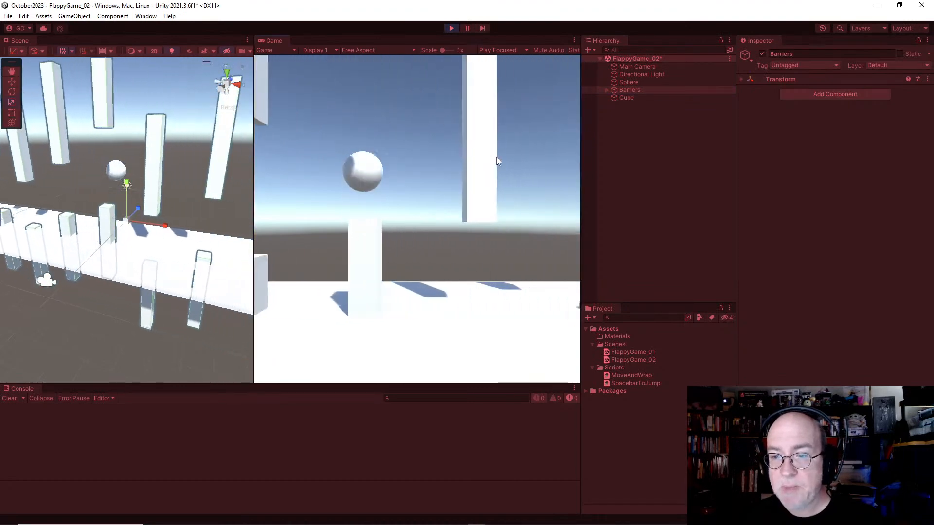
{"action": "key", "text": "space"}
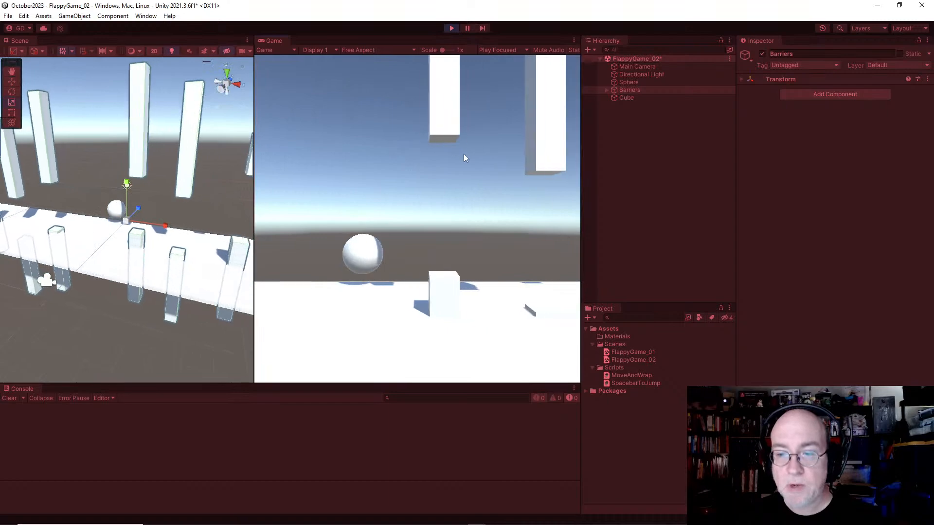
{"action": "key", "text": "space"}
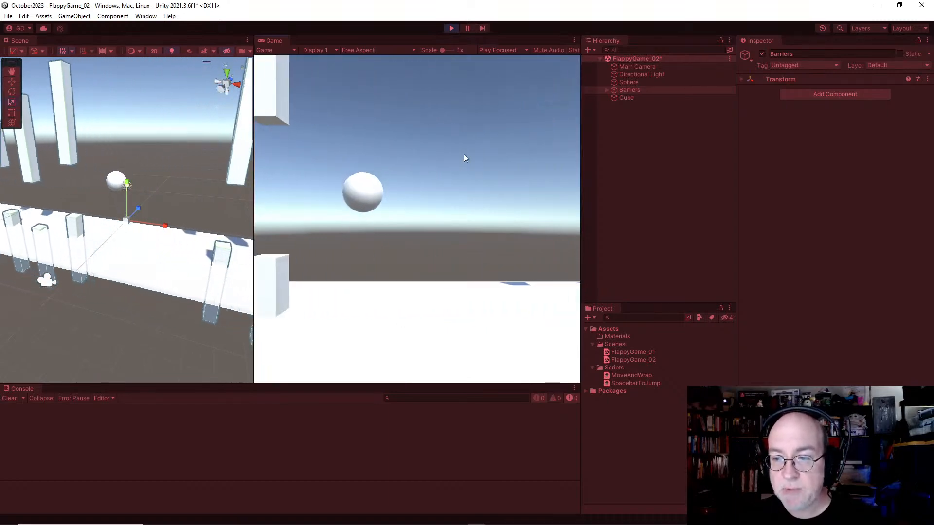
{"action": "key", "text": "space"}
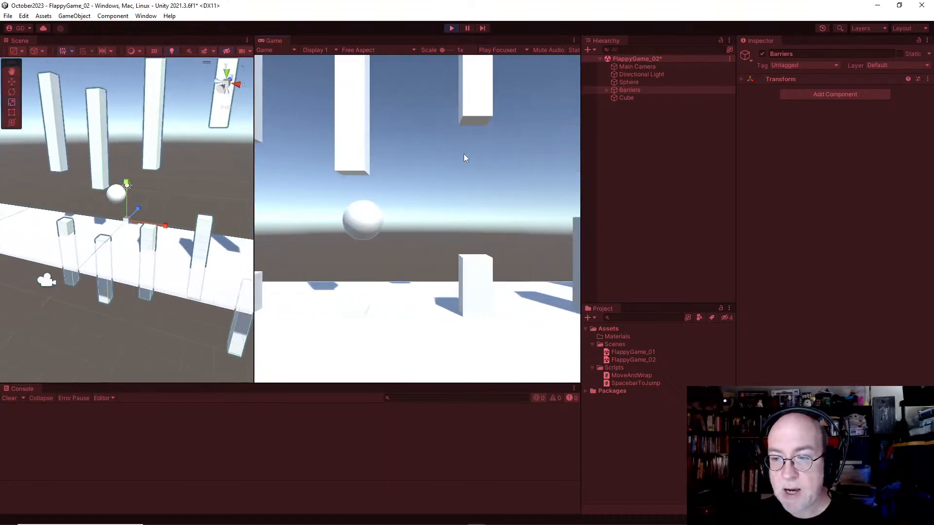
{"action": "key", "text": "space"}
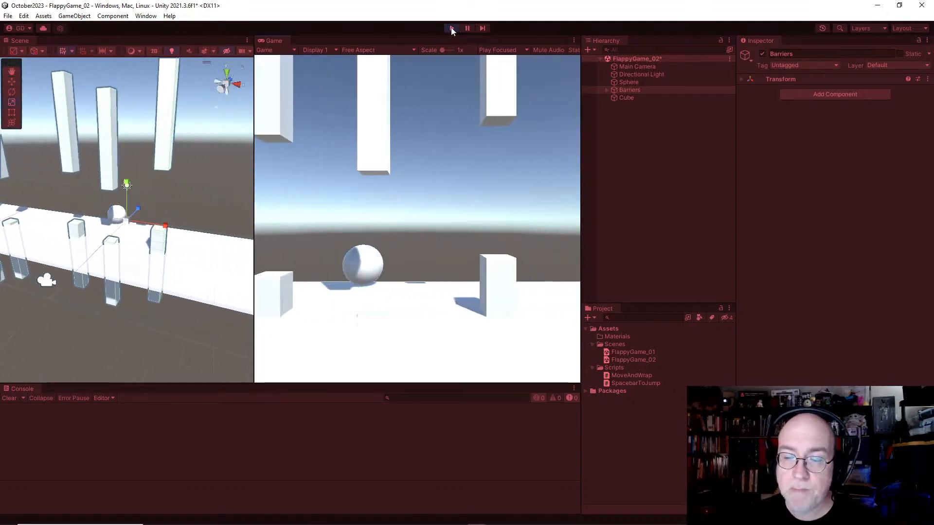
Stop play mode and open the sphere's Jump Force for editing.
{"action": "left_click", "coordinate": [642, 82]}
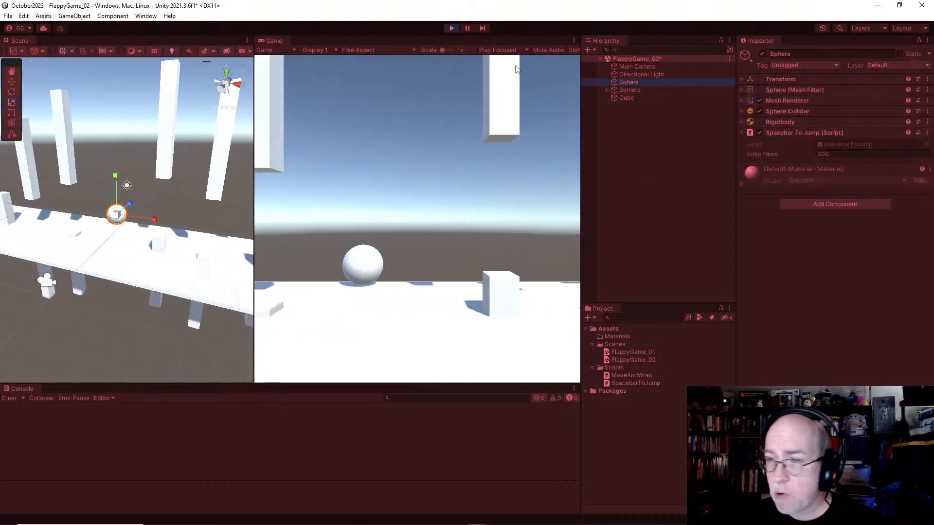
{"action": "key", "text": "ctrl+p"}
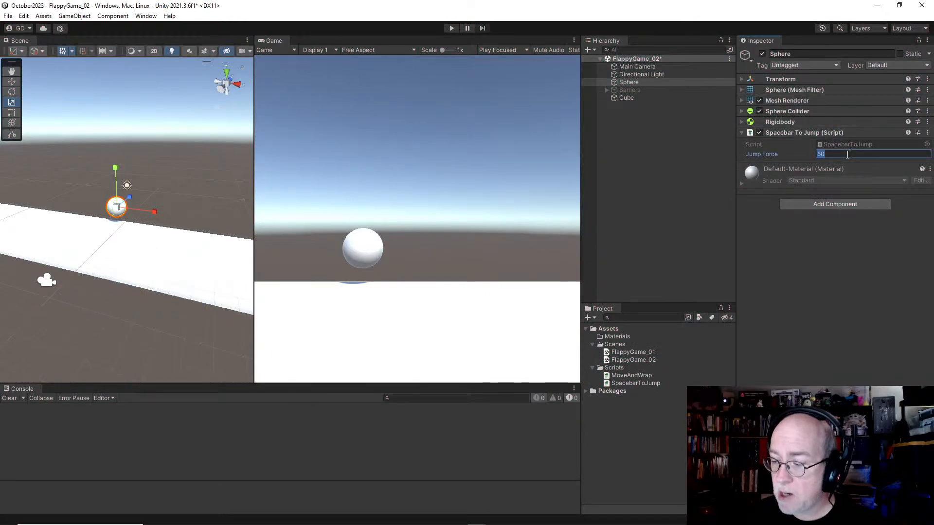
{"action": "left_click", "coordinate": [149, 116]}
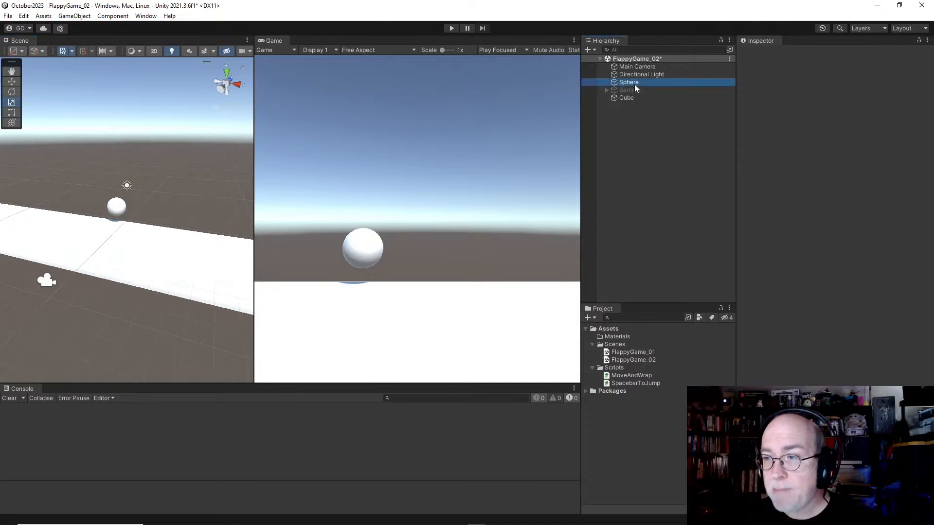
Activate the Barriers object outside play mode and rename the Cube object to Floor.
{"action": "left_click", "coordinate": [652, 91]}
{"action": "left_click", "coordinate": [762, 54]}
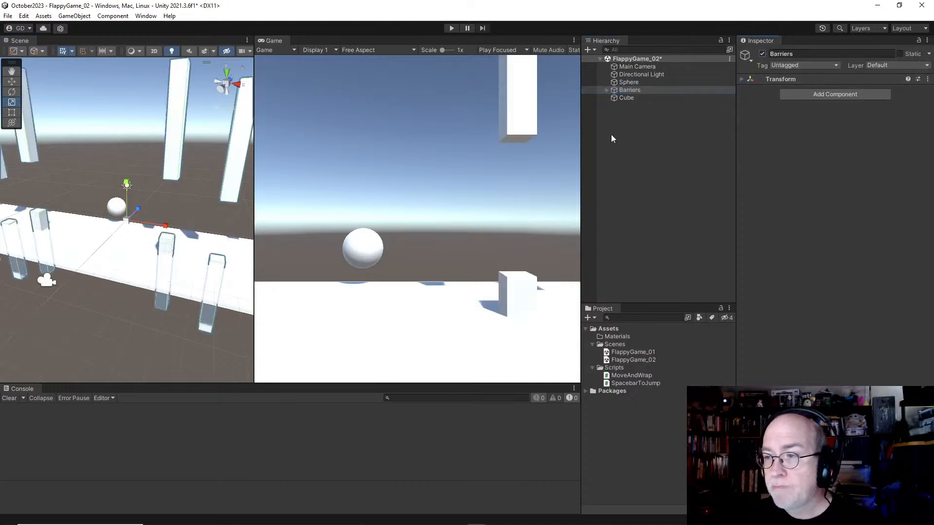
{"action": "left_click", "coordinate": [642, 83]}
{"action": "left_click", "coordinate": [632, 98]}
{"action": "left_click", "coordinate": [798, 54]}
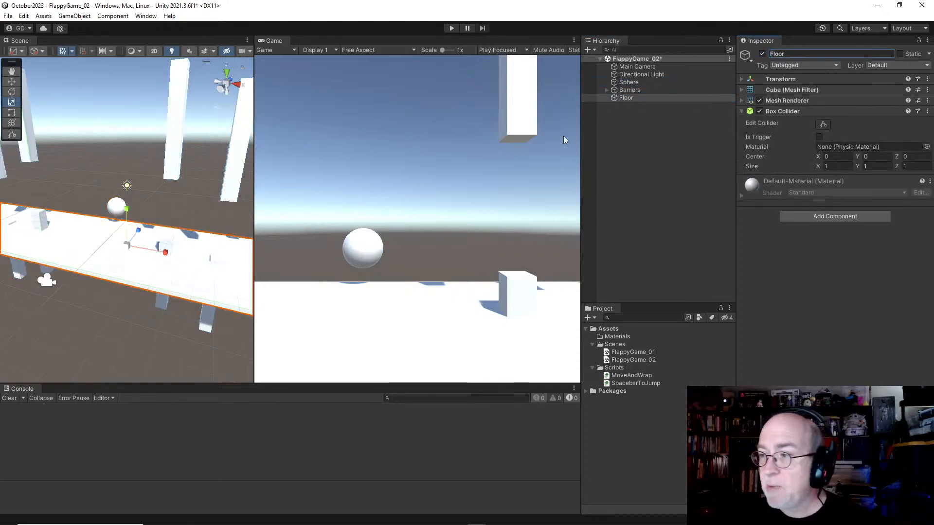
Compare toggling the Floor's active state with toggling its Mesh Renderer, leaving the Floor active and the Mesh Renderer disabled.
{"action": "left_click", "coordinate": [760, 101]}
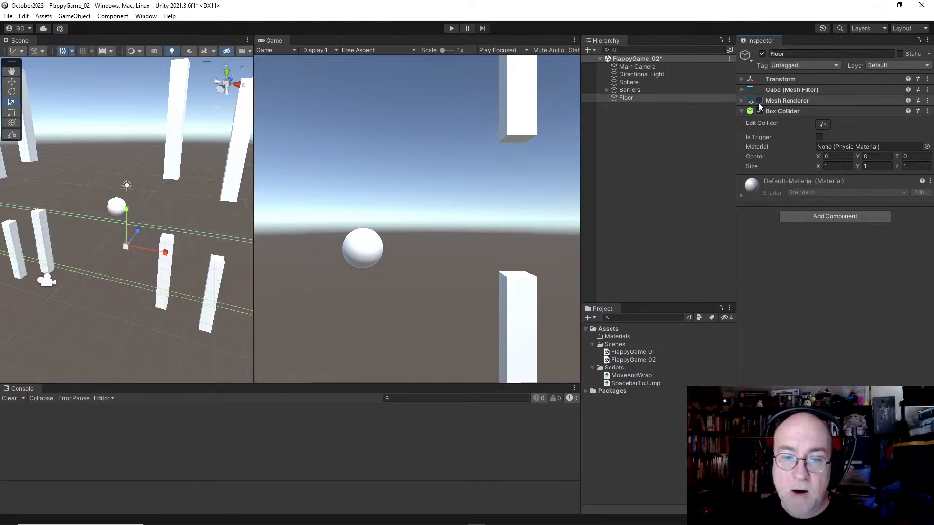
{"action": "left_click_drag", "start_coordinate": [145, 307], "coordinate": [202, 253], "text": "alt"}
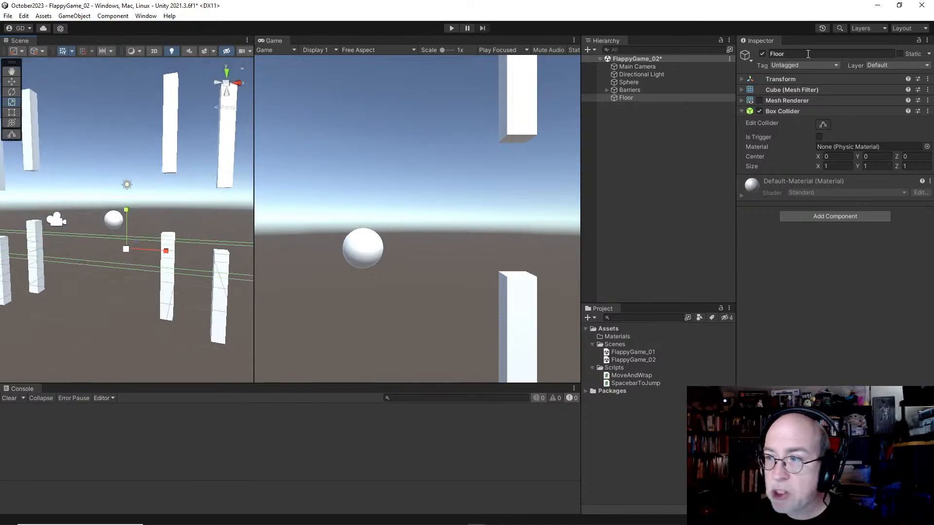
{"action": "left_click", "coordinate": [763, 54]}
{"action": "left_click", "coordinate": [763, 54]}
{"action": "left_click", "coordinate": [763, 54]}
{"action": "left_click", "coordinate": [763, 54]}
{"action": "left_click", "coordinate": [763, 54]}
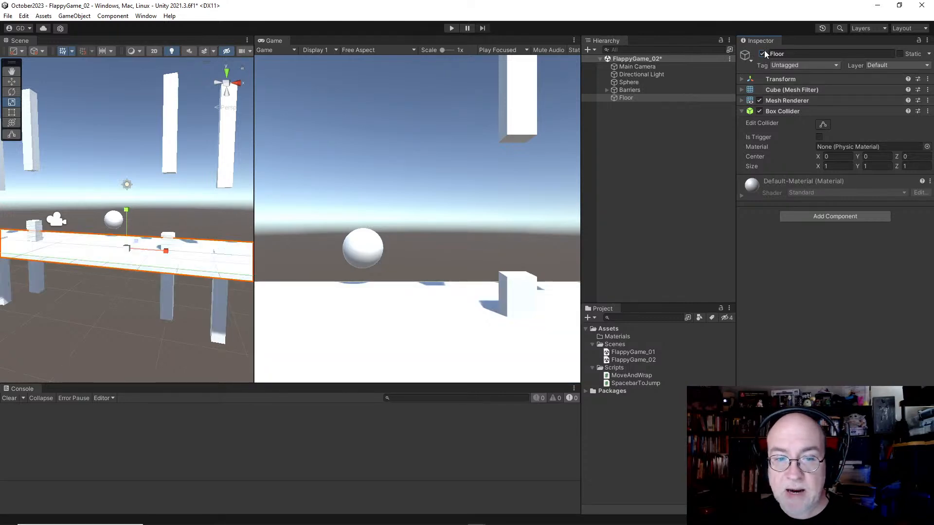
{"action": "left_click", "coordinate": [764, 54]}
{"action": "left_click", "coordinate": [763, 54]}
{"action": "left_click", "coordinate": [760, 101]}
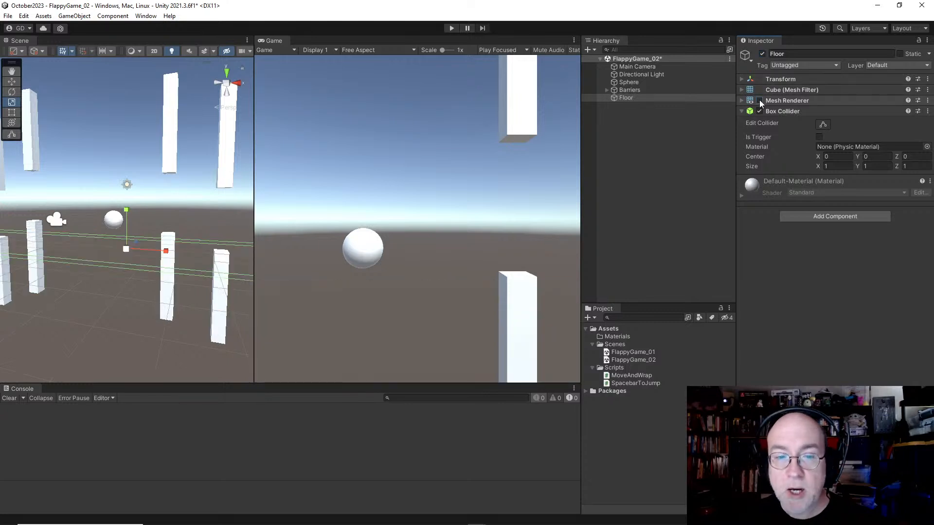
Run the game and make the sphere jump to test landing on the invisible Floor.
{"action": "left_click", "coordinate": [452, 29]}
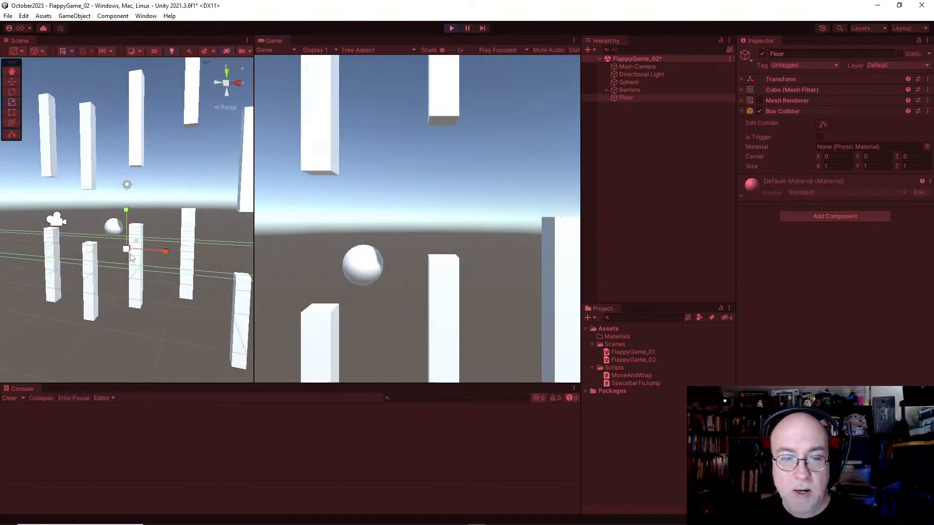
{"action": "left_click_drag", "start_coordinate": [122, 261], "coordinate": [302, 231], "text": "alt"}
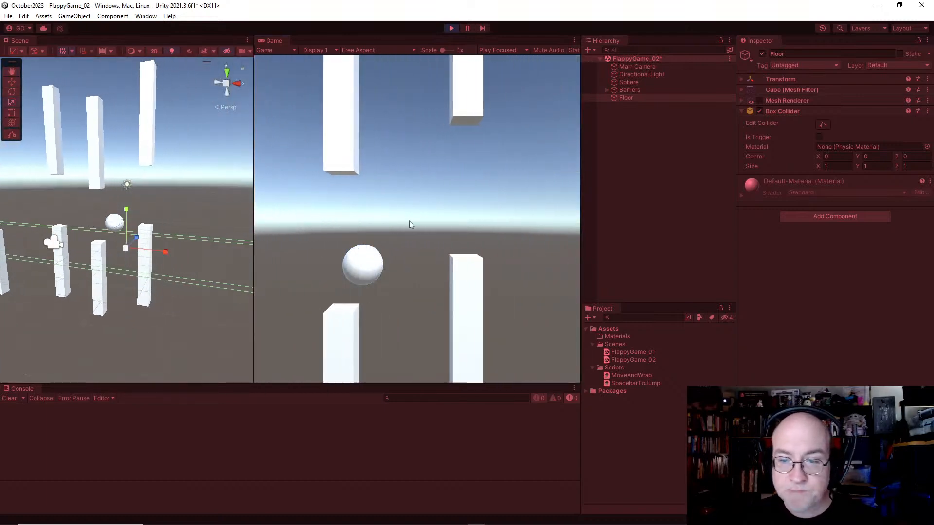
{"action": "key", "text": "space"}
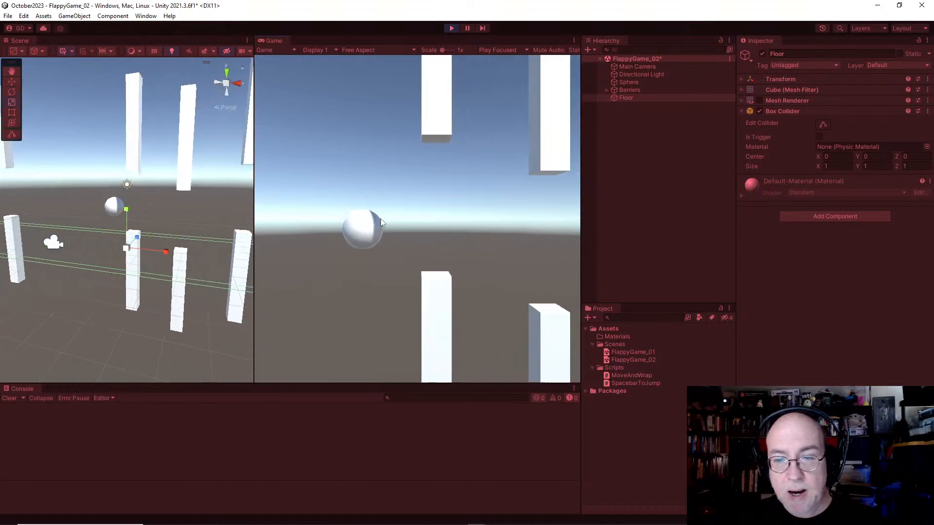
{"action": "key", "text": "space"}
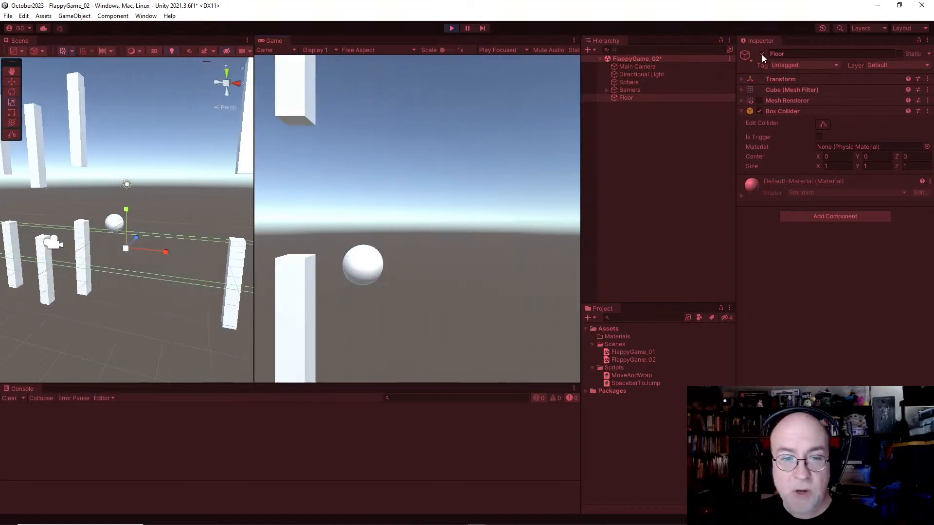
Deactivate the Floor during play to let the sphere fall, and stop play mode.
{"action": "left_click", "coordinate": [762, 55]}
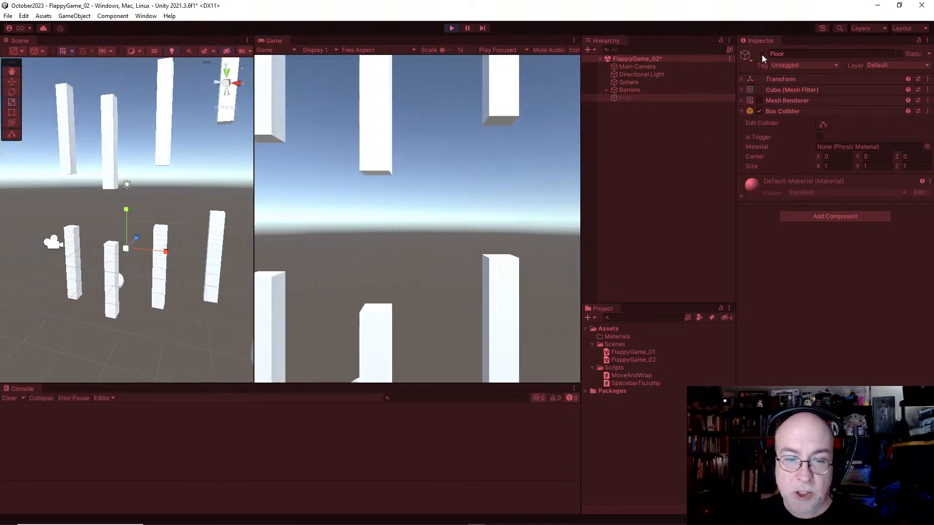
{"action": "left_click", "coordinate": [451, 28]}
{"action": "left_click_drag", "start_coordinate": [138, 290], "coordinate": [159, 286], "text": "alt"}
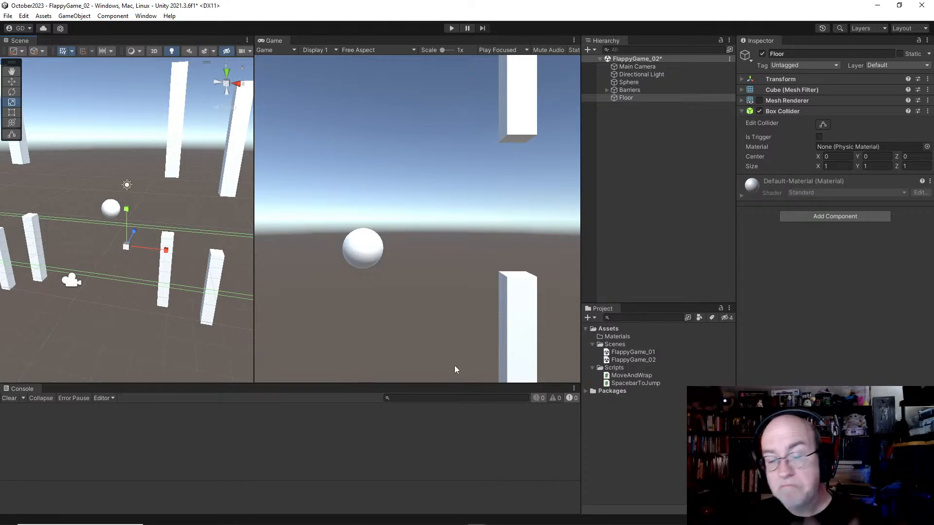
Run the game, duplicate the Floor during play and raise the copy above the sphere as a ceiling.
{"action": "left_click", "coordinate": [633, 96]}
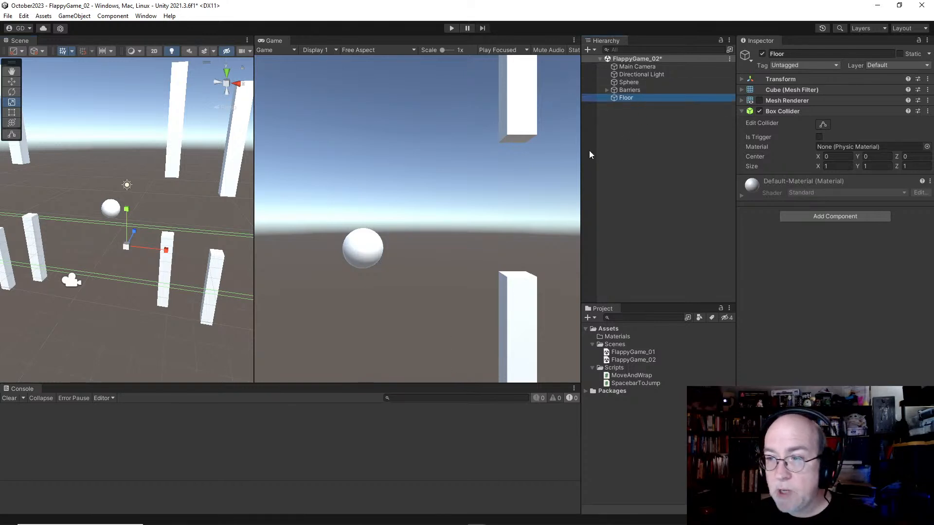
{"action": "left_click", "coordinate": [452, 28]}
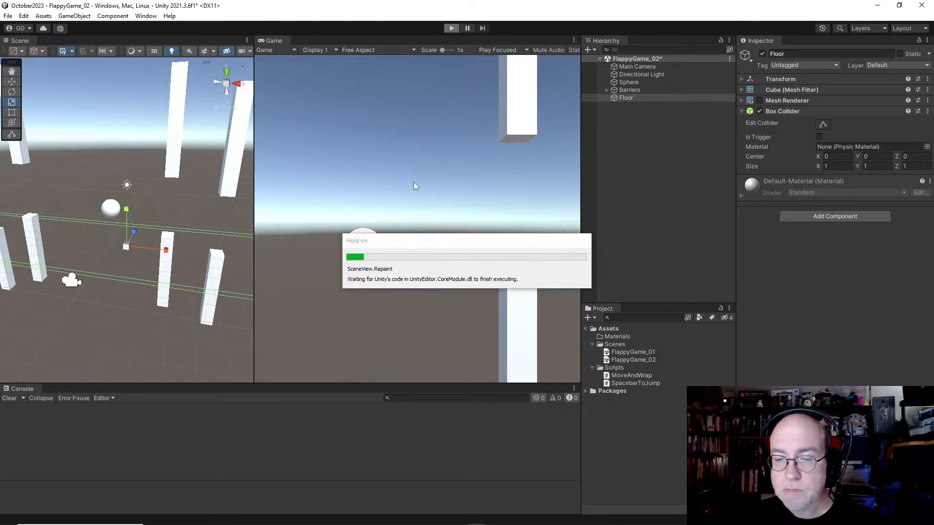
{"action": "key", "text": "space"}
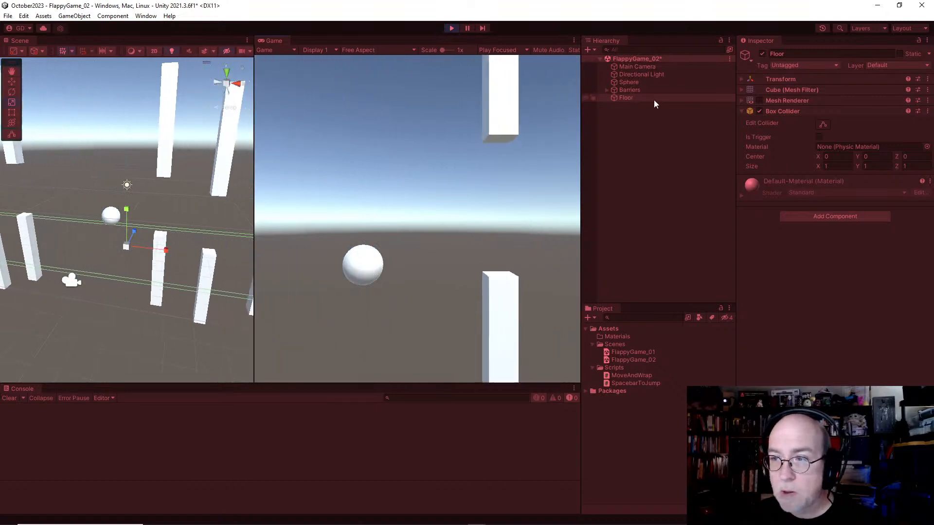
{"action": "key", "text": "ctrl+d"}
{"action": "key", "text": "w"}
{"action": "left_click_drag", "start_coordinate": [127, 208], "coordinate": [151, 50]}
Make the sphere jump repeatedly up to the invisible ceiling to test its collision.
{"action": "key", "text": "space"}
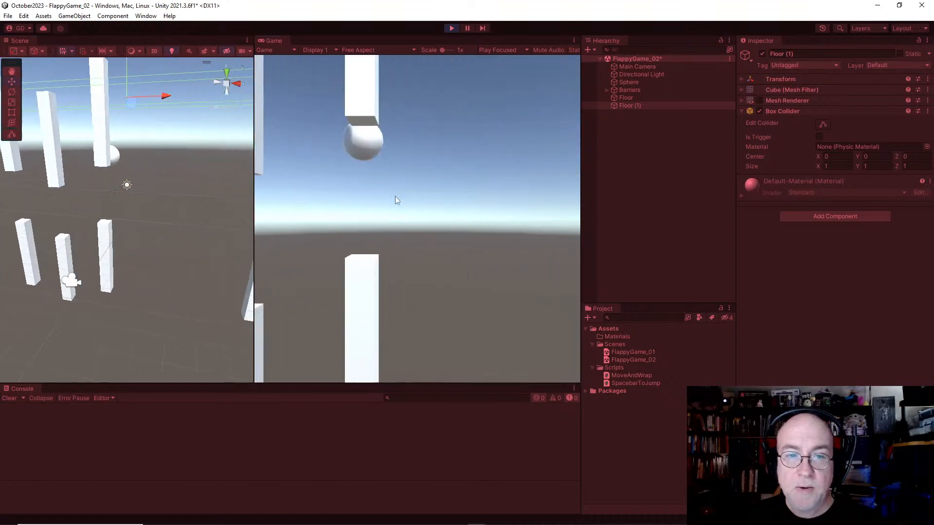
{"action": "key", "text": "space"}
{"action": "key", "text": "space"}
{"action": "key", "text": "space"}
{"action": "key", "text": "space"}
{"action": "key", "text": "space"}
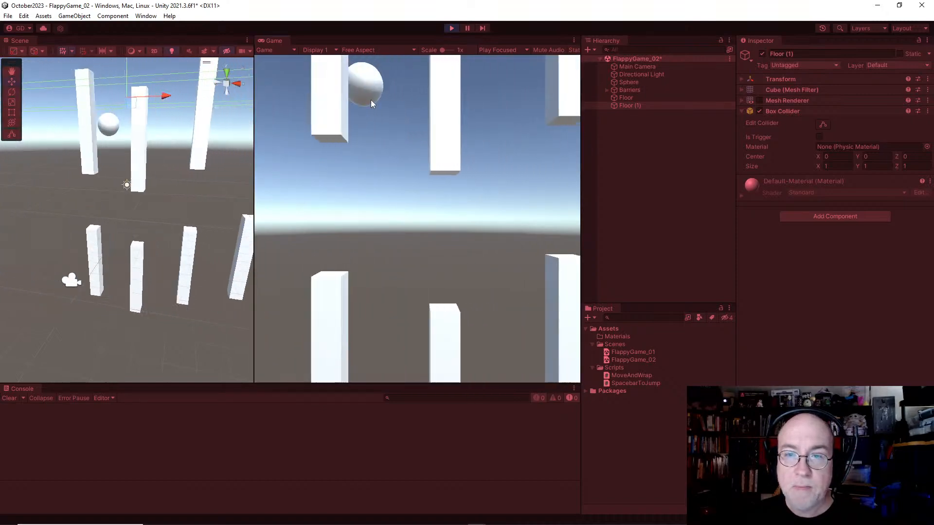
{"action": "key", "text": "space"}
{"action": "key", "text": "space"}
{"action": "key", "text": "space"}
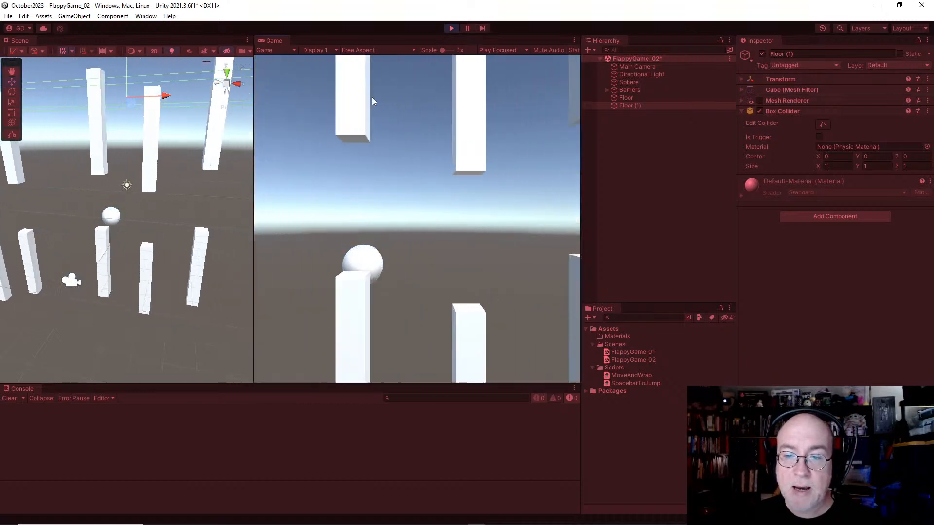
Set the ceiling copy's Y position to 9 and the Floor's Y position to -9 during play.
{"action": "left_click", "coordinate": [626, 98]}
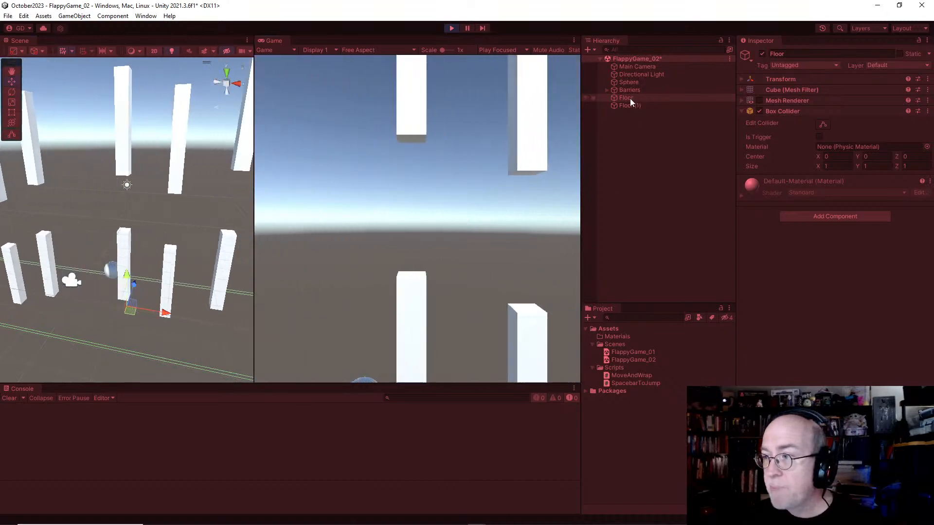
{"action": "left_click", "coordinate": [743, 78]}
{"action": "left_click", "coordinate": [629, 105]}
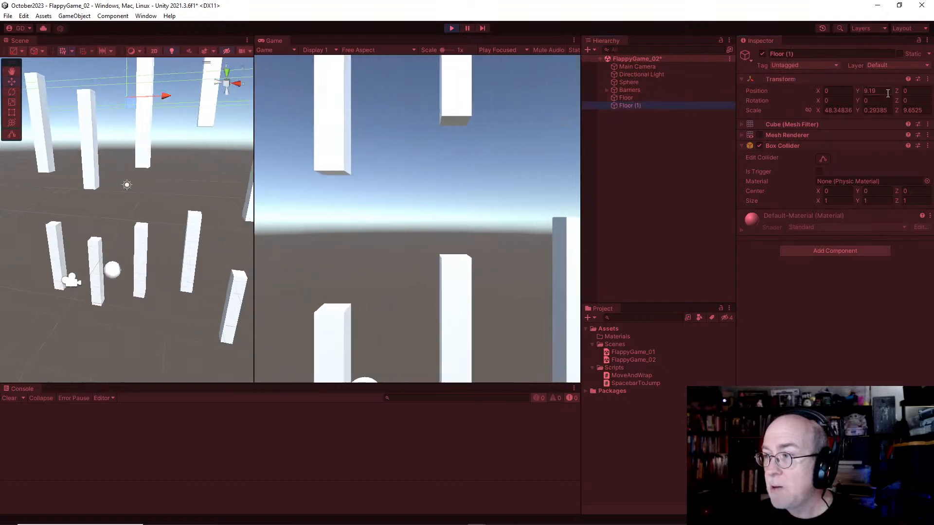
{"action": "left_click", "coordinate": [876, 91]}
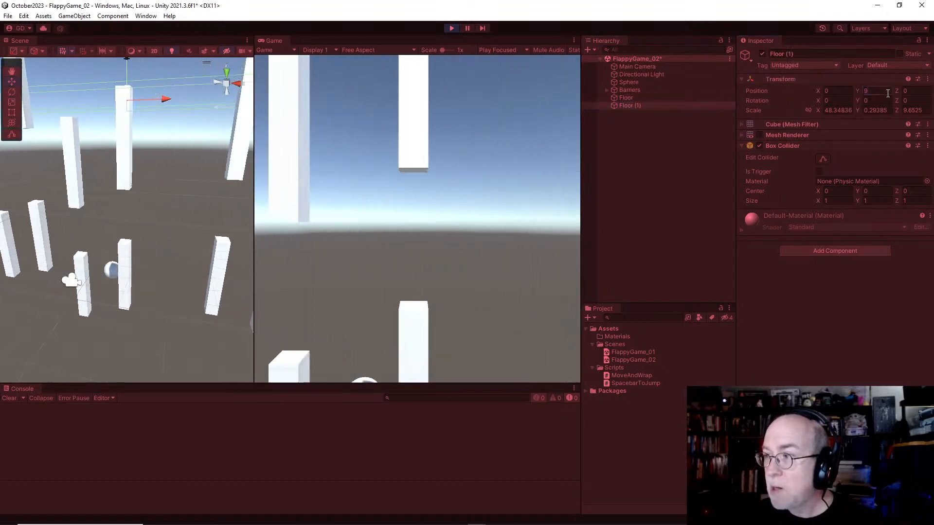
{"action": "left_click", "coordinate": [699, 99]}
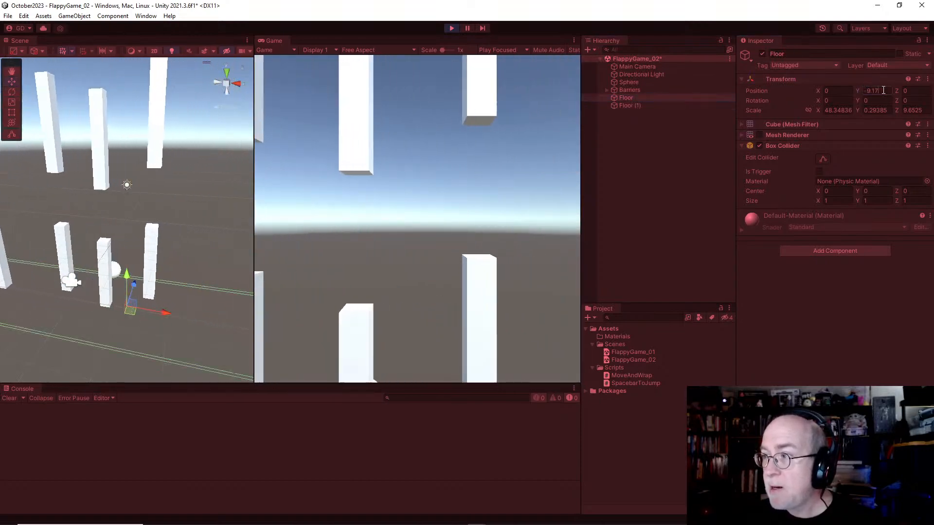
{"action": "left_click", "coordinate": [873, 90]}
{"action": "type", "text": "-9"}
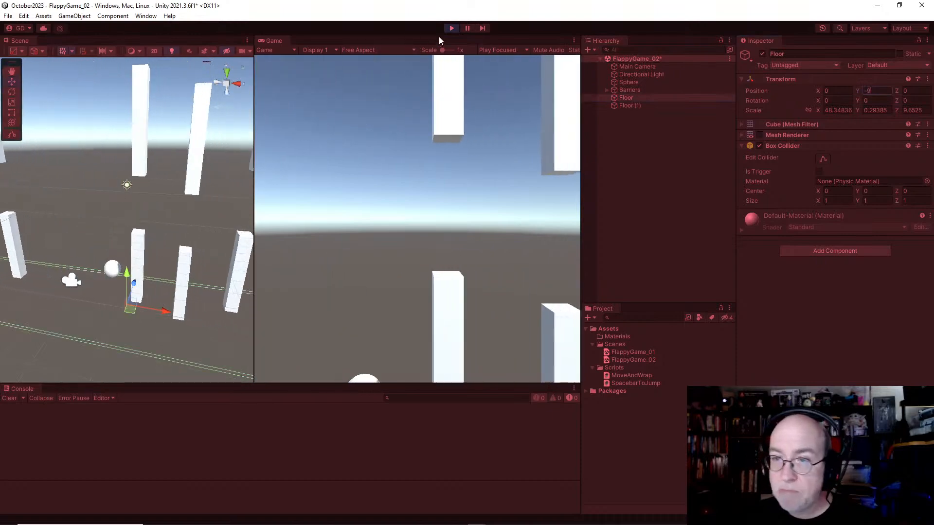
Stop play mode and set the Floor's Y position to -9 in the scene.
{"action": "left_click", "coordinate": [451, 28]}
{"action": "left_click", "coordinate": [873, 90]}
{"action": "type", "text": "-9"}
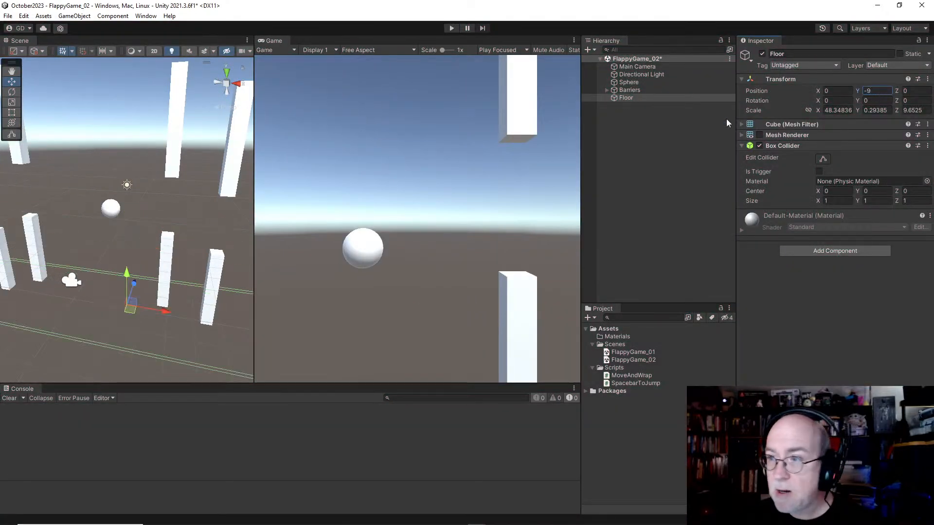
{"action": "left_click", "coordinate": [672, 97]}
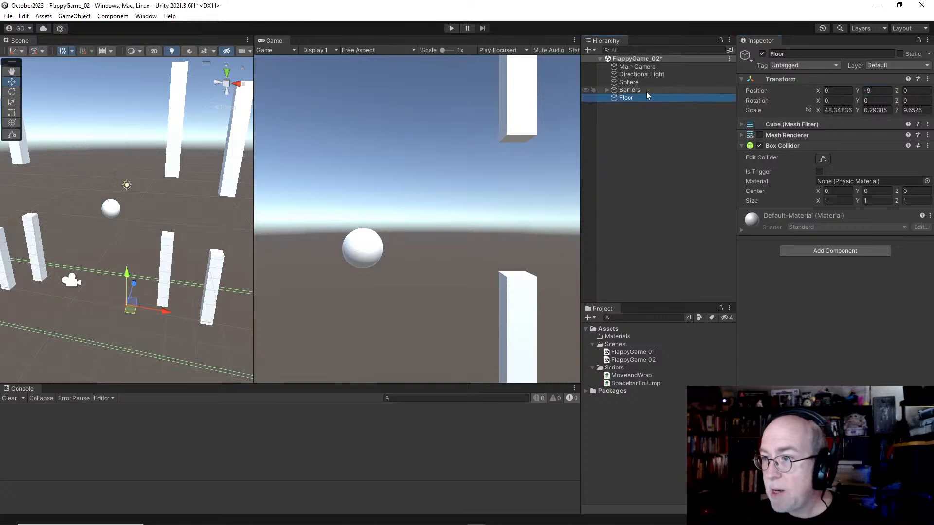
Duplicate the Floor, rename the copy Ceiling and set its Y position to 9.
{"action": "key", "text": "ctrl+d"}
{"action": "left_click", "coordinate": [817, 54]}
{"action": "type", "text": "Ceiling"}
{"action": "left_click", "coordinate": [877, 91]}
{"action": "type", "text": "9"}
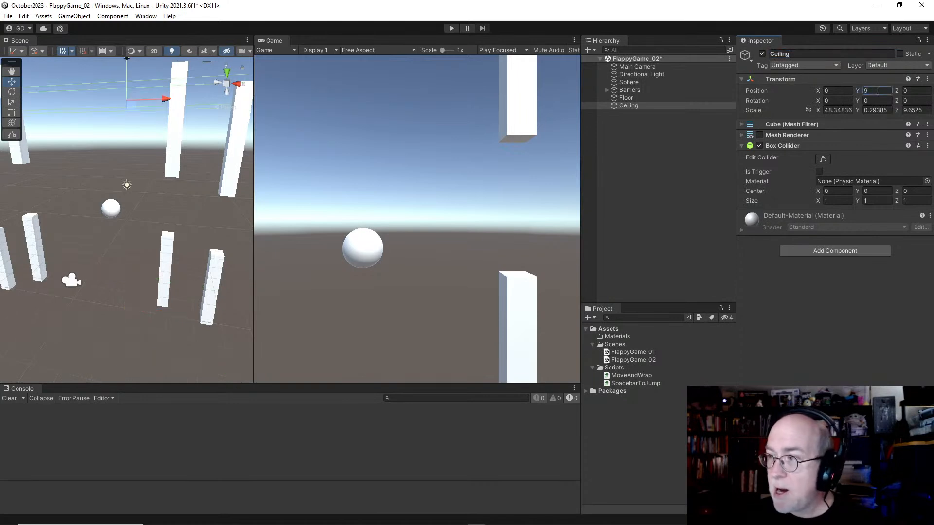
Enable the Mesh Renderer on both the Floor and the Ceiling.
{"action": "left_click", "coordinate": [637, 98]}
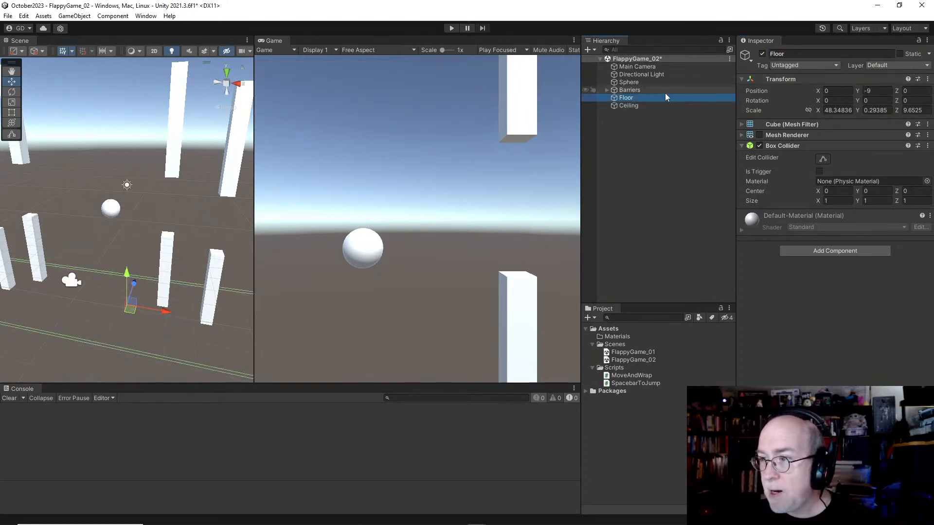
{"action": "left_click", "coordinate": [645, 105], "text": "shift"}
{"action": "left_click", "coordinate": [760, 135]}
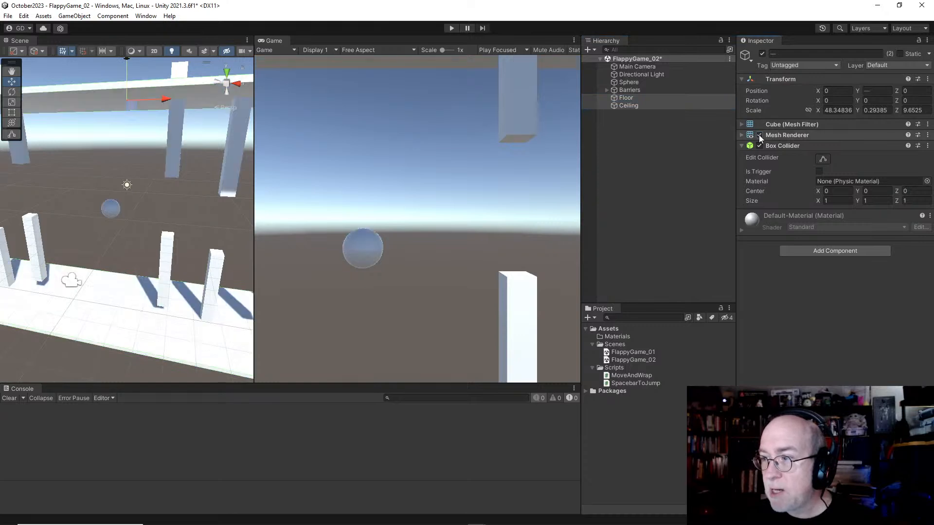
{"action": "left_click", "coordinate": [633, 179]}
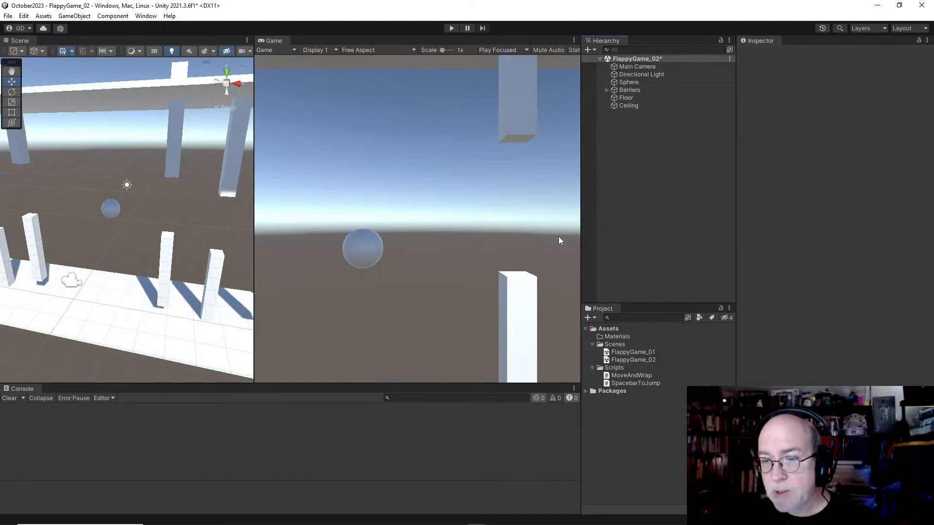
Create a material named Green in the Materials folder and duplicate it as Yellow.
{"action": "left_click", "coordinate": [606, 338]}
{"action": "right_click", "coordinate": [605, 337]}
{"action": "mouse_move", "coordinate": [656, 92]}
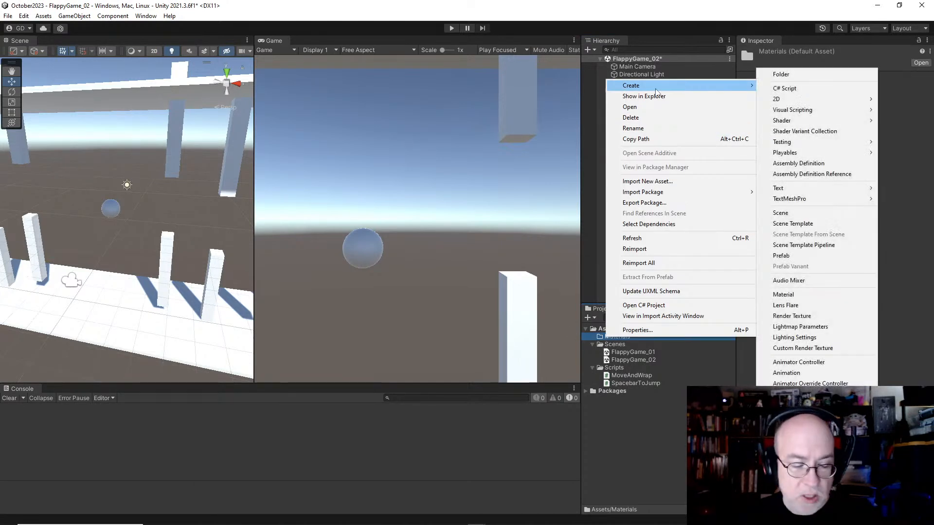
{"action": "left_click", "coordinate": [796, 296]}
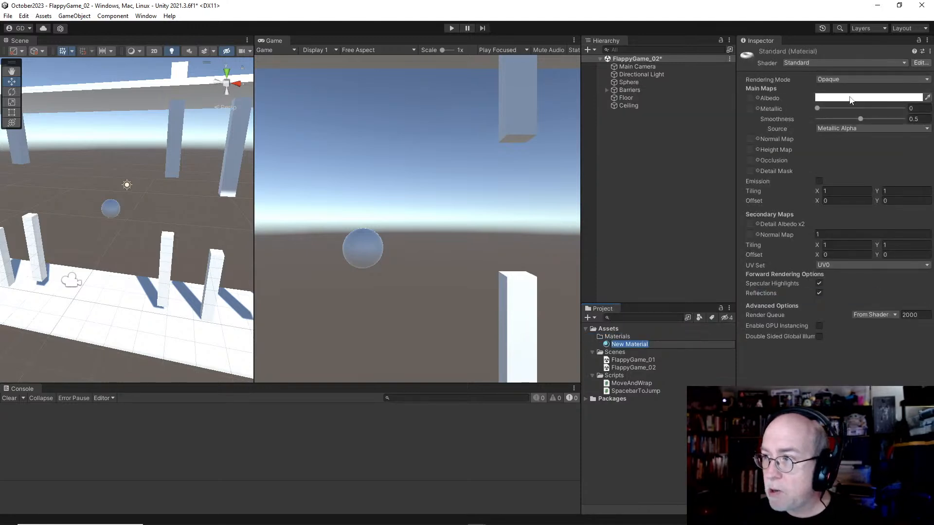
{"action": "type", "text": "Green"}
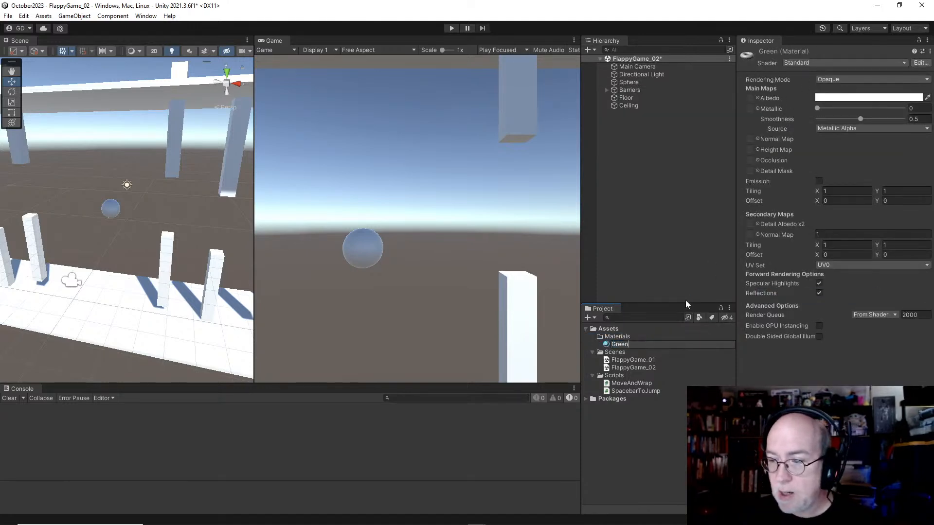
{"action": "key", "text": "Return"}
{"action": "key", "text": "ctrl+d"}
{"action": "type", "text": "Yellow"}
{"action": "key", "text": "Return"}
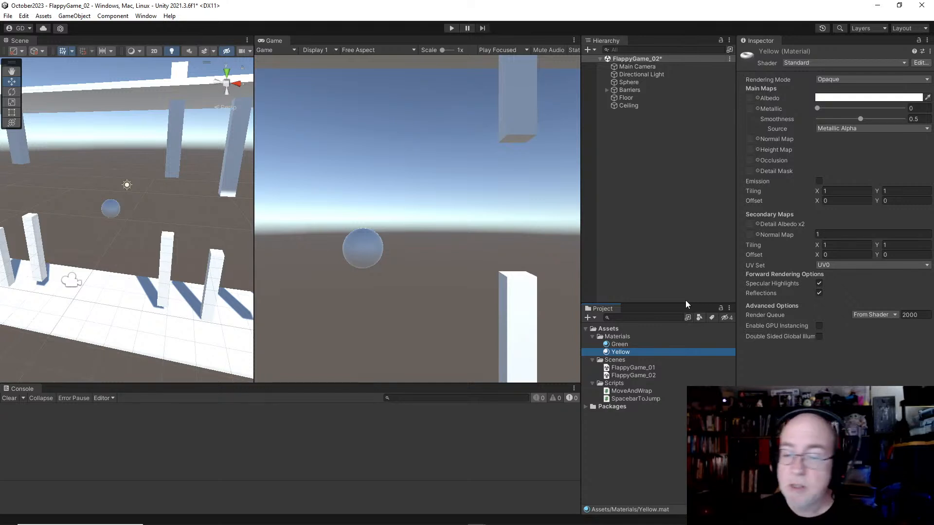
Duplicate the material twice more, naming the copies Red and Blue.
{"action": "key", "text": "ctrl+d"}
{"action": "left_click", "coordinate": [667, 349]}
{"action": "type", "text": "Red"}
{"action": "key", "text": "Return"}
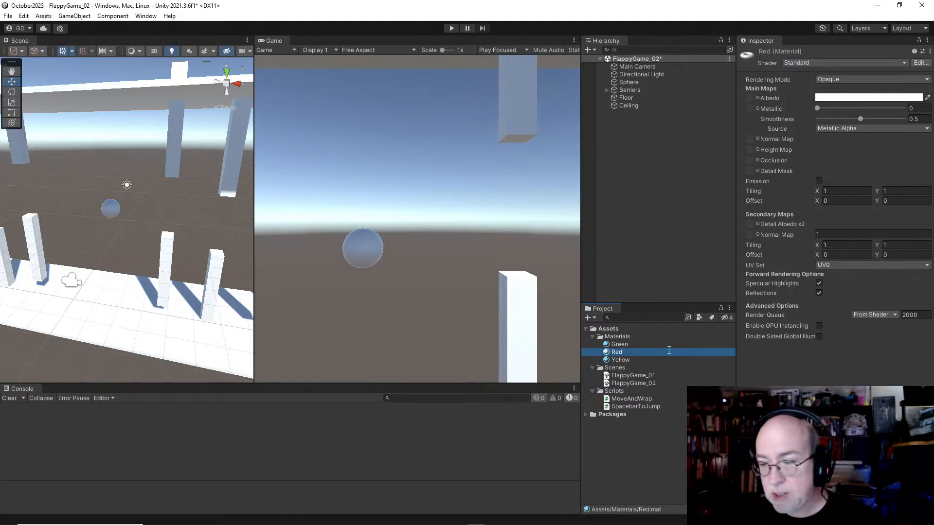
{"action": "key", "text": "ctrl+d"}
{"action": "left_click", "coordinate": [669, 350]}
{"action": "key", "text": "BackSpace"}
{"action": "key", "text": "Return"}
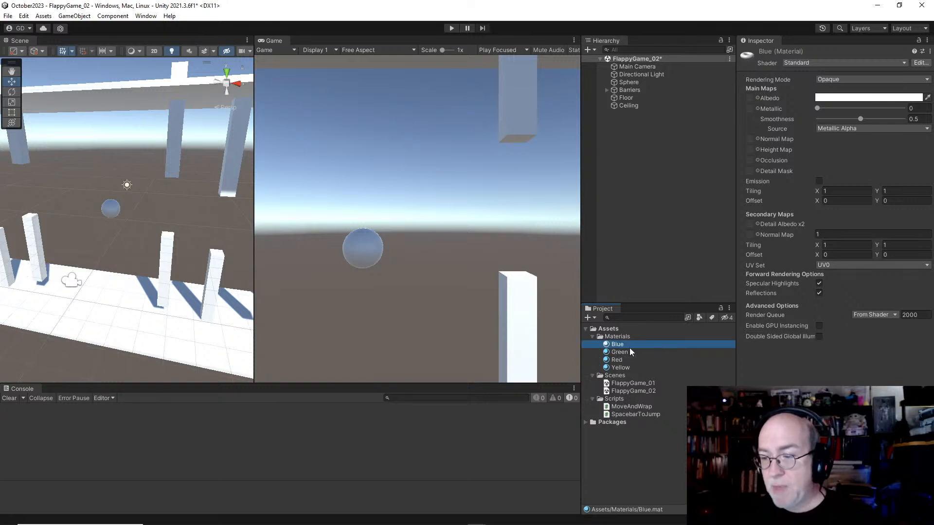
{"action": "key", "text": "Down"}
{"action": "key", "text": "Down"}
{"action": "key", "text": "Down"}
{"action": "key", "text": "Up"}
{"action": "key", "text": "Up"}
{"action": "key", "text": "Up"}
{"action": "key", "text": "Down"}
{"action": "key", "text": "Down"}
{"action": "key", "text": "Down"}
{"action": "key", "text": "Up"}
{"action": "key", "text": "Up"}
{"action": "key", "text": "Up"}
{"action": "key", "text": "Down"}
{"action": "key", "text": "Down"}
{"action": "key", "text": "Down"}
{"action": "key", "text": "Up"}
{"action": "key", "text": "Up"}
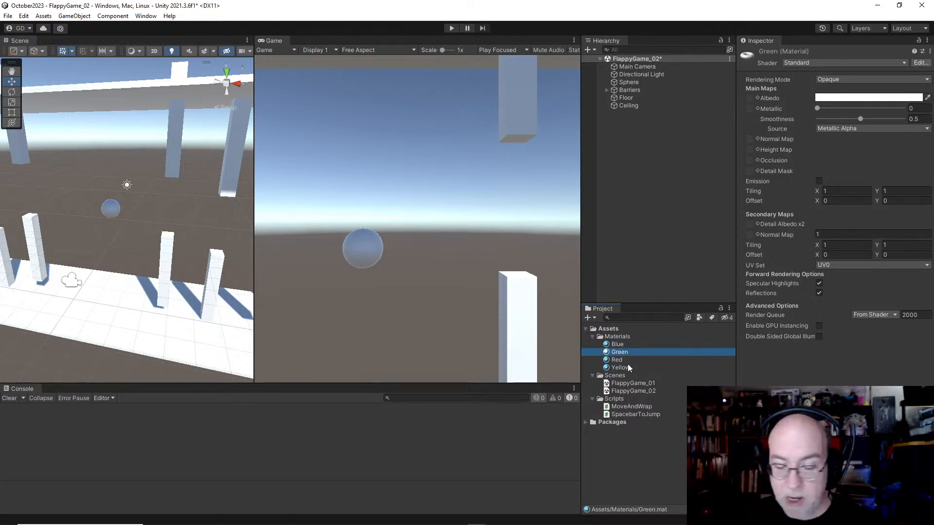
Set the Green material's albedo to a medium green and apply the material to an upper barrier in the scene.
{"action": "key", "text": "alt"}
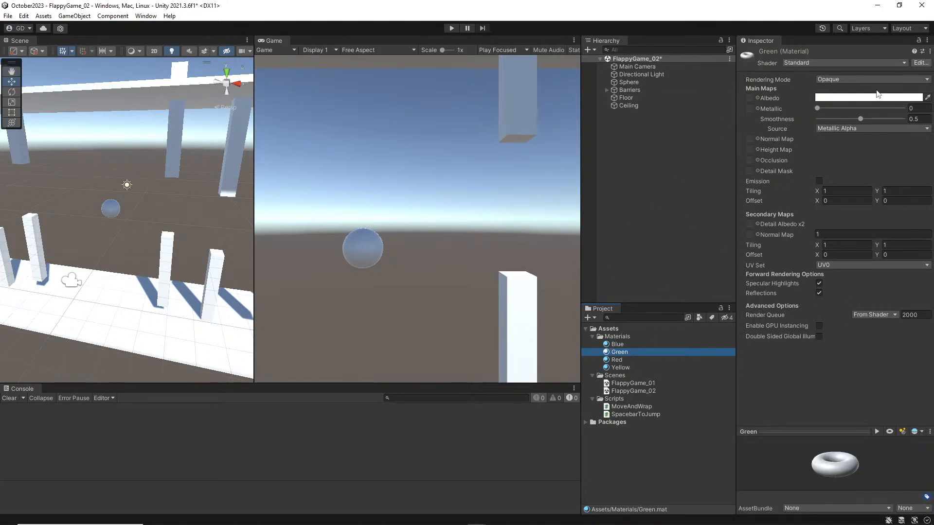
{"action": "left_click", "coordinate": [859, 98]}
{"action": "left_click", "coordinate": [864, 131]}
{"action": "mouse_move", "coordinate": [899, 152]}
{"action": "left_mouse_down"}
{"action": "mouse_move", "coordinate": [889, 158]}
{"action": "mouse_move", "coordinate": [901, 170]}
{"action": "left_mouse_up"}
{"action": "left_click", "coordinate": [757, 141]}
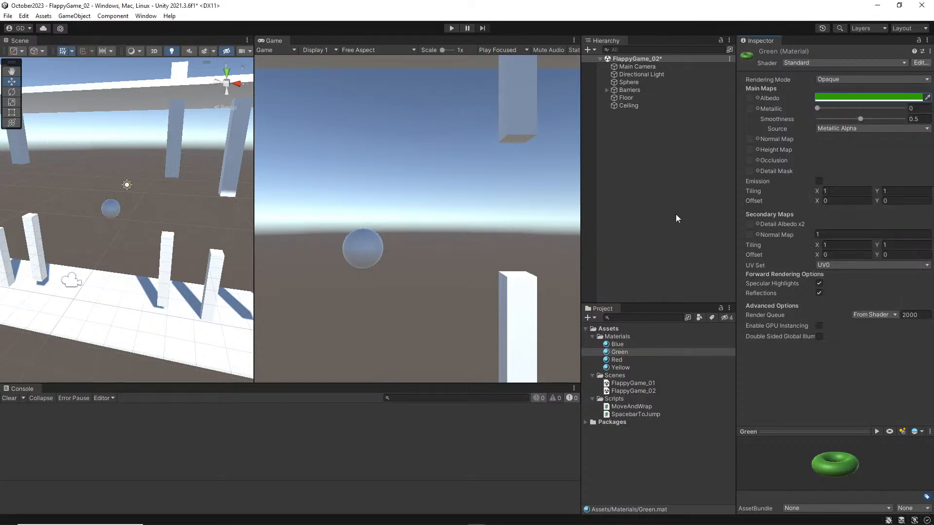
{"action": "left_click_drag", "start_coordinate": [624, 355], "coordinate": [167, 258]}
{"action": "left_click_drag", "start_coordinate": [73, 260], "coordinate": [174, 137]}
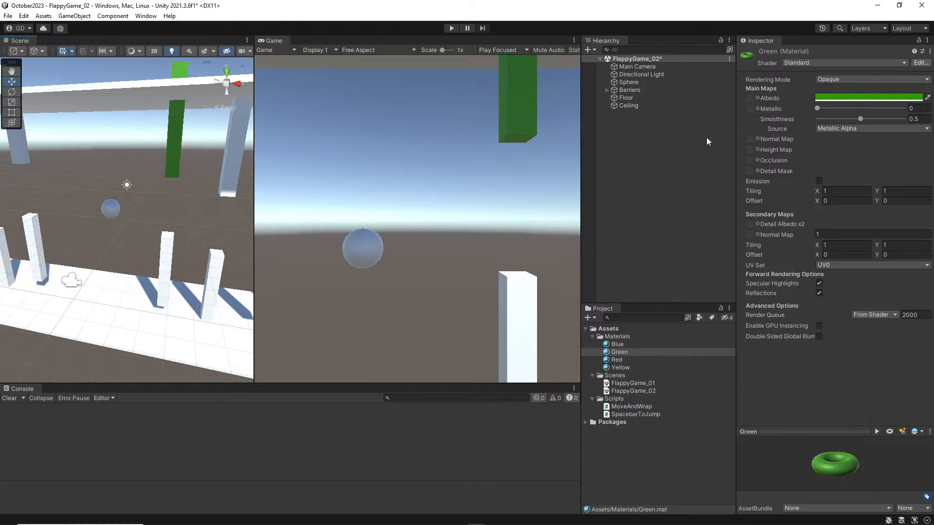
Expand the Barriers group and every Lower Barrier inside it to list their Upper Barrier children.
{"action": "left_click", "coordinate": [658, 90]}
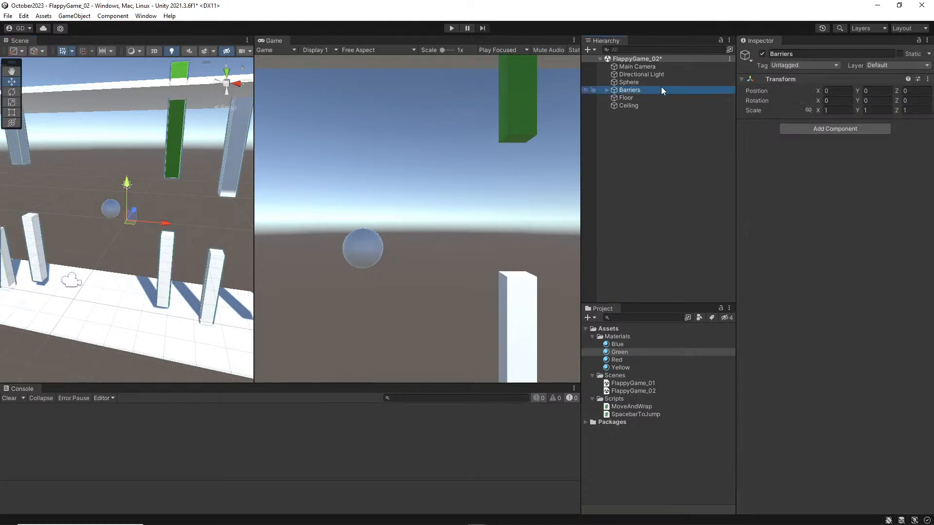
{"action": "key", "text": "Right"}
{"action": "left_click", "coordinate": [655, 97]}
{"action": "left_click", "coordinate": [657, 160]}
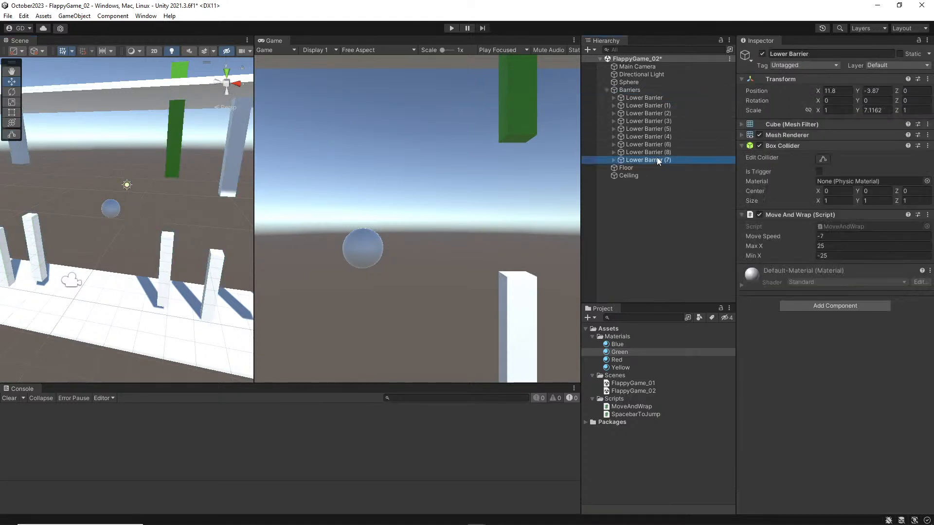
{"action": "key", "text": "Right"}
{"action": "key", "text": "Up"}
{"action": "key", "text": "Right"}
{"action": "key", "text": "Up"}
{"action": "key", "text": "Right"}
{"action": "key", "text": "Up"}
{"action": "key", "text": "Right"}
{"action": "key", "text": "Up"}
{"action": "key", "text": "Right"}
{"action": "key", "text": "Up"}
{"action": "key", "text": "Right"}
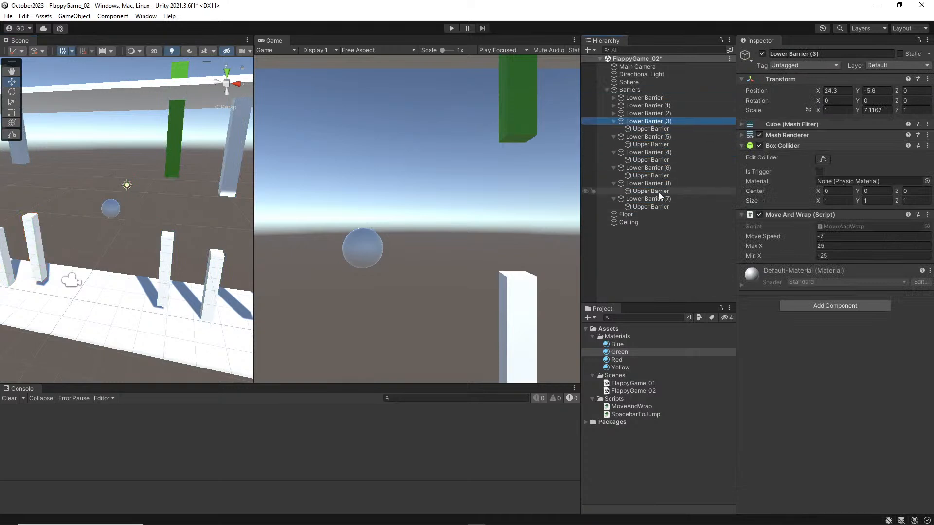
{"action": "key", "text": "Up"}
{"action": "key", "text": "Right"}
{"action": "key", "text": "Up"}
{"action": "key", "text": "Right"}
{"action": "key", "text": "Up"}
{"action": "key", "text": "Right"}
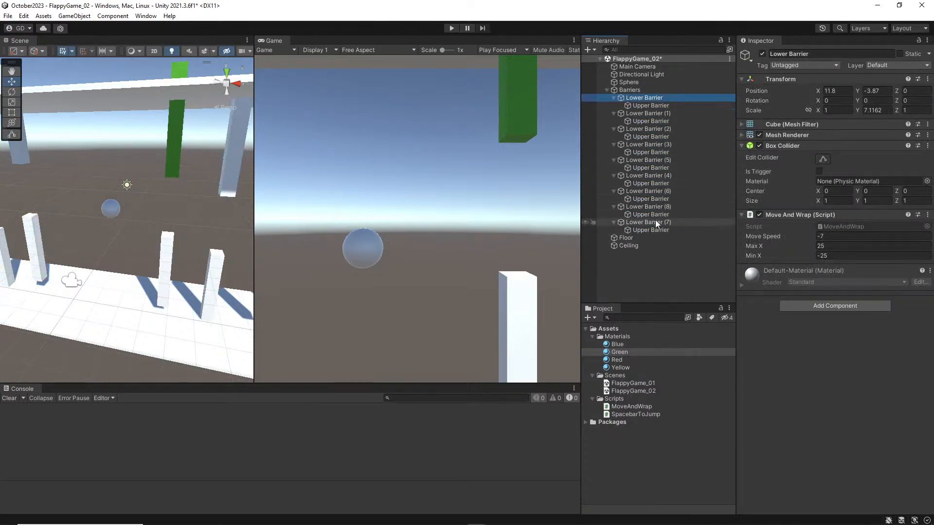
Select all lower and upper barriers and assign the Green material to their Mesh Renderers.
{"action": "left_click", "coordinate": [654, 226], "text": "shift"}
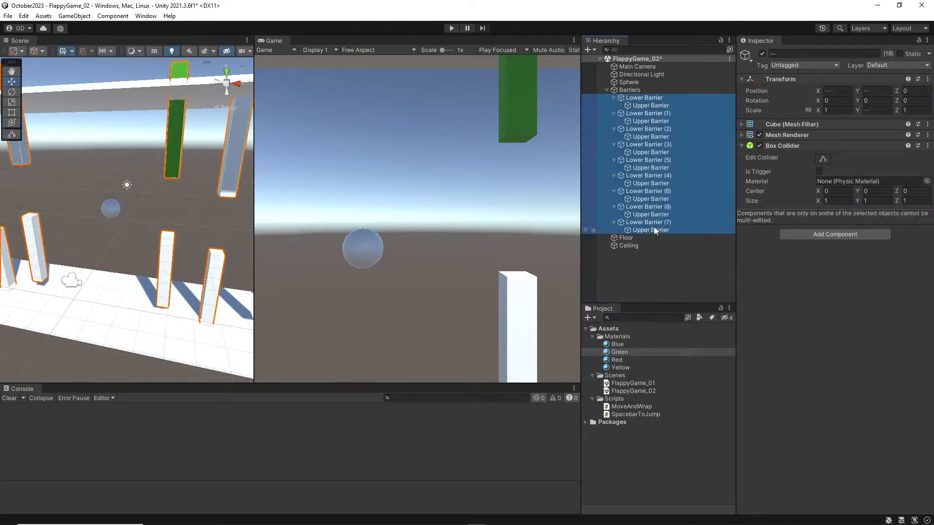
{"action": "left_click", "coordinate": [740, 136]}
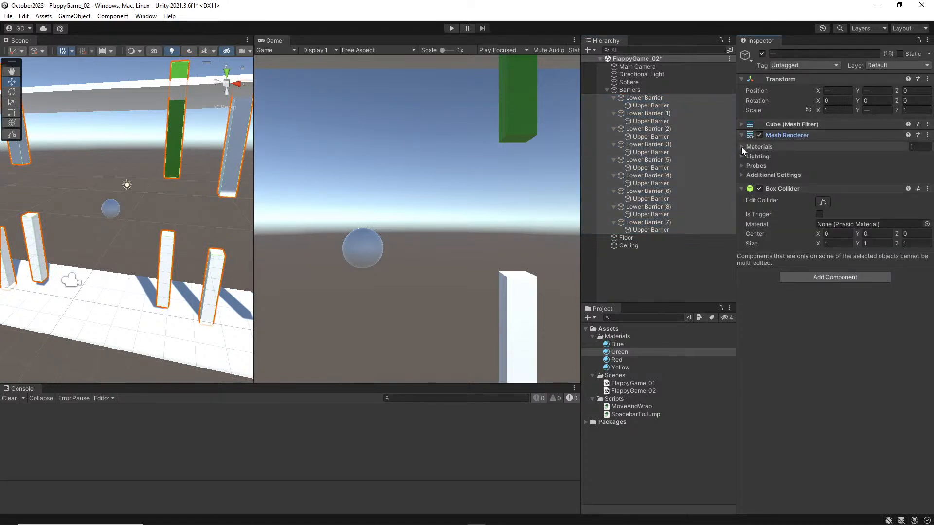
{"action": "left_click", "coordinate": [742, 147]}
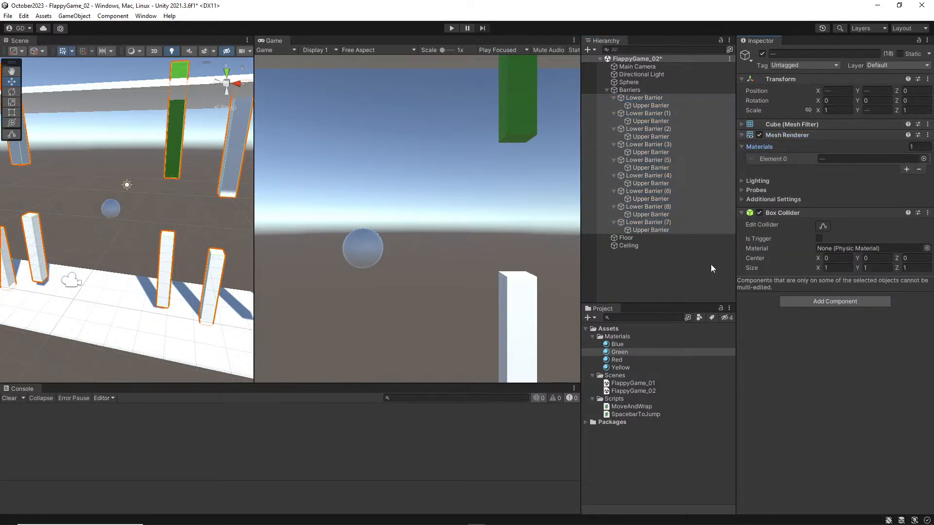
{"action": "left_click_drag", "start_coordinate": [619, 352], "coordinate": [847, 159]}
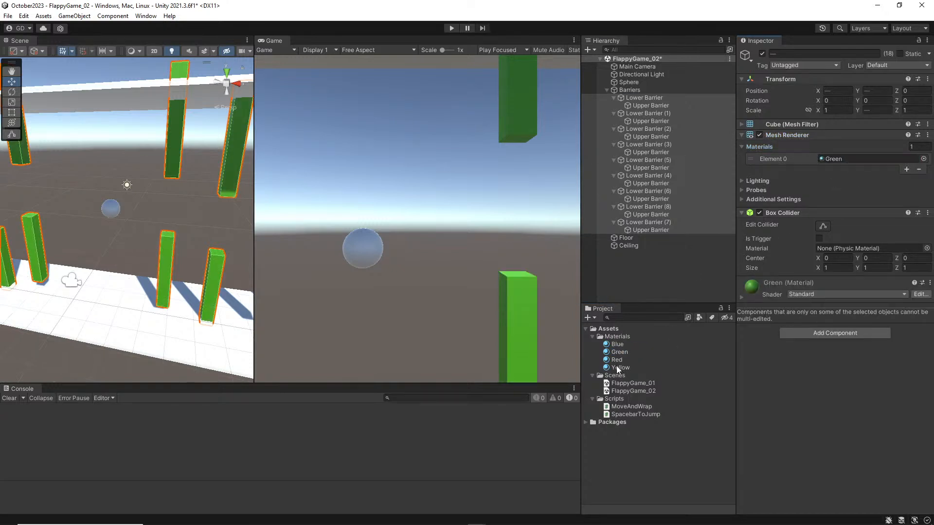
Swap all barriers to the Yellow material and back to Green, and check the material on individual barriers.
{"action": "left_click_drag", "start_coordinate": [789, 238], "coordinate": [853, 157]}
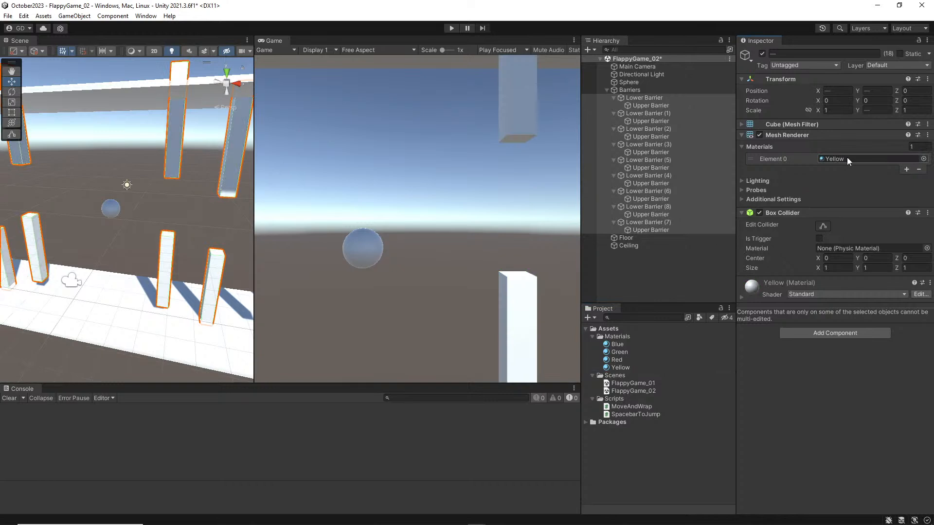
{"action": "left_click_drag", "start_coordinate": [616, 367], "coordinate": [841, 156]}
{"action": "left_click", "coordinate": [649, 113]}
{"action": "key", "text": "Down"}
{"action": "key", "text": "Down"}
{"action": "key", "text": "Down"}
{"action": "key", "text": "Down"}
{"action": "key", "text": "Down"}
{"action": "key", "text": "Down"}
{"action": "key", "text": "Down"}
{"action": "key", "text": "Down"}
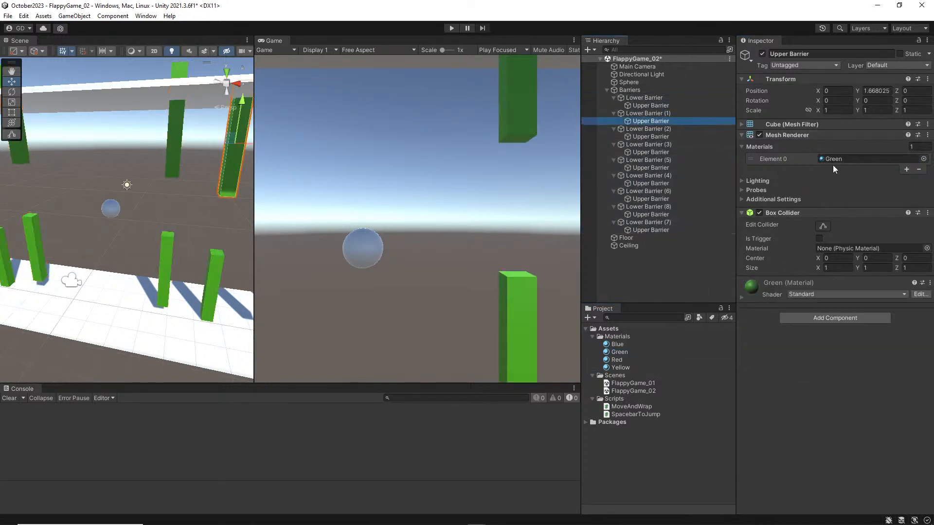
Collapse the Barriers group in the hierarchy.
{"action": "left_click", "coordinate": [641, 96]}
{"action": "key", "text": "Left"}
{"action": "key", "text": "Left"}
{"action": "left_click", "coordinate": [649, 98]}
{"action": "left_click", "coordinate": [651, 92]}
{"action": "key", "text": "Left"}
{"action": "key", "text": "Up"}
Apply the Yellow material to the sphere in the scene.
{"action": "left_click_drag", "start_coordinate": [619, 368], "coordinate": [110, 216]}
{"action": "left_click", "coordinate": [113, 194]}
{"action": "left_click", "coordinate": [111, 208]}
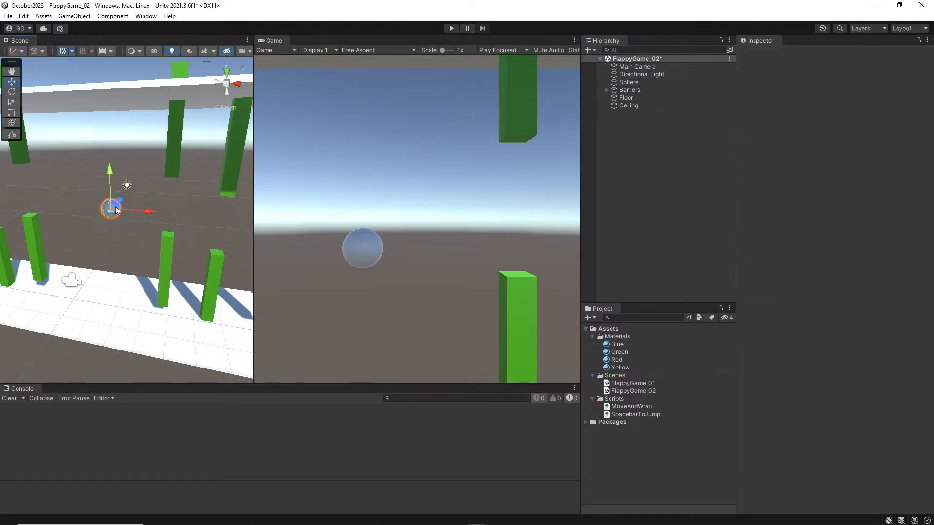
Set the Yellow material's albedo to a fully saturated yellow and fine-tune its hue.
{"action": "left_click", "coordinate": [619, 367]}
{"action": "left_click", "coordinate": [860, 100]}
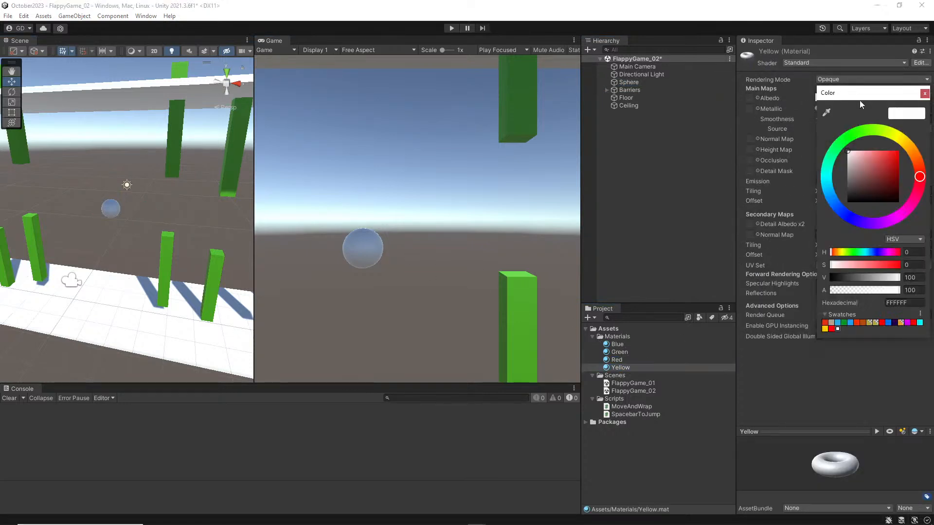
{"action": "left_click", "coordinate": [901, 141]}
{"action": "left_click", "coordinate": [900, 150]}
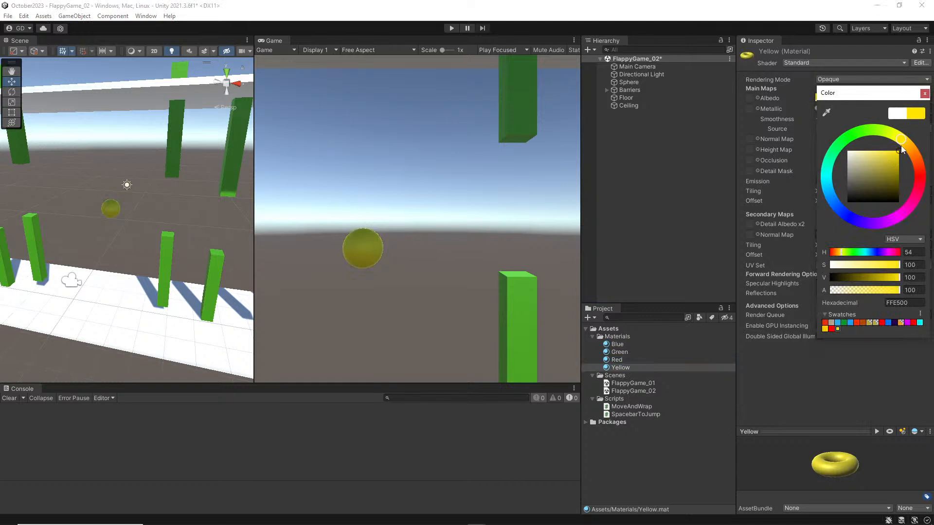
{"action": "left_click", "coordinate": [899, 138]}
{"action": "left_click", "coordinate": [775, 2]}
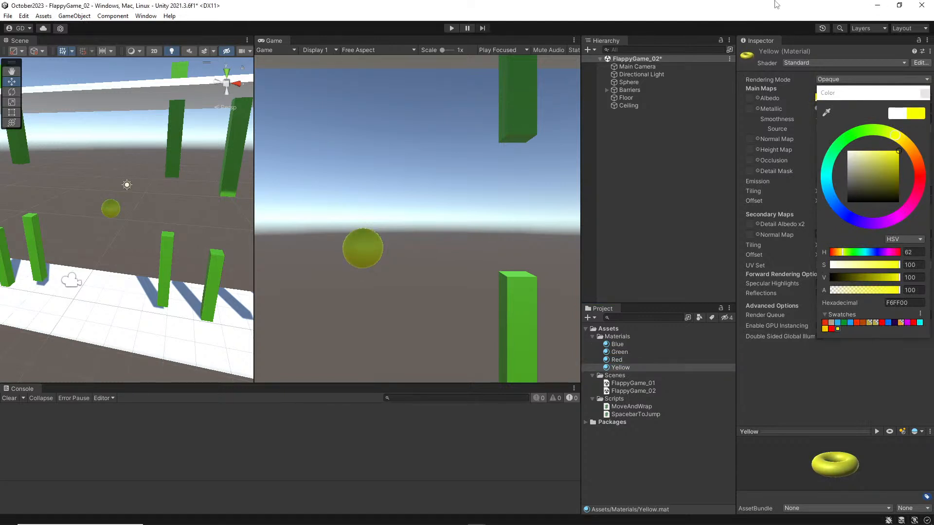
{"action": "left_click", "coordinate": [857, 98]}
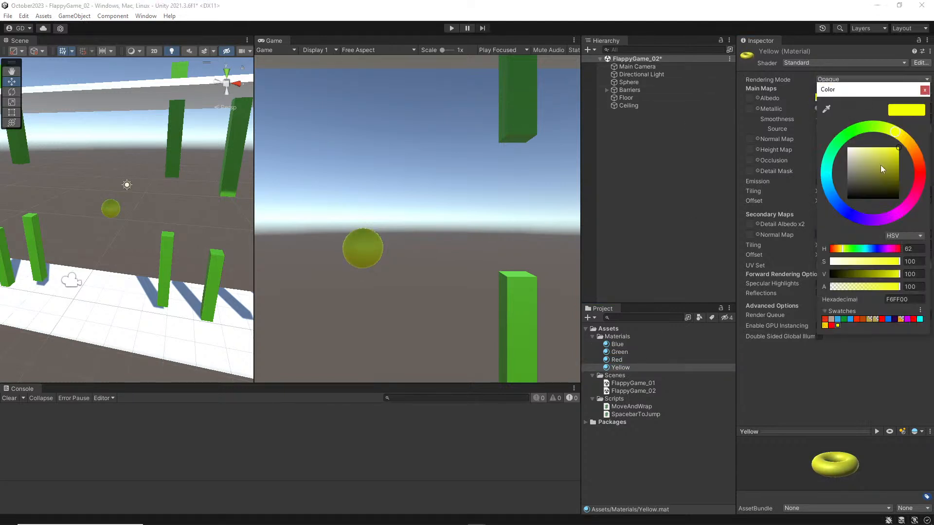
{"action": "left_click_drag", "start_coordinate": [853, 135], "coordinate": [898, 129]}
{"action": "left_click", "coordinate": [675, 72]}
Set the Red material's albedo to a bright, fully saturated red.
{"action": "left_click", "coordinate": [626, 360]}
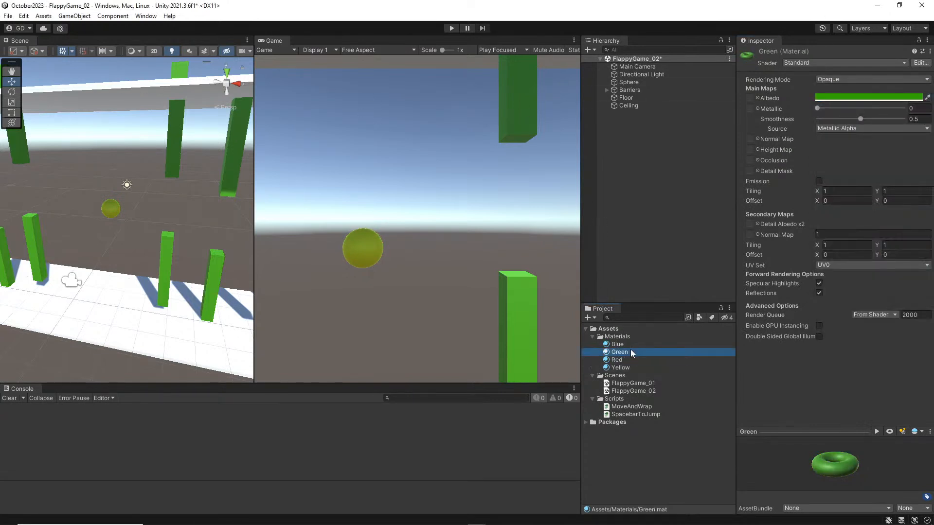
{"action": "left_click", "coordinate": [869, 97]}
{"action": "left_click_drag", "start_coordinate": [878, 159], "coordinate": [899, 148]}
{"action": "left_click", "coordinate": [650, 132]}
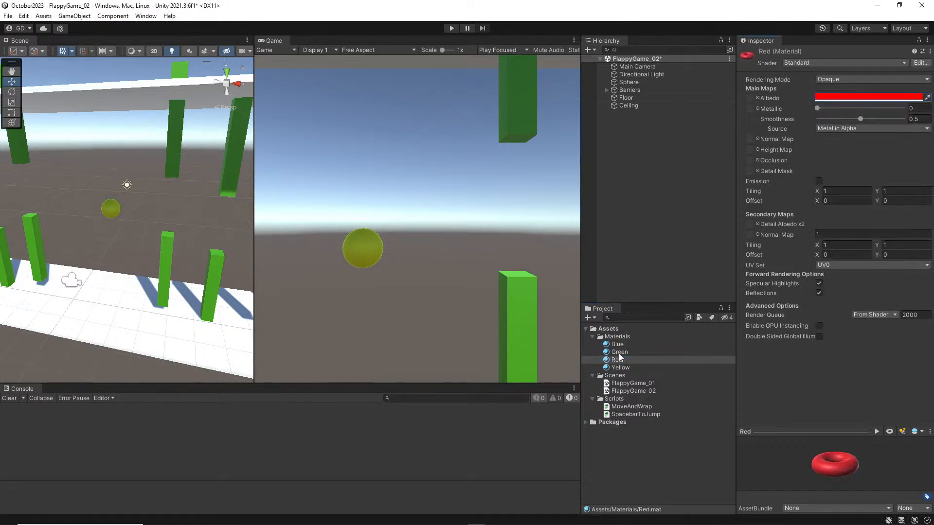
Select the Floor and Ceiling together and assign the Red material to both.
{"action": "left_click", "coordinate": [130, 320]}
{"action": "left_click", "coordinate": [116, 95], "text": "shift"}
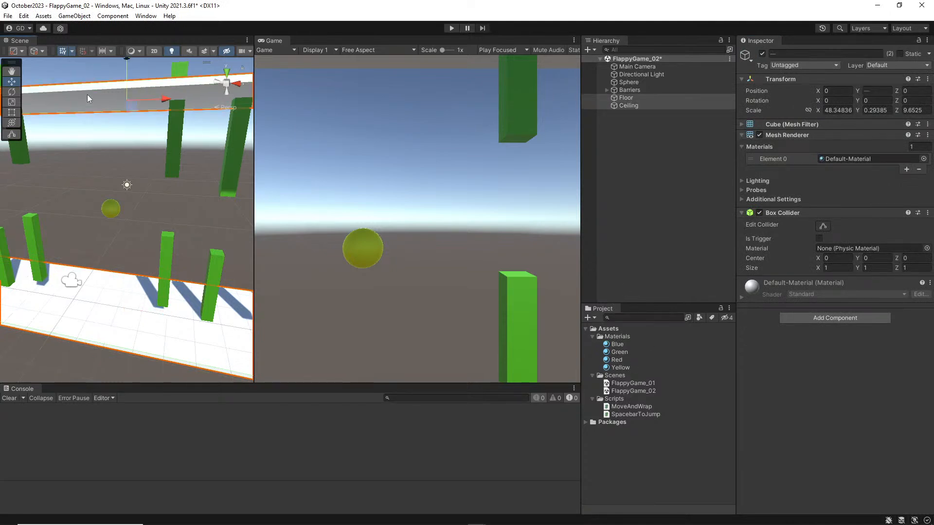
{"action": "left_click_drag", "start_coordinate": [617, 359], "coordinate": [865, 163]}
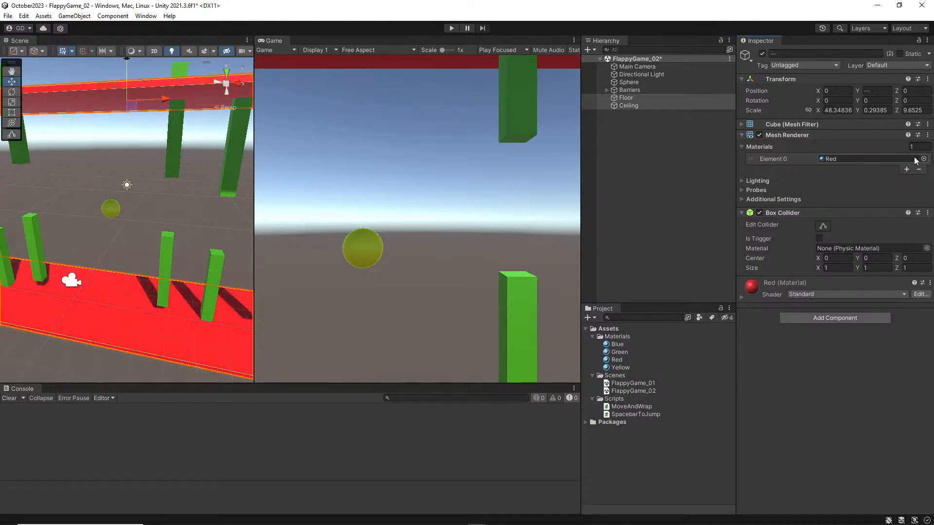
{"action": "left_click", "coordinate": [77, 180]}
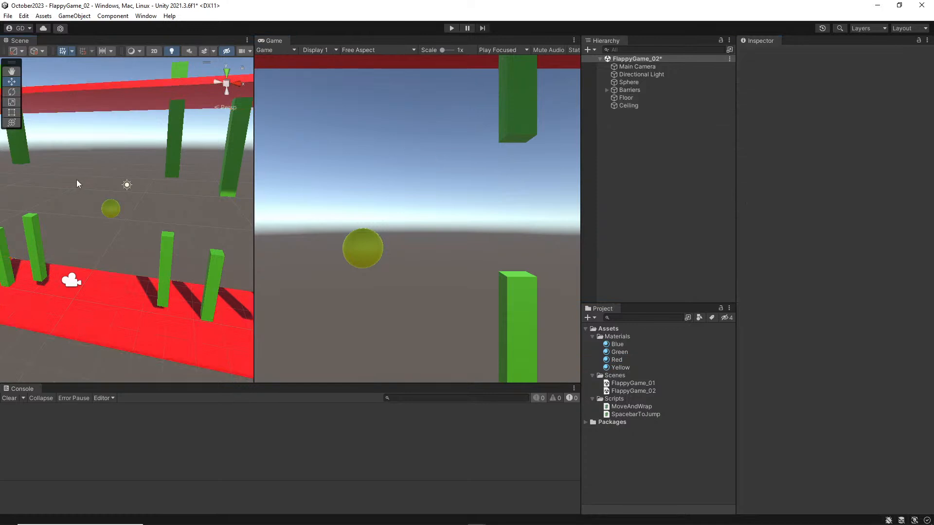
Add a Quad to the scene and move it back behind the barriers to Z position 5.1.
{"action": "left_click", "coordinate": [628, 348]}
{"action": "left_click", "coordinate": [626, 346]}
{"action": "left_click", "coordinate": [65, 17]}
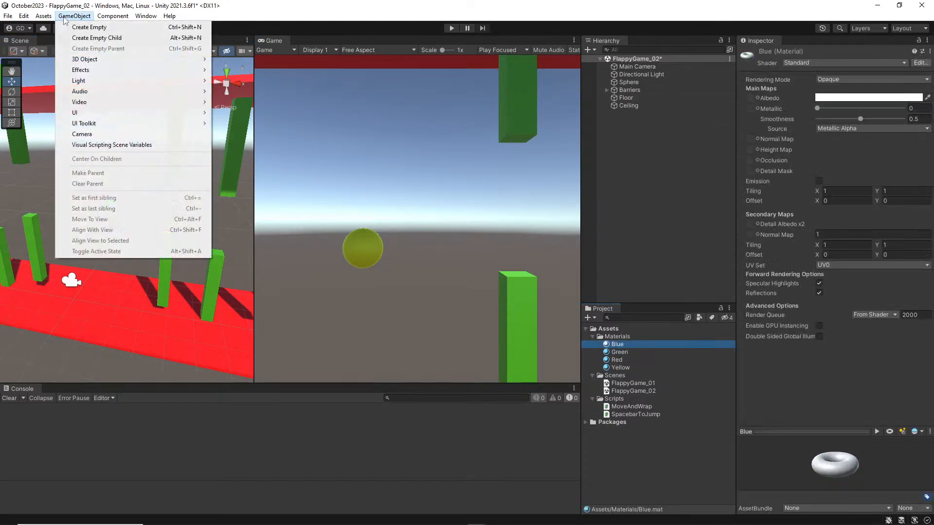
{"action": "mouse_move", "coordinate": [100, 58]}
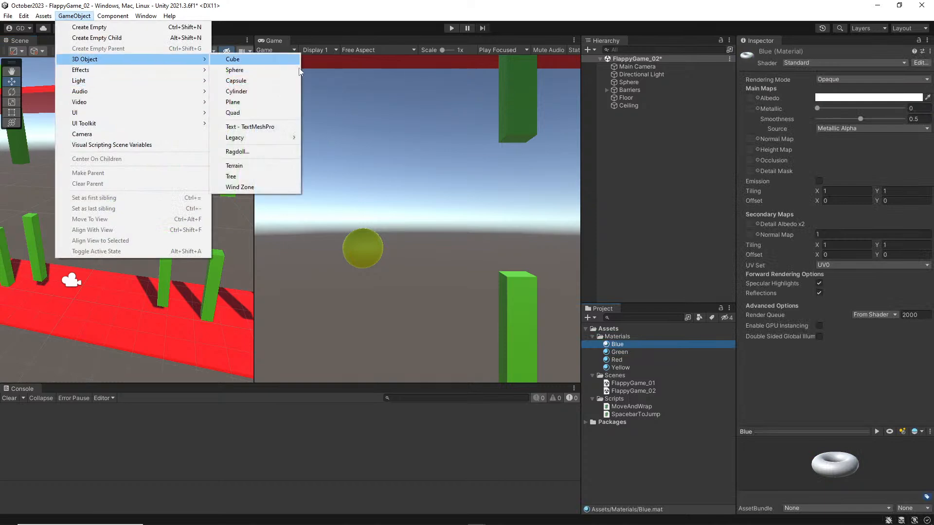
{"action": "left_click", "coordinate": [265, 112]}
{"action": "left_click_drag", "start_coordinate": [204, 146], "coordinate": [253, 163], "text": "alt"}
{"action": "left_click_drag", "start_coordinate": [158, 223], "coordinate": [224, 226]}
Scale the Quad up to about 20.587, then stretch its X scale to about 149.73 so it spans the whole barrier run.
{"action": "left_click_drag", "start_coordinate": [130, 256], "coordinate": [415, 154], "text": "alt"}
{"action": "key", "text": "e"}
{"action": "key", "text": "r"}
{"action": "left_click_drag", "start_coordinate": [122, 217], "coordinate": [33, 509]}
{"action": "key", "text": "e"}
{"action": "key", "text": "r"}
{"action": "left_click_drag", "start_coordinate": [168, 216], "coordinate": [386, 229]}
{"action": "left_click_drag", "start_coordinate": [214, 229], "coordinate": [314, 202], "text": "alt"}
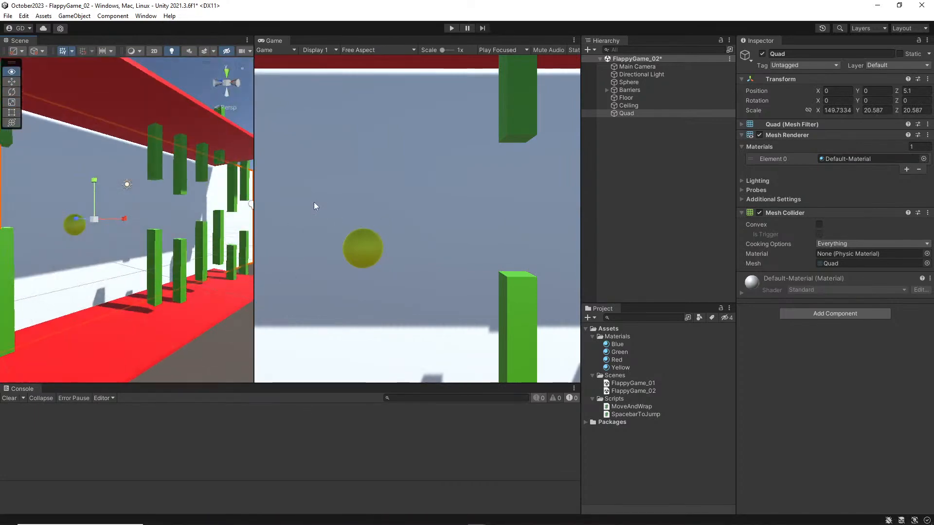
Apply the Blue material to the Quad behind the barriers.
{"action": "left_click_drag", "start_coordinate": [616, 344], "coordinate": [2, 209]}
{"action": "left_click_drag", "start_coordinate": [50, 173], "coordinate": [95, 211]}
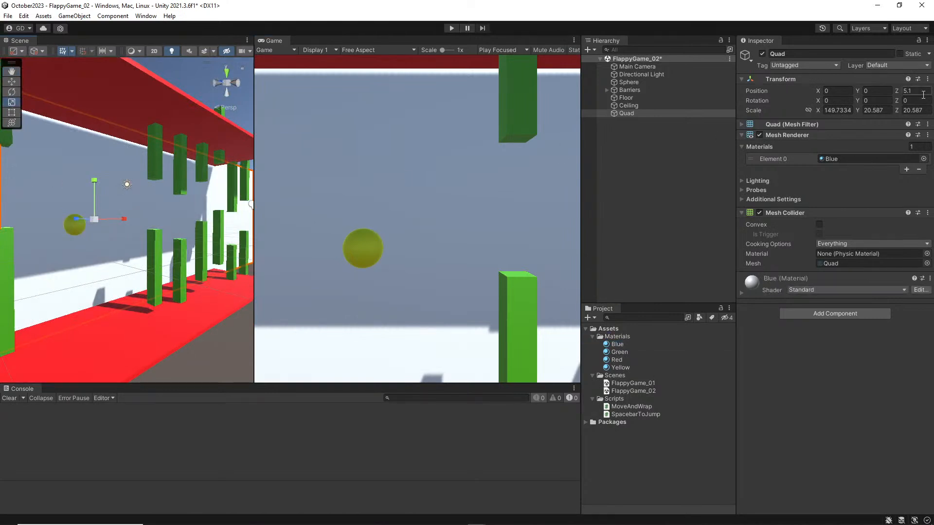
{"action": "left_click", "coordinate": [856, 156]}
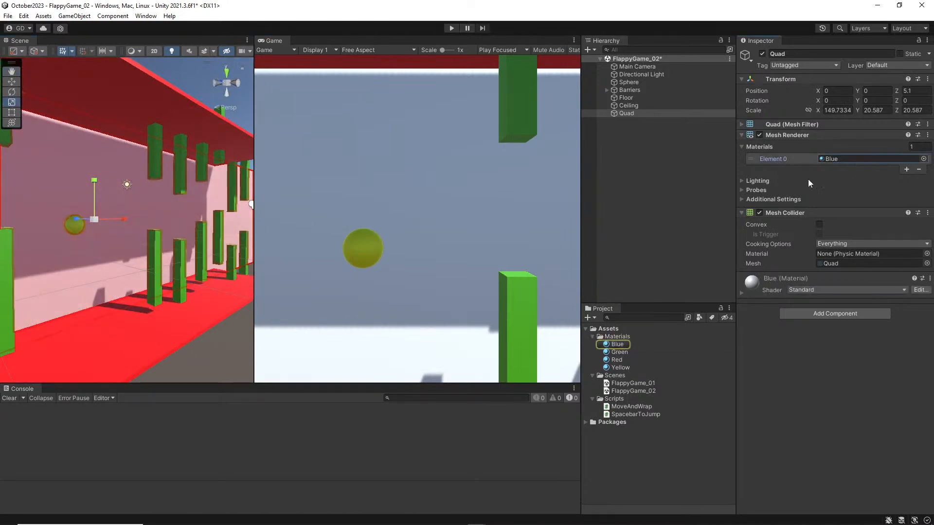
Set the Blue material's albedo to a medium blue, hex 2D5DD2.
{"action": "left_click", "coordinate": [618, 345]}
{"action": "left_click", "coordinate": [869, 98]}
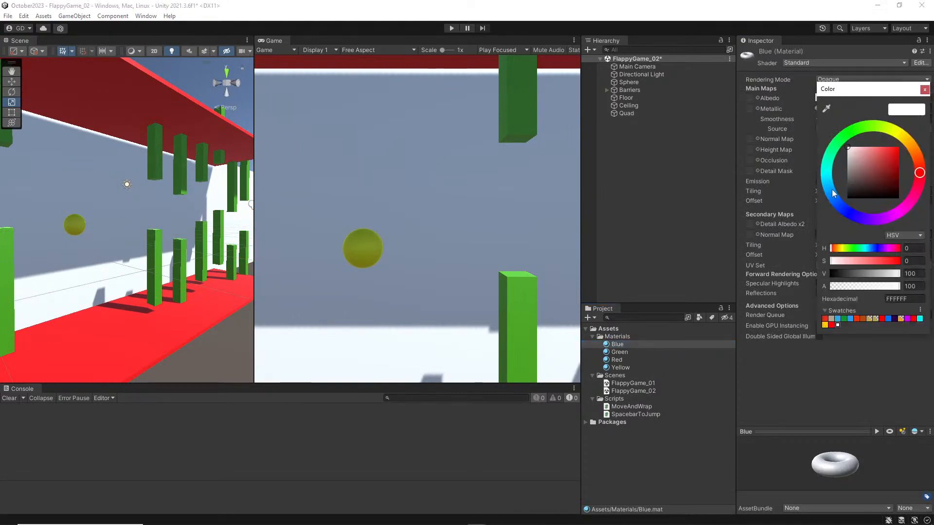
{"action": "left_click", "coordinate": [842, 204]}
{"action": "mouse_move", "coordinate": [895, 151]}
{"action": "left_mouse_down"}
{"action": "mouse_move", "coordinate": [911, 145]}
{"action": "mouse_move", "coordinate": [887, 139]}
{"action": "mouse_move", "coordinate": [899, 147]}
{"action": "left_mouse_up"}
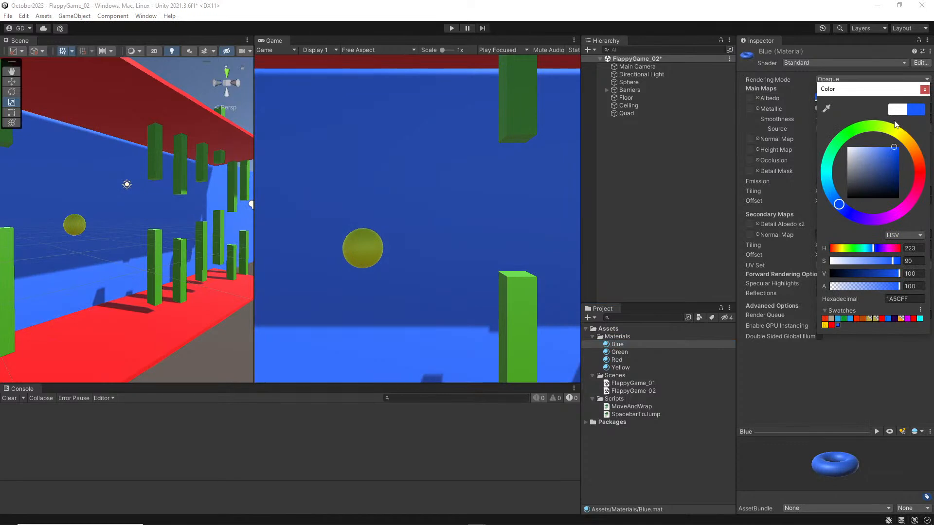
{"action": "mouse_move", "coordinate": [881, 161]}
{"action": "left_mouse_down"}
{"action": "mouse_move", "coordinate": [876, 166]}
{"action": "mouse_move", "coordinate": [889, 158]}
{"action": "left_mouse_up"}
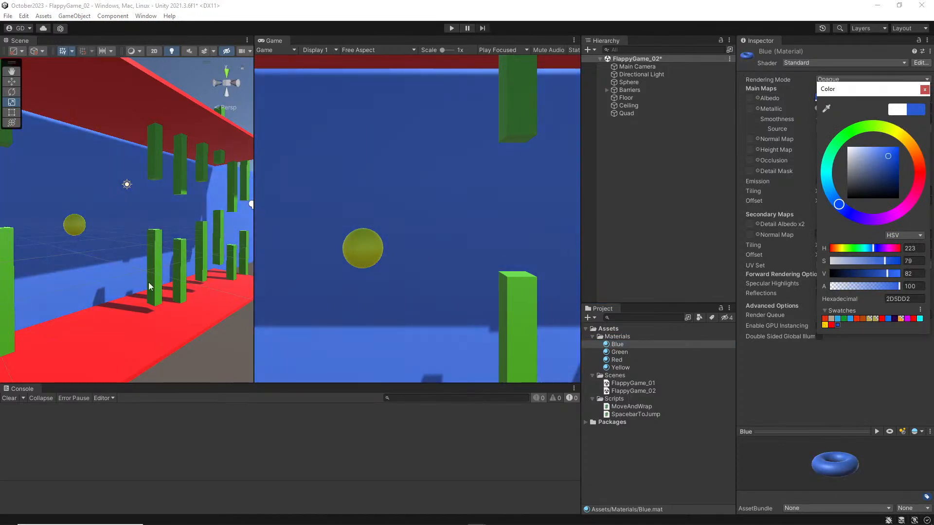
{"action": "left_click", "coordinate": [199, 323]}
{"action": "right_click_drag", "start_coordinate": [198, 323], "coordinate": [141, 302]}
Review the code of the SpacebarToJump and MoveAndWrap scripts.
{"action": "left_click", "coordinate": [644, 408]}
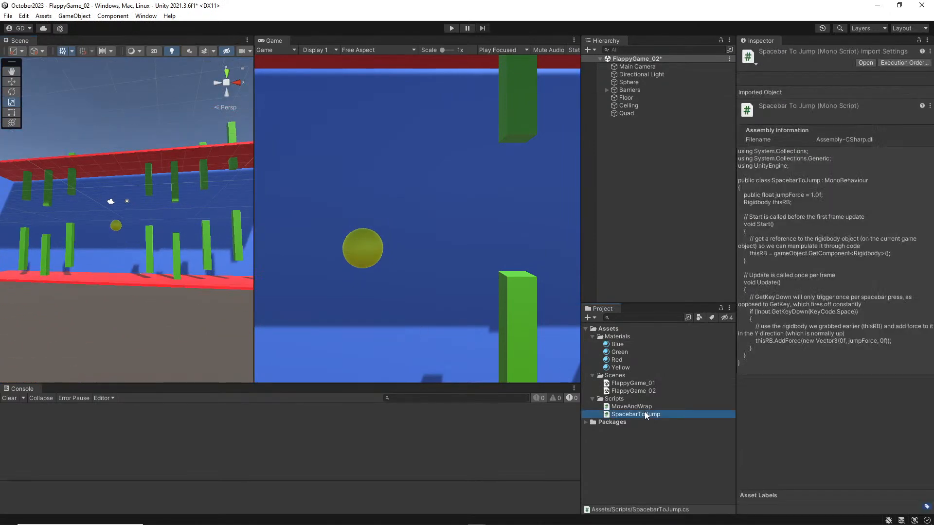
{"action": "key", "text": "Down"}
{"action": "key", "text": "Up"}
{"action": "key", "text": "Down"}
{"action": "key", "text": "Up"}
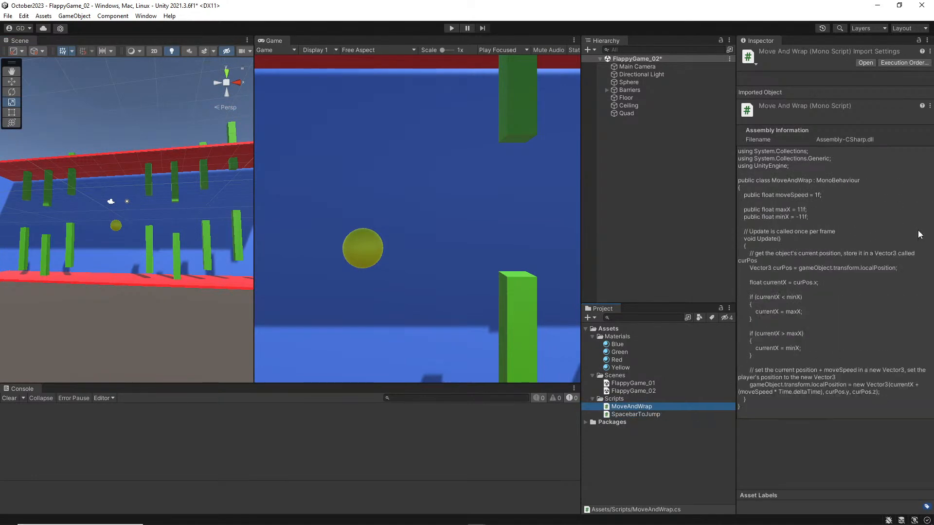
{"action": "left_click", "coordinate": [222, 348]}
Play-test the game by making the sphere jump between the moving barriers, then stop play mode.
{"action": "left_click", "coordinate": [455, 28]}
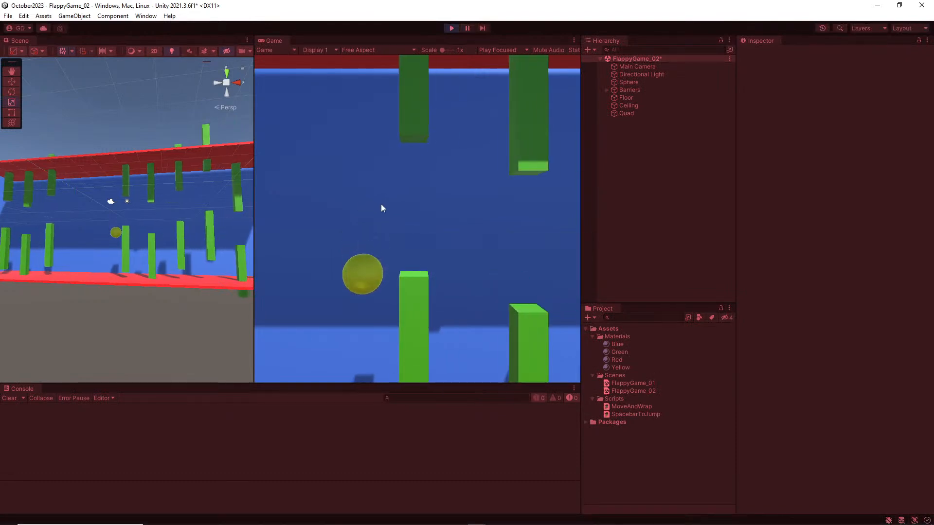
{"action": "key", "text": "space"}
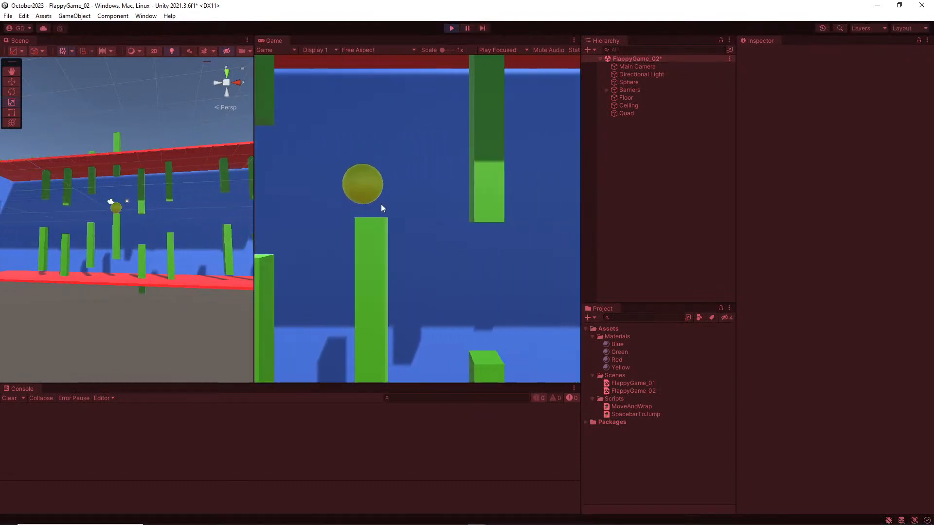
{"action": "key", "text": "space"}
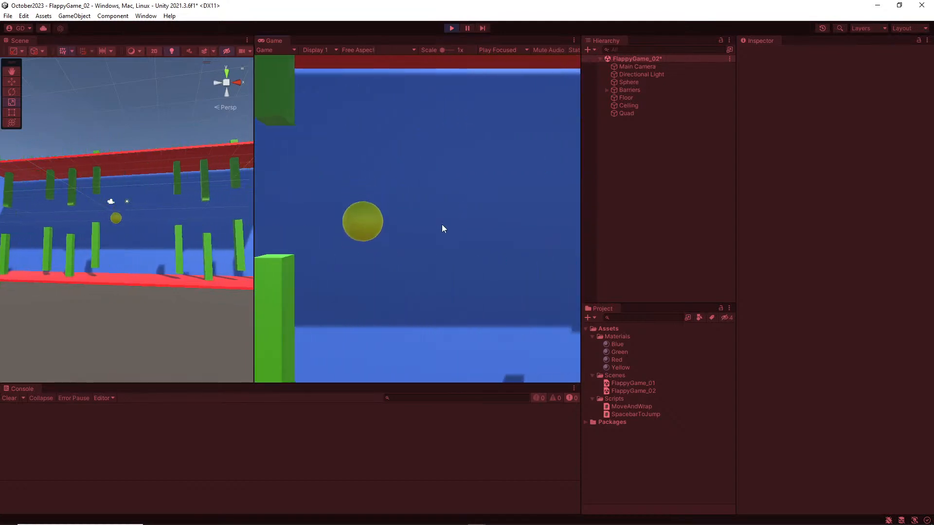
{"action": "key", "text": "space"}
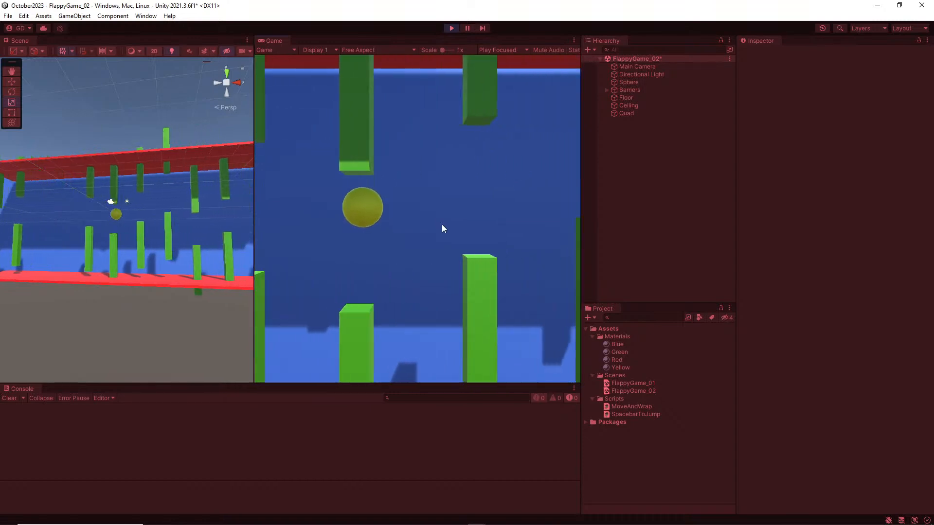
{"action": "key", "text": "space"}
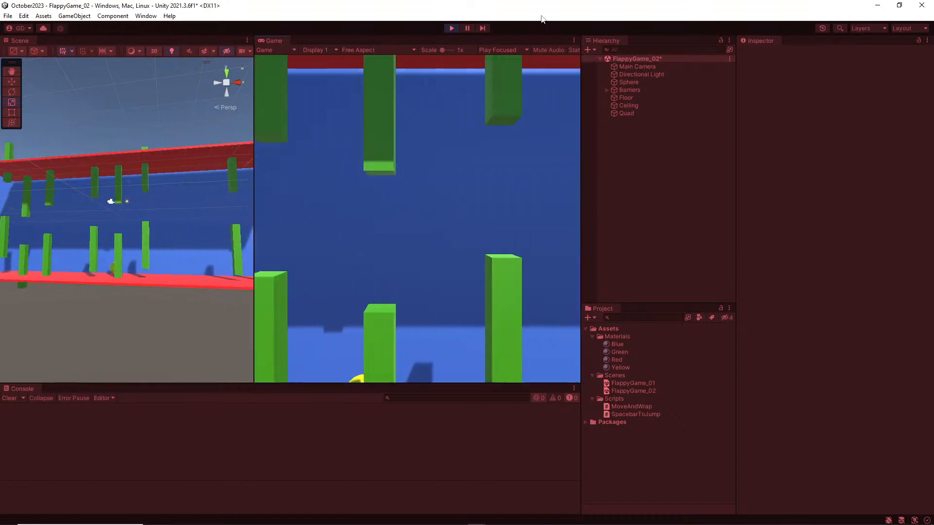
{"action": "left_click", "coordinate": [451, 26]}
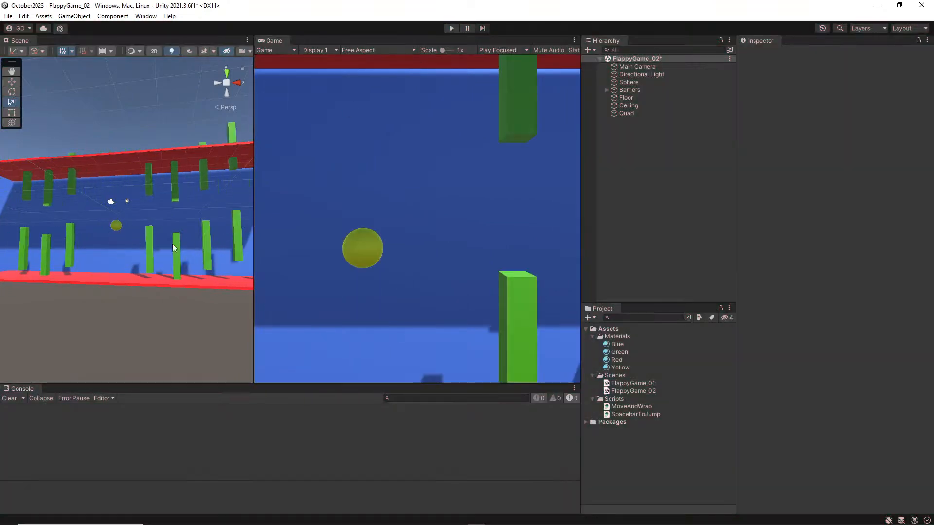
Enlarge the Game view by narrowing the Scene view and the Hierarchy and Project panels.
{"action": "left_click_drag", "start_coordinate": [254, 194], "coordinate": [116, 194]}
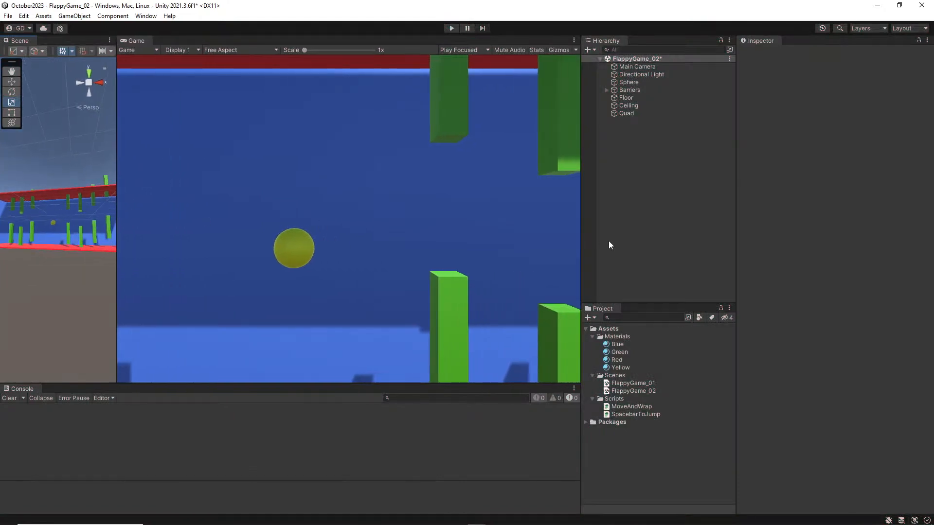
{"action": "left_click_drag", "start_coordinate": [583, 235], "coordinate": [682, 233]}
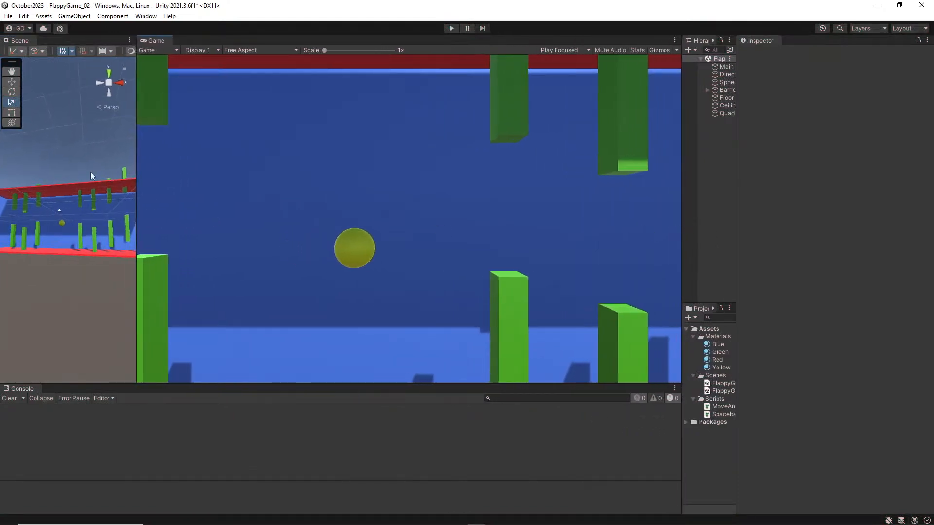
Save the scene as a new copy named FlappyGame_03.
{"action": "key", "text": "ctrl+shift+s"}
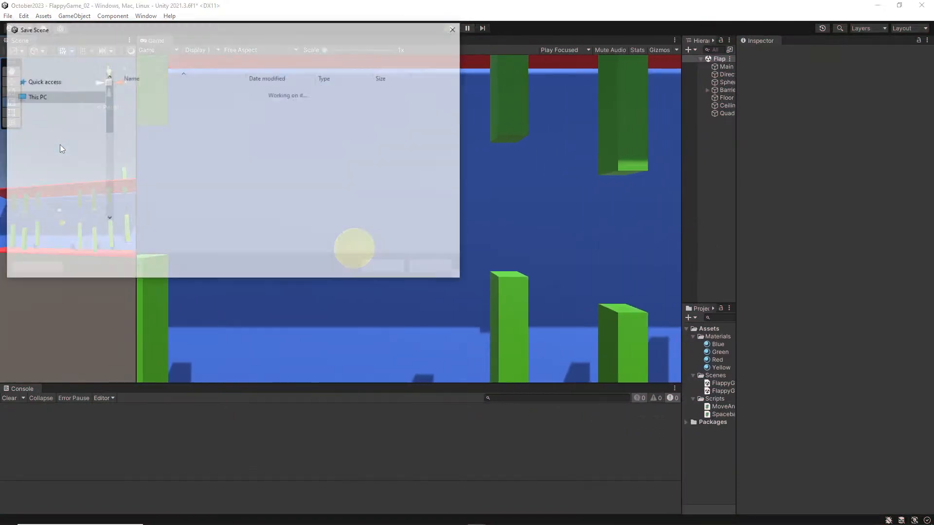
{"action": "left_click", "coordinate": [166, 103]}
{"action": "left_click", "coordinate": [107, 234]}
{"action": "left_click", "coordinate": [106, 234]}
{"action": "key", "text": "Delete"}
{"action": "type", "text": "3"}
{"action": "key", "text": "Return"}
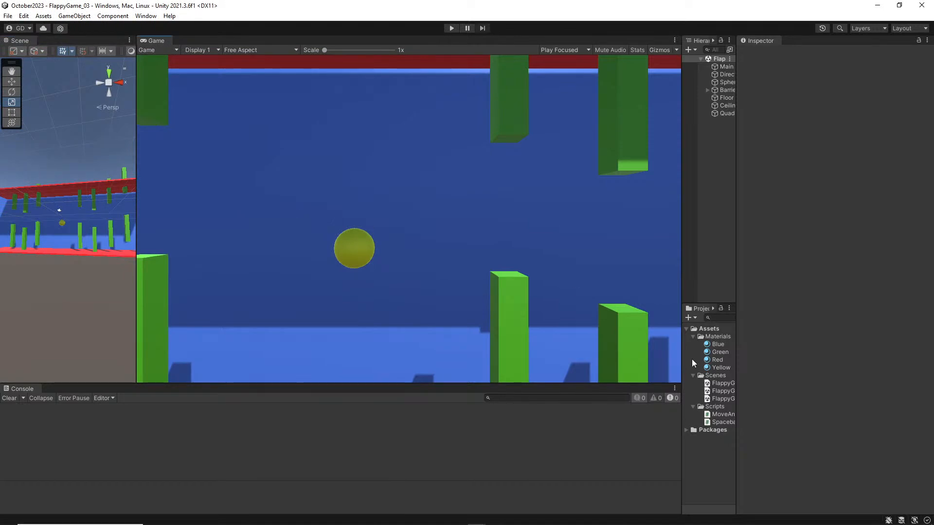
Widen the Hierarchy and Project panels to show full names and select the FlappyGame_03 scene asset.
{"action": "left_click_drag", "start_coordinate": [737, 365], "coordinate": [793, 361]}
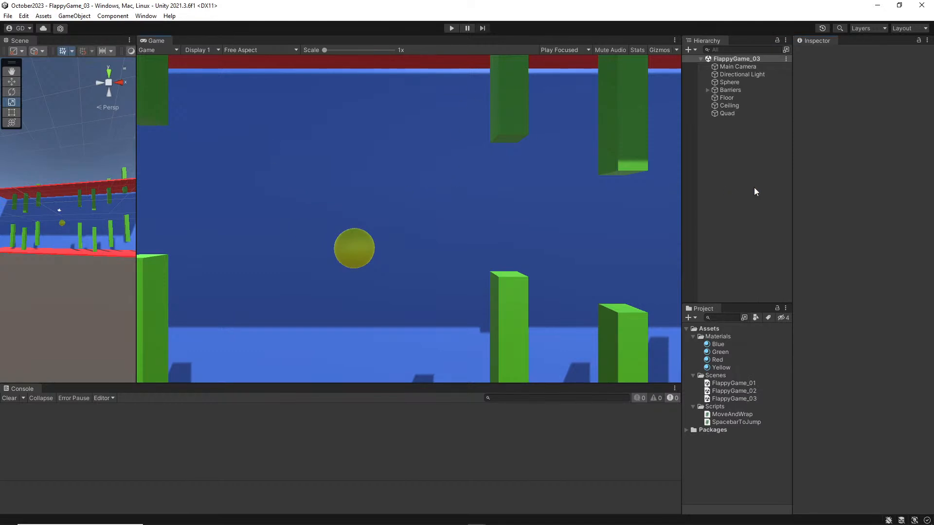
{"action": "left_click", "coordinate": [744, 397]}
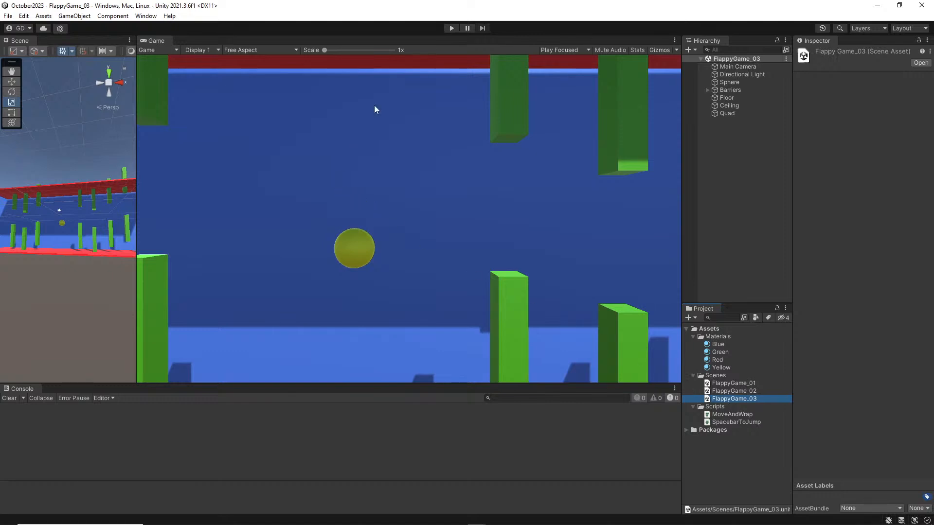
Rename the Quad to Background and save the scene.
{"action": "left_click", "coordinate": [730, 114]}
{"action": "left_click", "coordinate": [881, 53]}
{"action": "type", "text": "Background"}
{"action": "key", "text": "Return"}
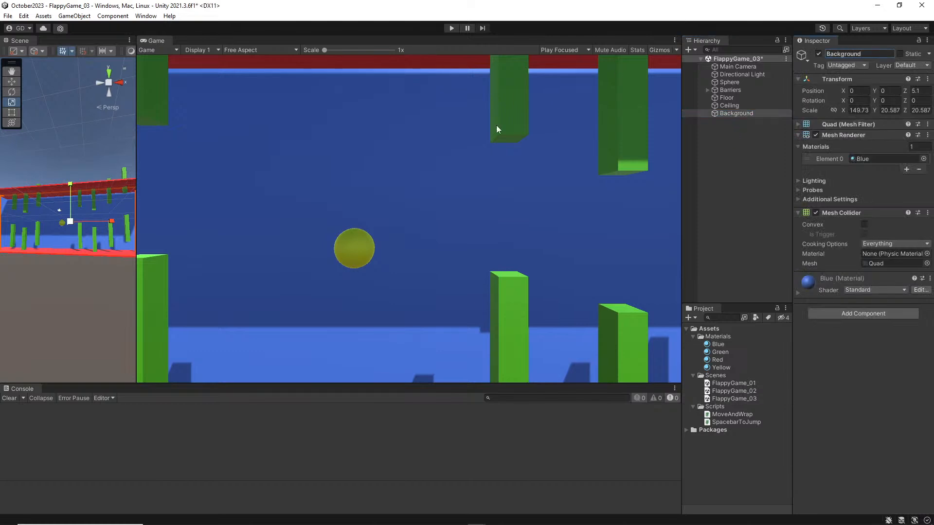
{"action": "key", "text": "ctrl+s"}
{"action": "left_click", "coordinate": [81, 297]}
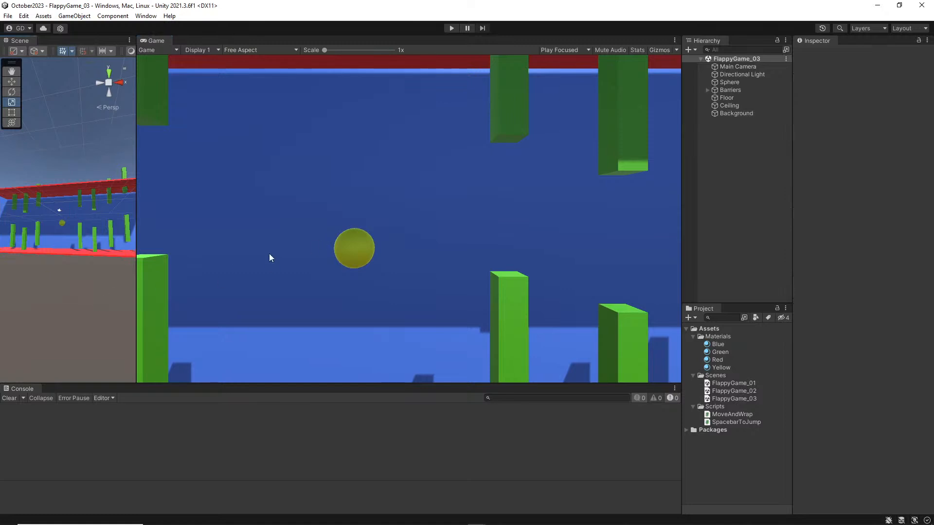
Lower the barrier pair Lower Barrier (4) to Y position -5.9.
{"action": "left_click_drag", "start_coordinate": [101, 218], "coordinate": [74, 219], "text": "alt"}
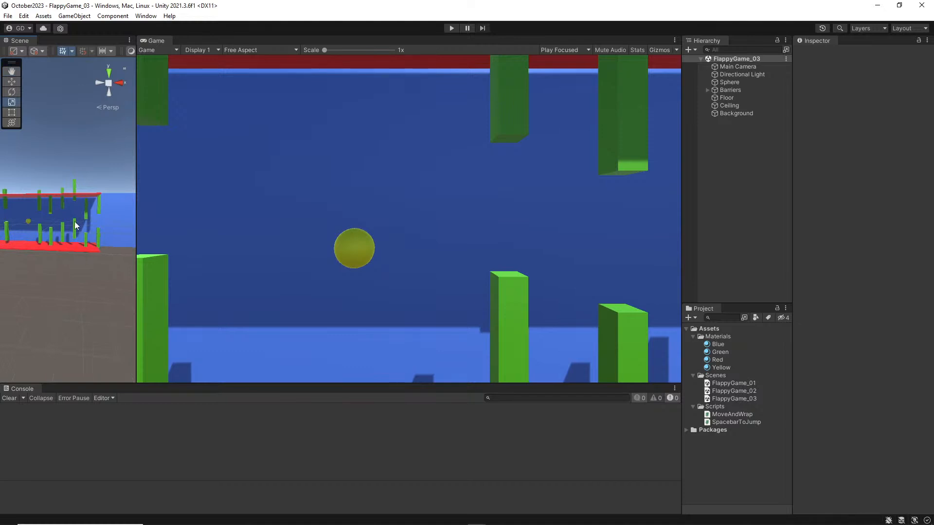
{"action": "left_click", "coordinate": [75, 224]}
{"action": "key", "text": "w"}
{"action": "left_click_drag", "start_coordinate": [75, 197], "coordinate": [74, 202]}
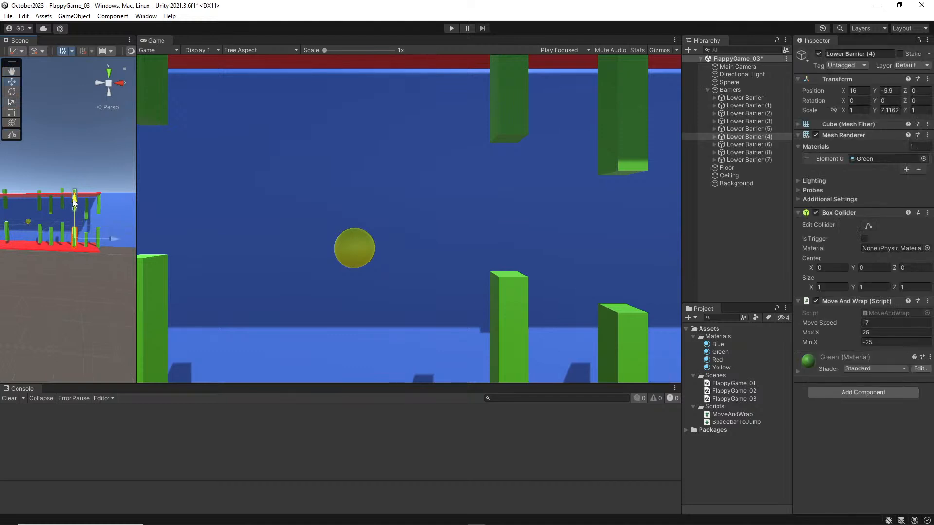
{"action": "middle_click_drag", "start_coordinate": [45, 261], "coordinate": [74, 264]}
{"action": "mouse_move", "coordinate": [74, 264]}
{"action": "left_mouse_down", "text": "alt"}
{"action": "mouse_move", "coordinate": [96, 263]}
{"action": "mouse_move", "coordinate": [54, 269]}
{"action": "mouse_move", "coordinate": [73, 278]}
{"action": "left_mouse_up", "text": "alt"}
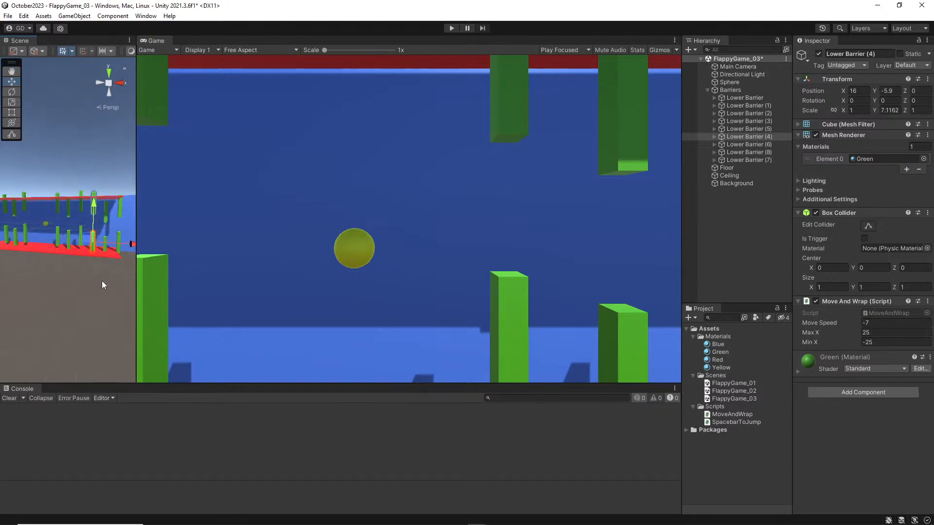
{"action": "left_click", "coordinate": [102, 282]}
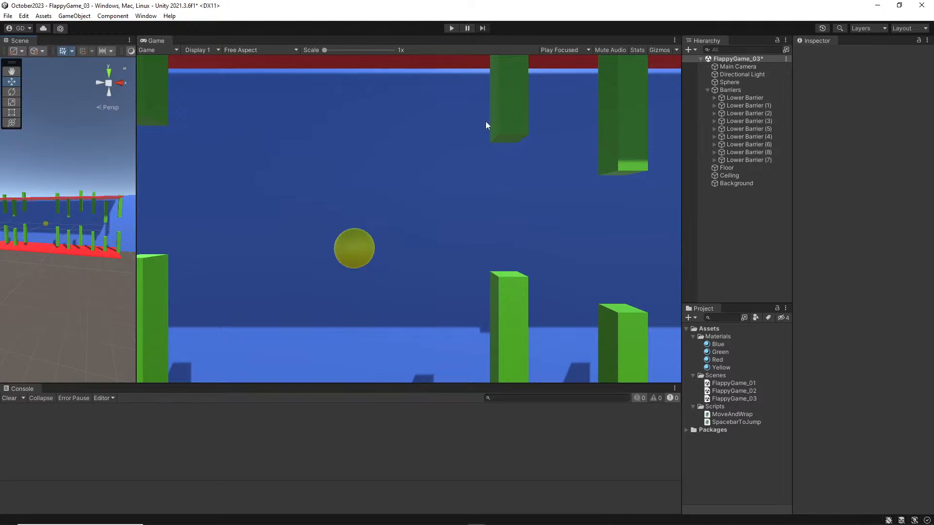
Play-test the game, making the sphere jump repeatedly through the gaps between the moving barriers, and stop the playback.
{"action": "left_click", "coordinate": [452, 28]}
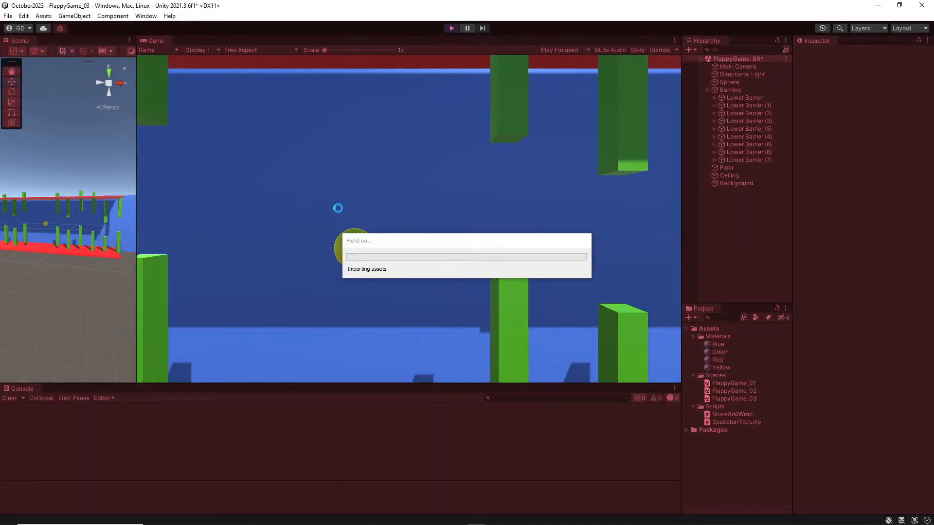
{"action": "key", "text": "space"}
{"action": "key", "text": "space"}
{"action": "key", "text": "space"}
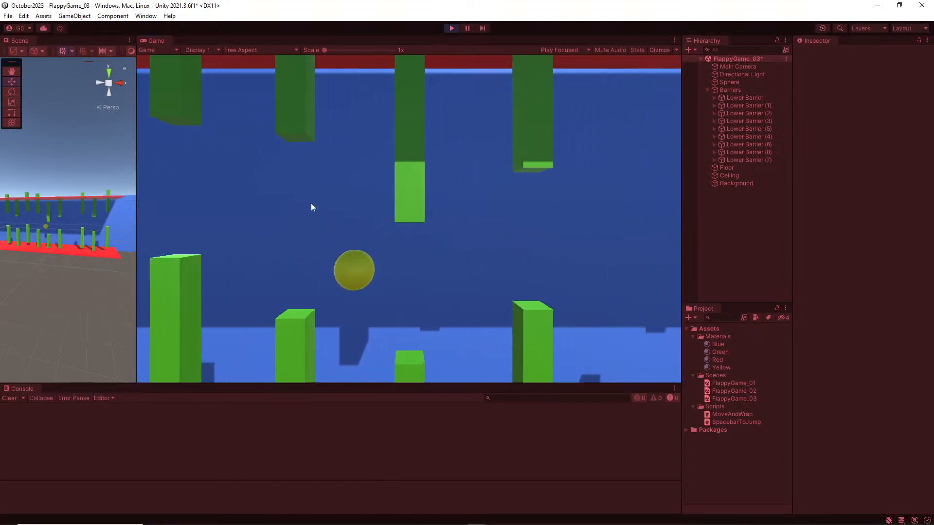
{"action": "key", "text": "space"}
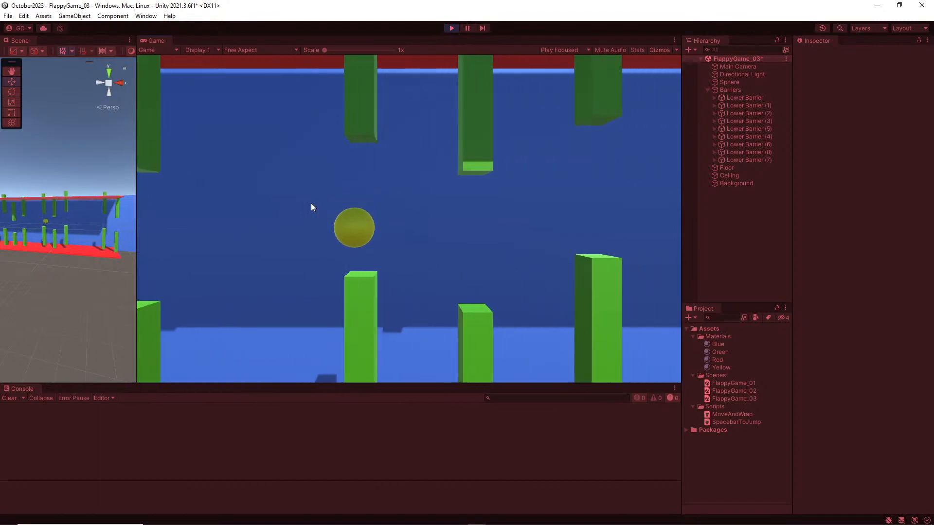
{"action": "key", "text": "space"}
{"action": "key", "text": "space"}
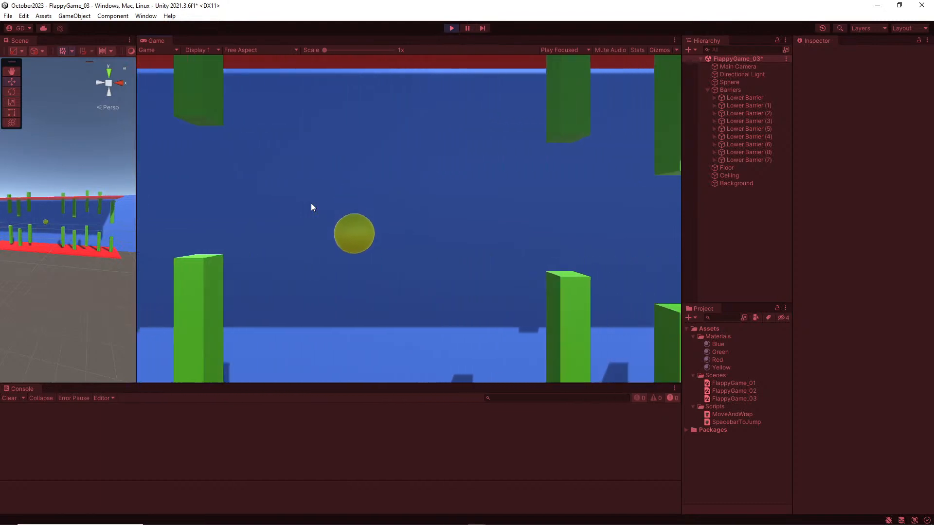
{"action": "key", "text": "space"}
{"action": "key", "text": "space"}
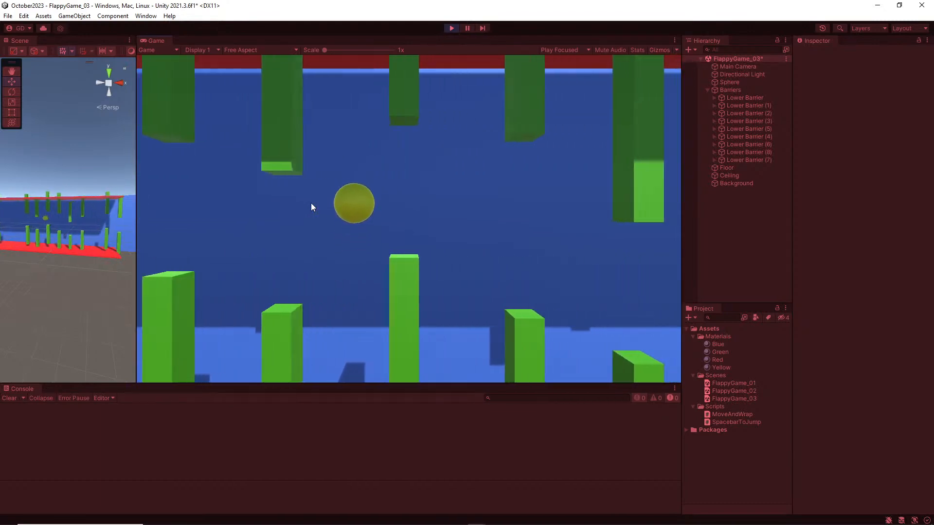
{"action": "key", "text": "space"}
{"action": "key", "text": "space"}
{"action": "key", "text": "space"}
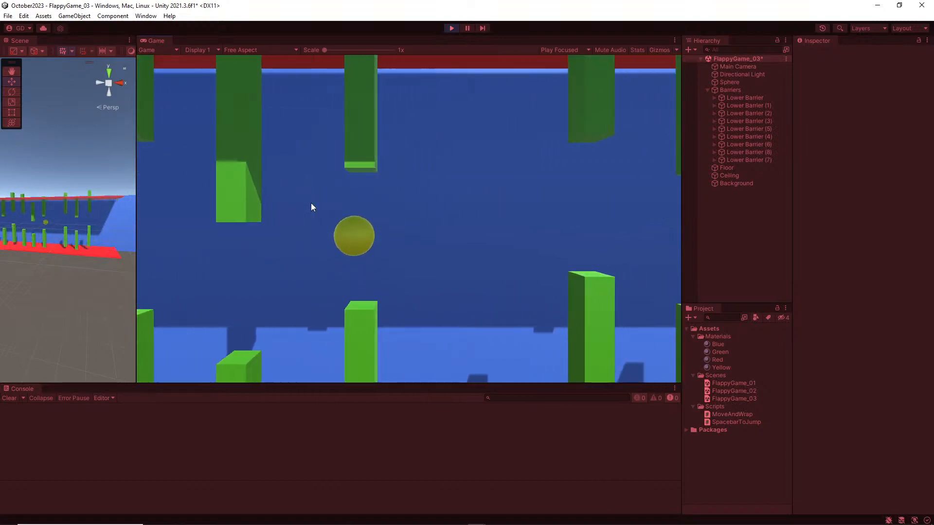
{"action": "key", "text": "space"}
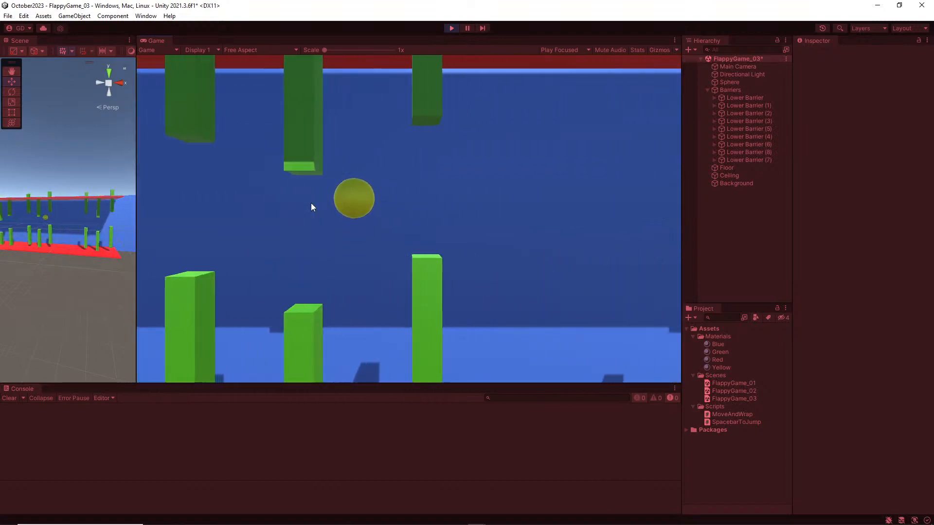
{"action": "key", "text": "space"}
{"action": "key", "text": "space"}
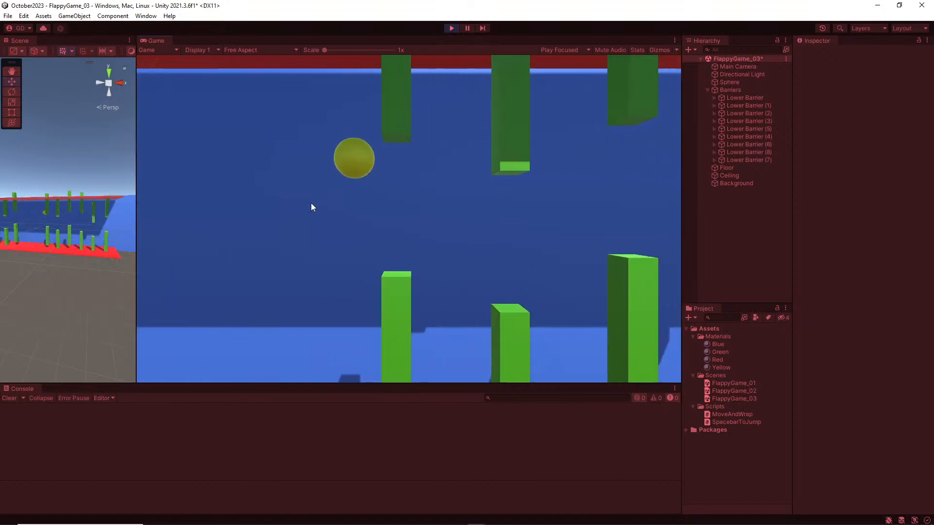
{"action": "key", "text": "space"}
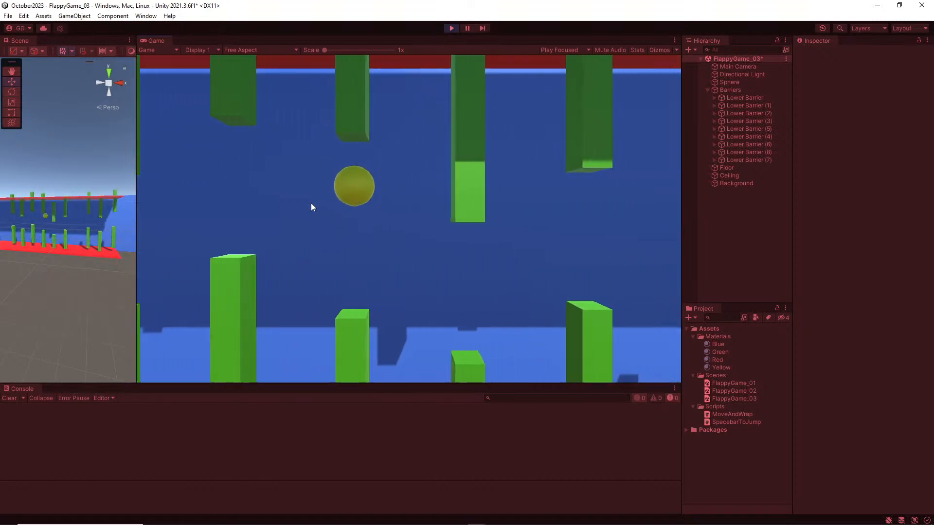
{"action": "key", "text": "space"}
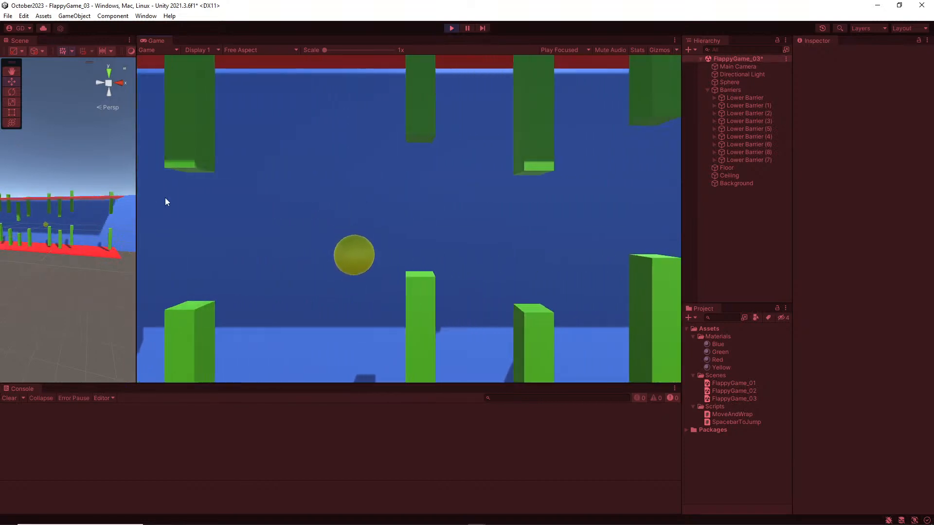
{"action": "key", "text": "space"}
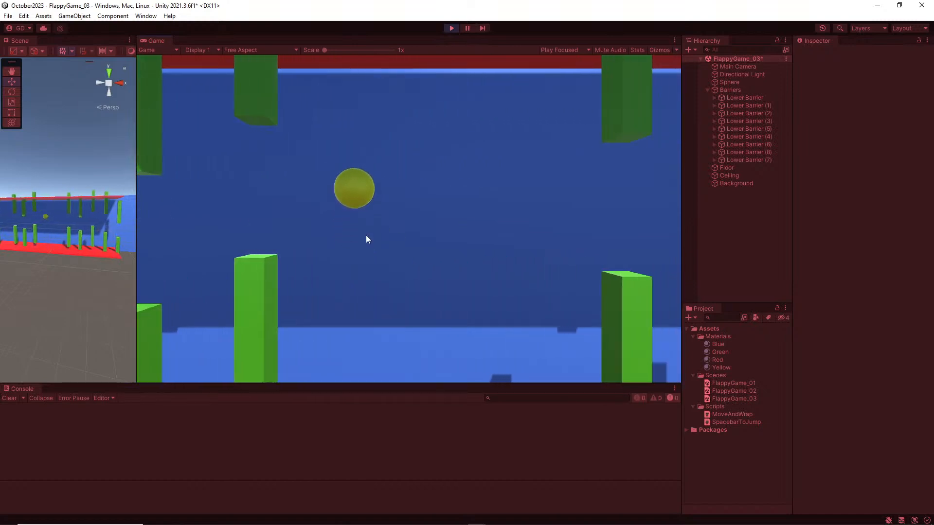
{"action": "key", "text": "space"}
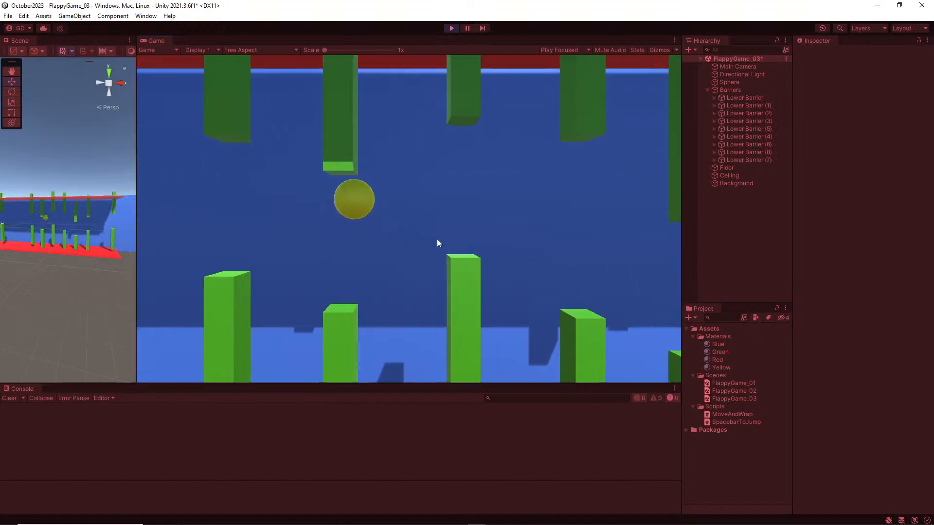
{"action": "key", "text": "space"}
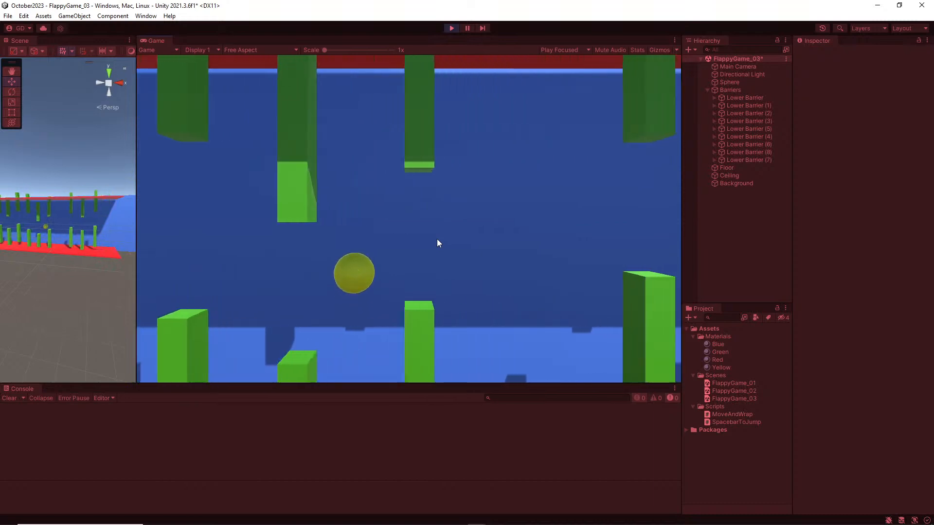
{"action": "key", "text": "space"}
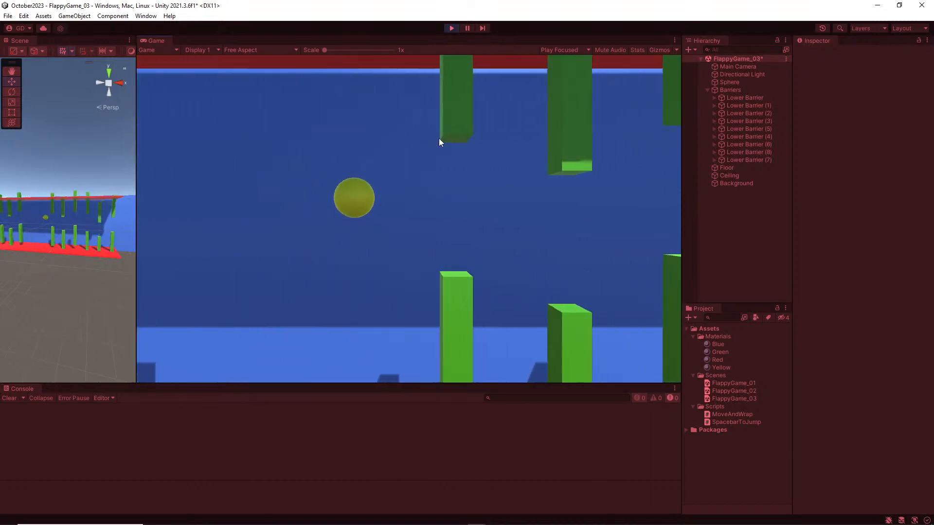
{"action": "key", "text": "space"}
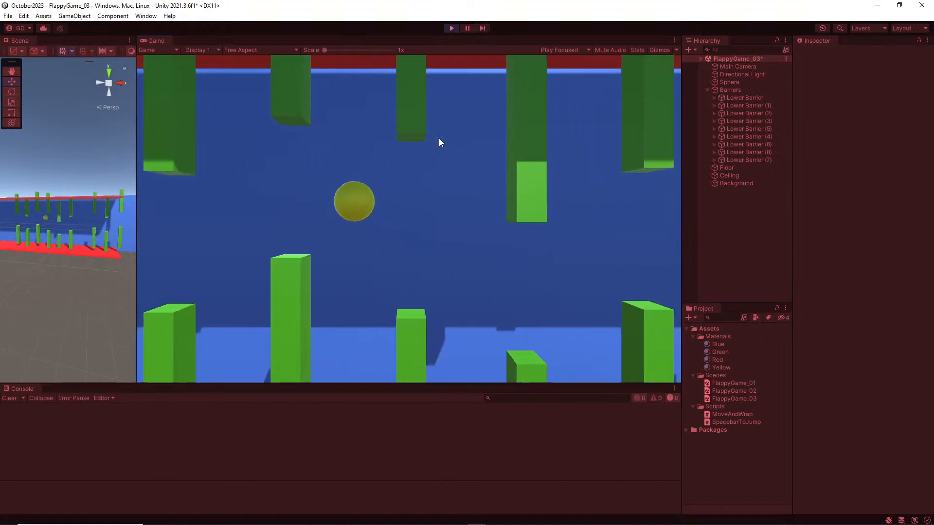
{"action": "key", "text": "space"}
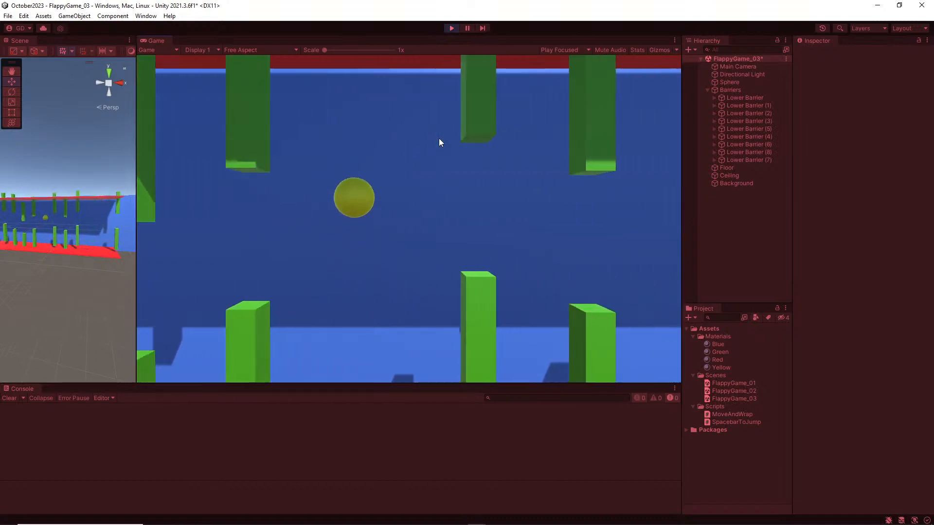
{"action": "key", "text": "space"}
{"action": "key", "text": "space"}
{"action": "key", "text": "space"}
{"action": "key", "text": "space"}
{"action": "key", "text": "space"}
{"action": "key", "text": "space"}
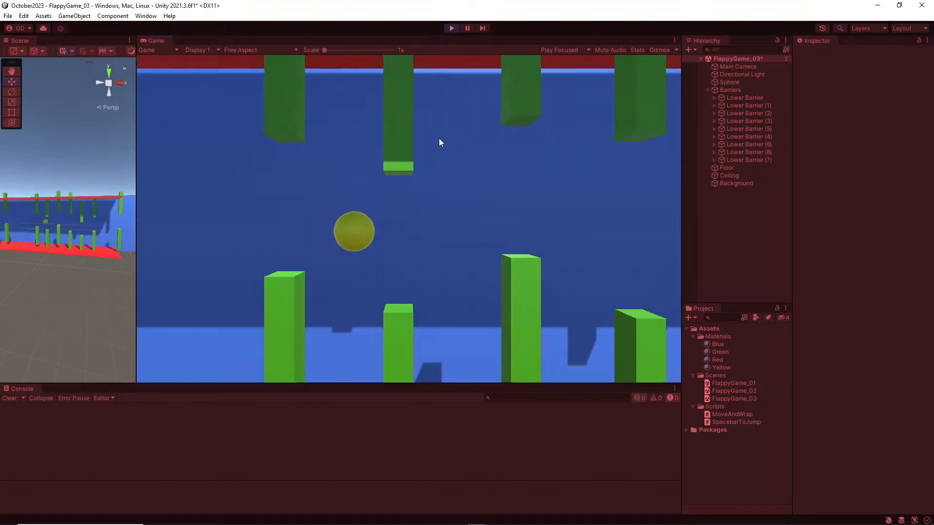
{"action": "key", "text": "space"}
{"action": "key", "text": "space"}
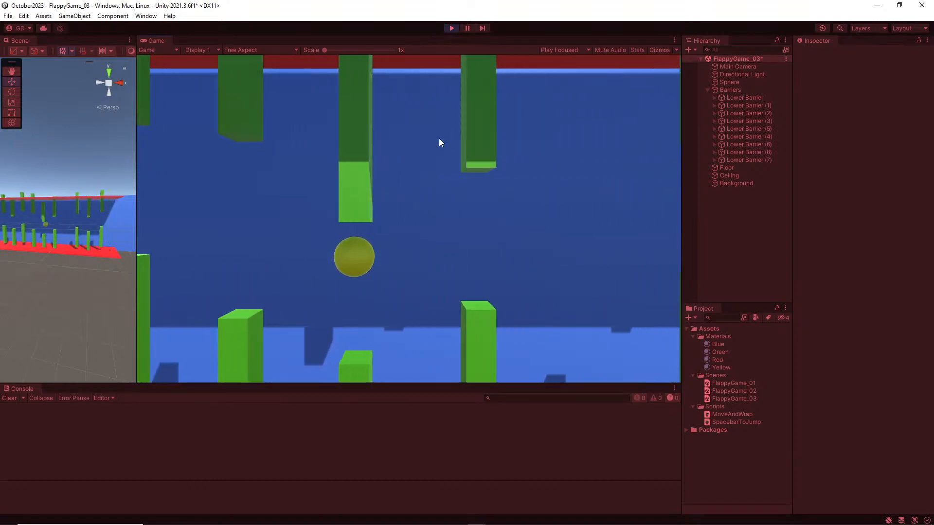
{"action": "key", "text": "space"}
{"action": "key", "text": "space"}
{"action": "key", "text": "space"}
{"action": "key", "text": "space"}
{"action": "key", "text": "space"}
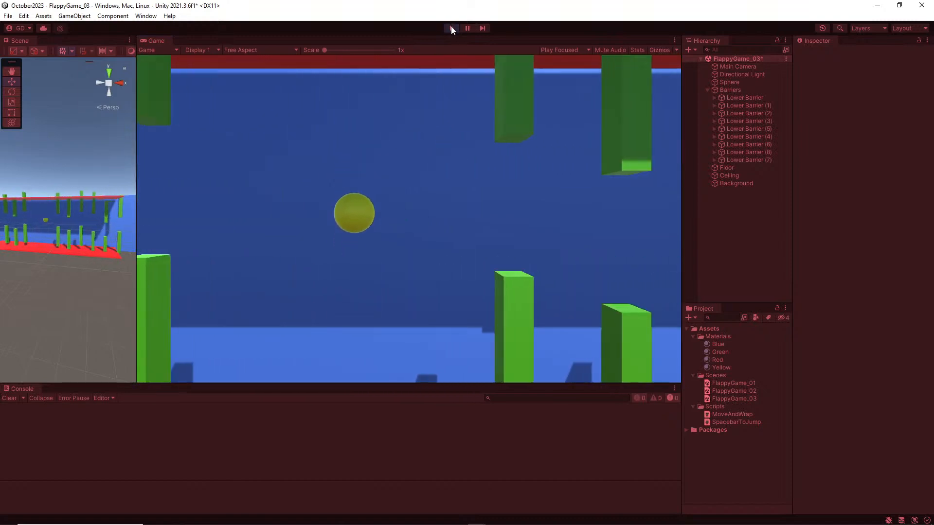
{"action": "left_click", "coordinate": [451, 28]}
Switch to Visual Studio, remove the empty last line of SpacebarToJump.cs and save the script.
{"action": "key", "text": "alt+Tab"}
{"action": "key", "text": "alt+Tab"}
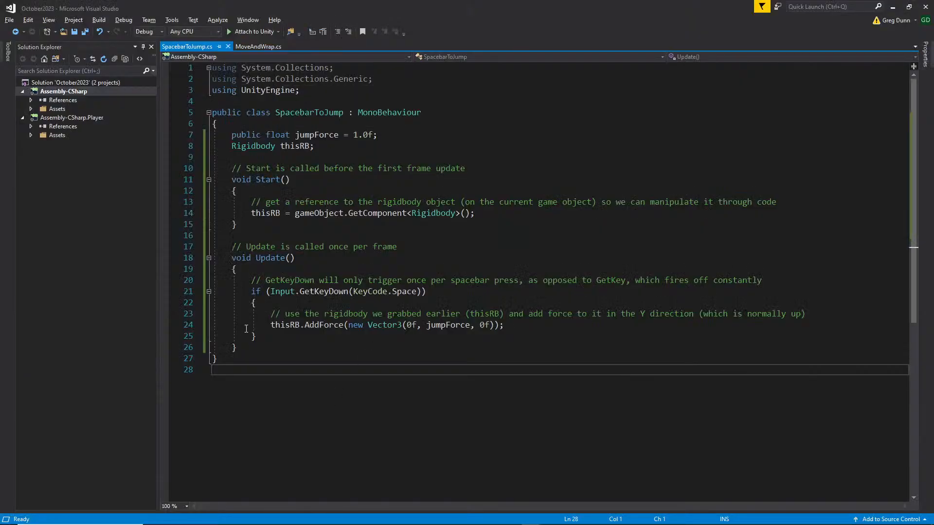
{"action": "key", "text": "BackSpace"}
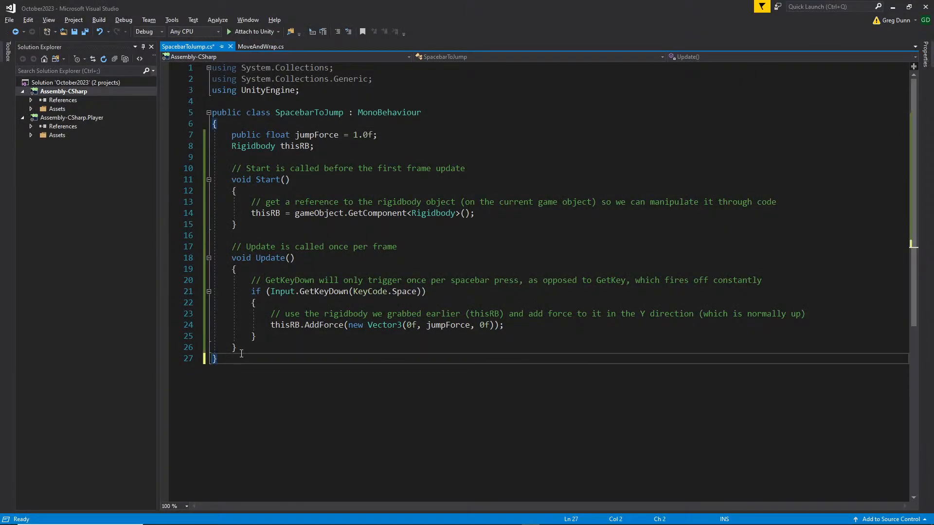
{"action": "key", "text": "ctrl+s"}
Remove the empty last line of MoveAndWrap.cs and save the script.
{"action": "left_click", "coordinate": [249, 46]}
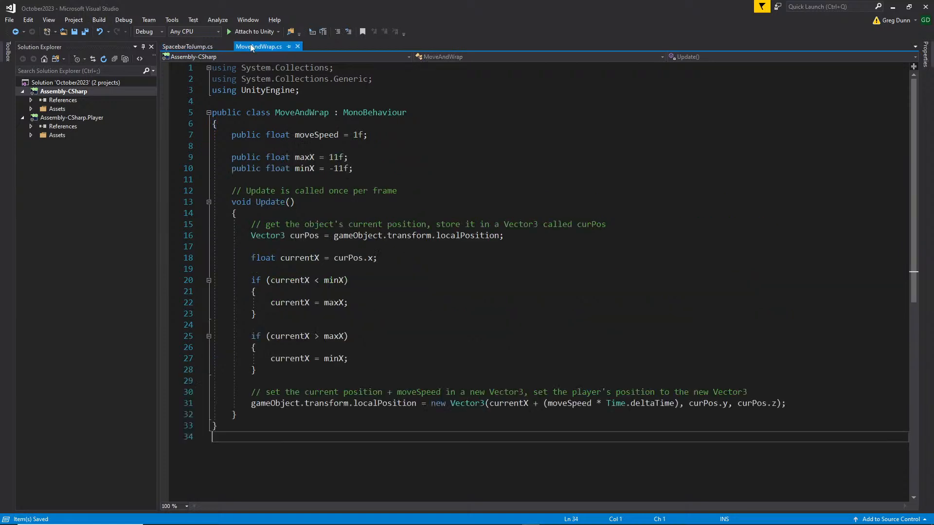
{"action": "key", "text": "BackSpace"}
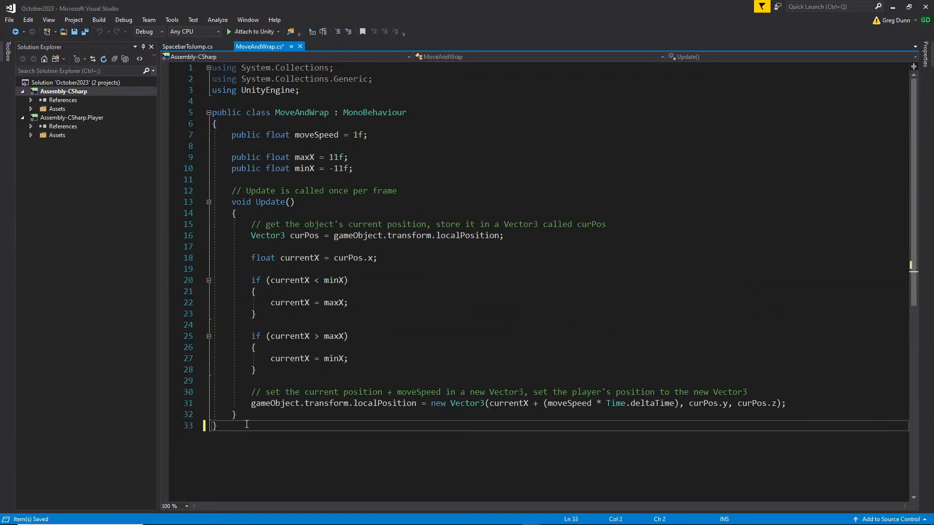
{"action": "key", "text": "ctrl+s"}
{"action": "left_click", "coordinate": [319, 145]}
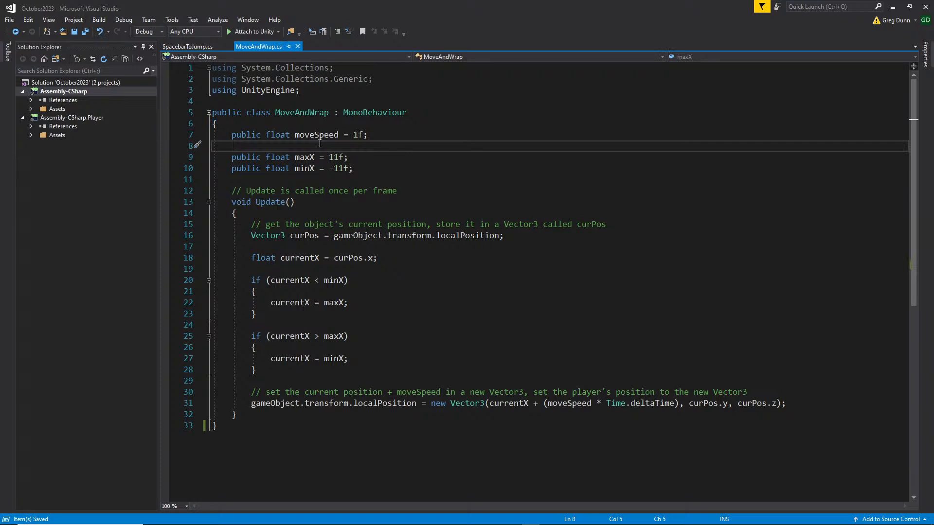
Review the code of SpacebarToJump.cs and MoveAndWrap.cs, and return to the Unity editor.
{"action": "left_click", "coordinate": [187, 48]}
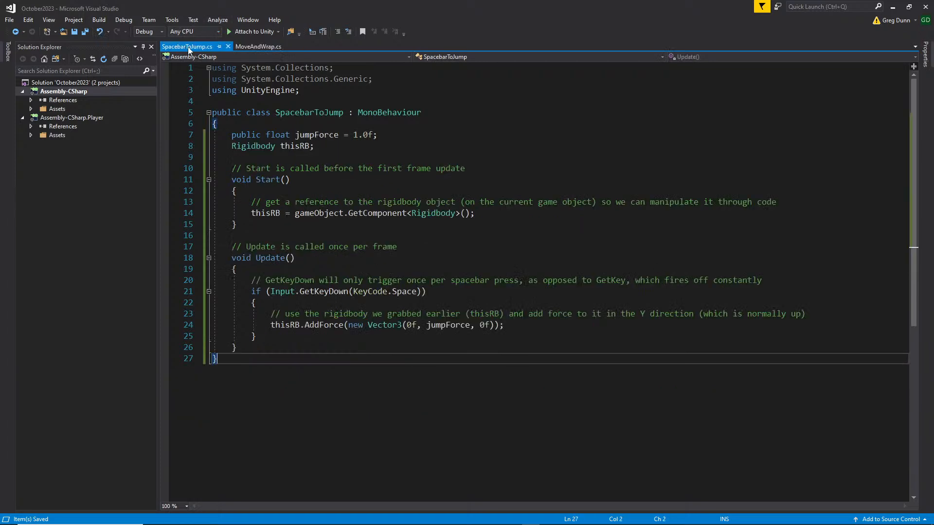
{"action": "left_click", "coordinate": [269, 47]}
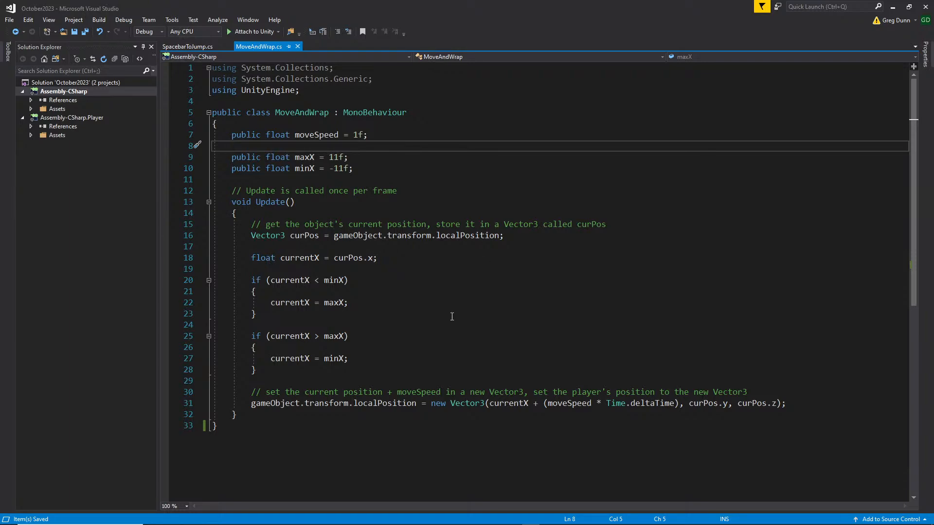
{"action": "key", "text": "alt+Tab"}
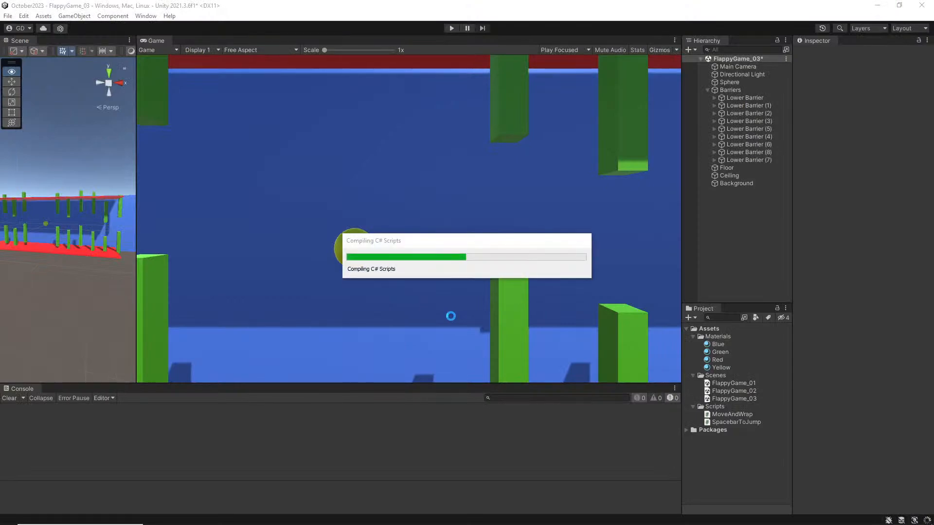